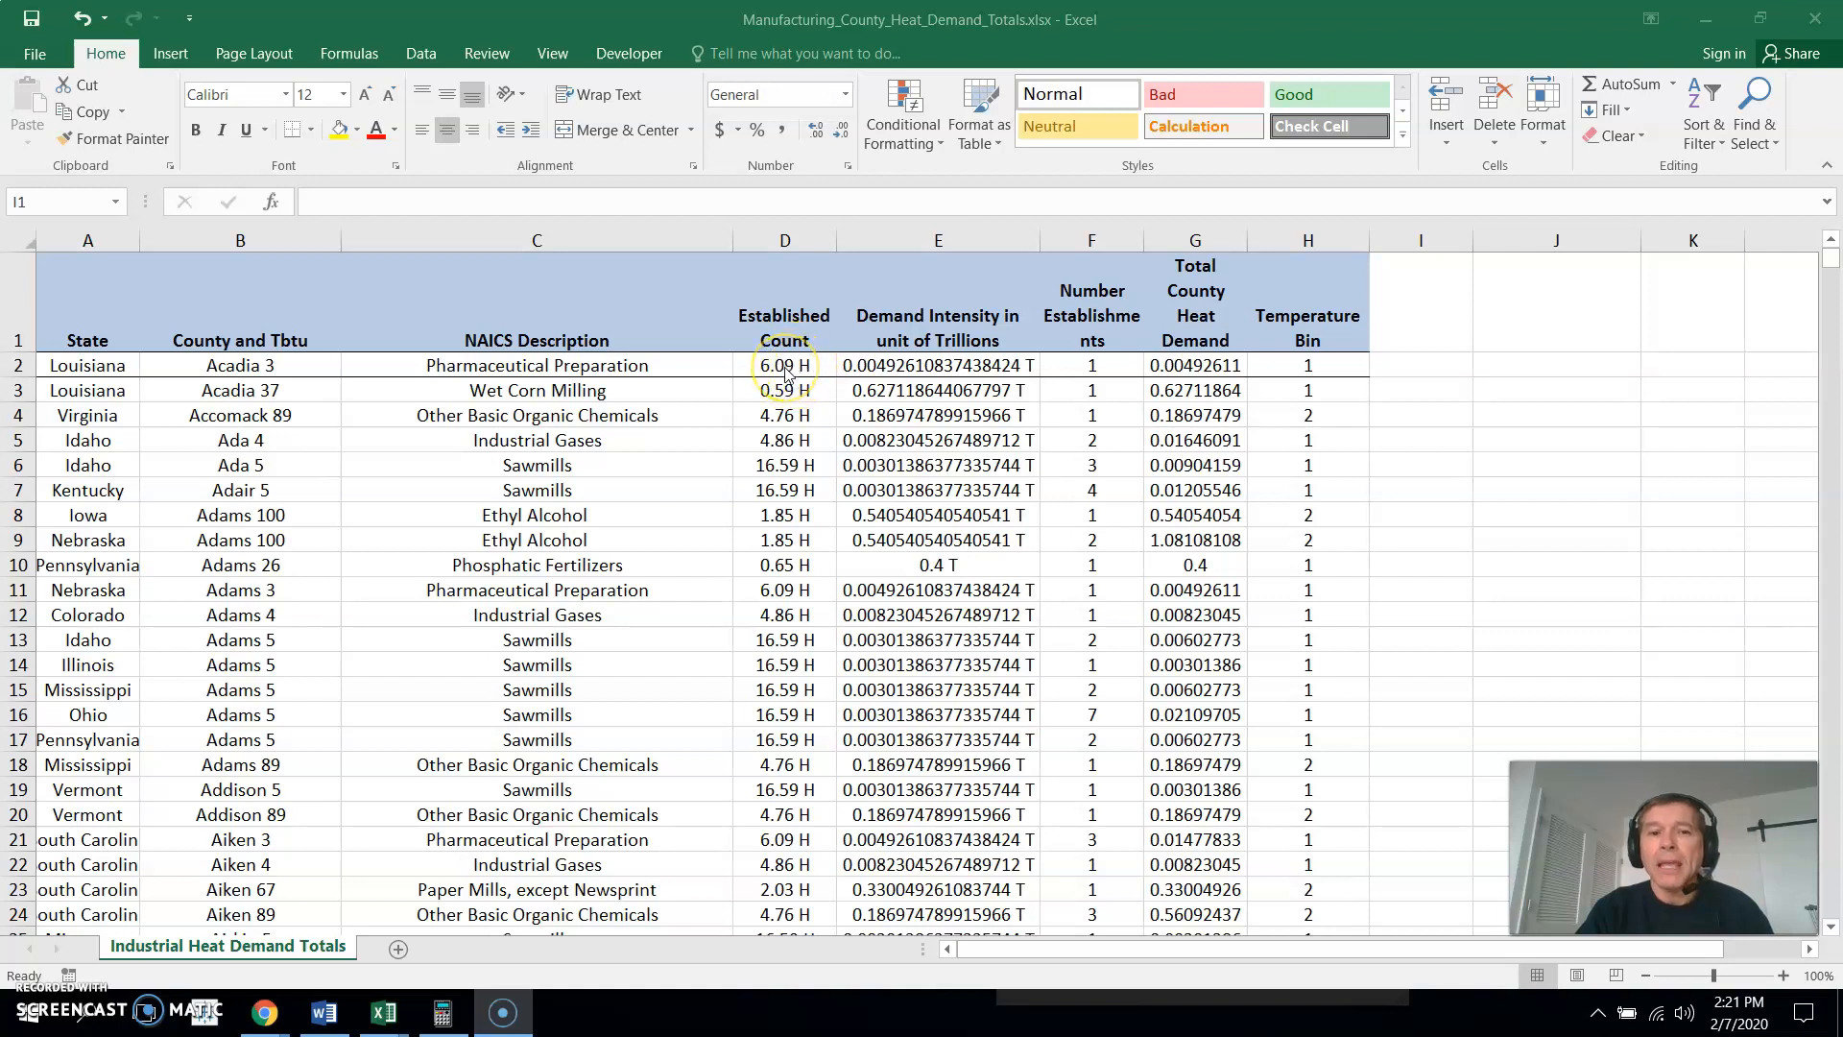
- Start Text to Columns on the Established Count column and treat its data as delimited
click(790, 240)
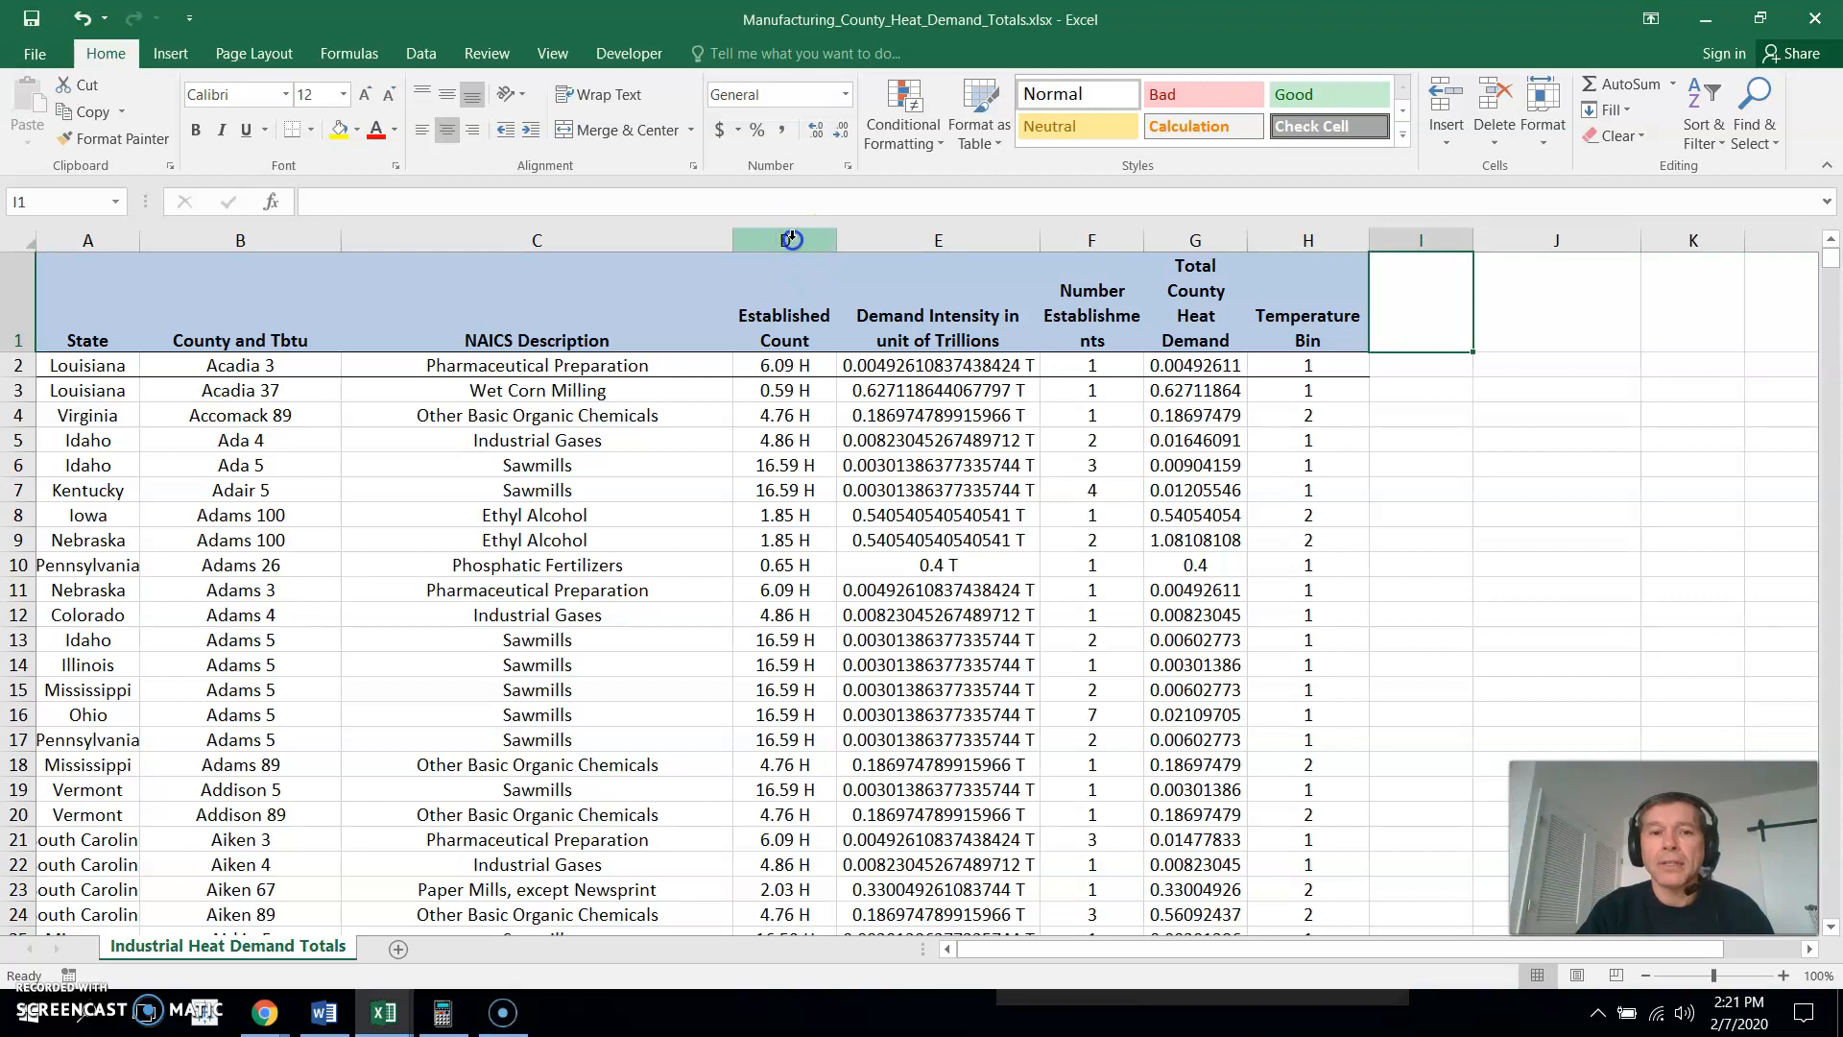
click(790, 240)
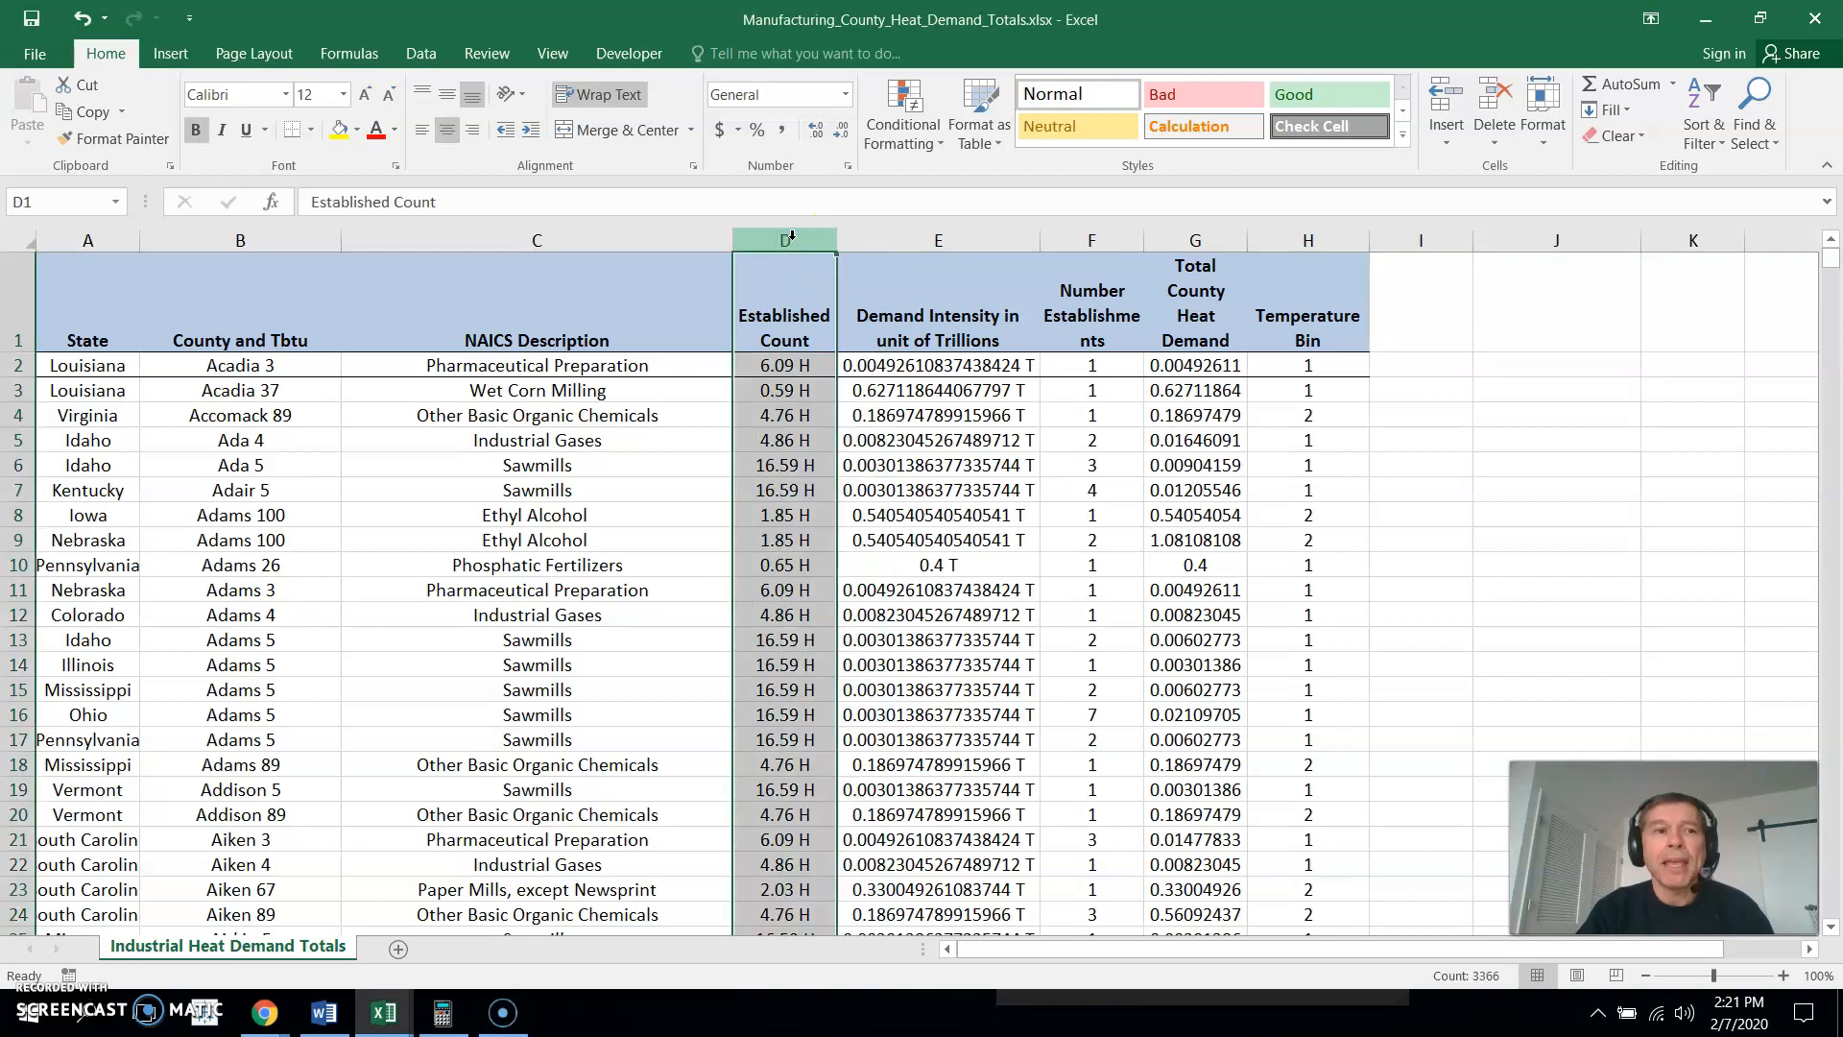
click(420, 55)
click(950, 120)
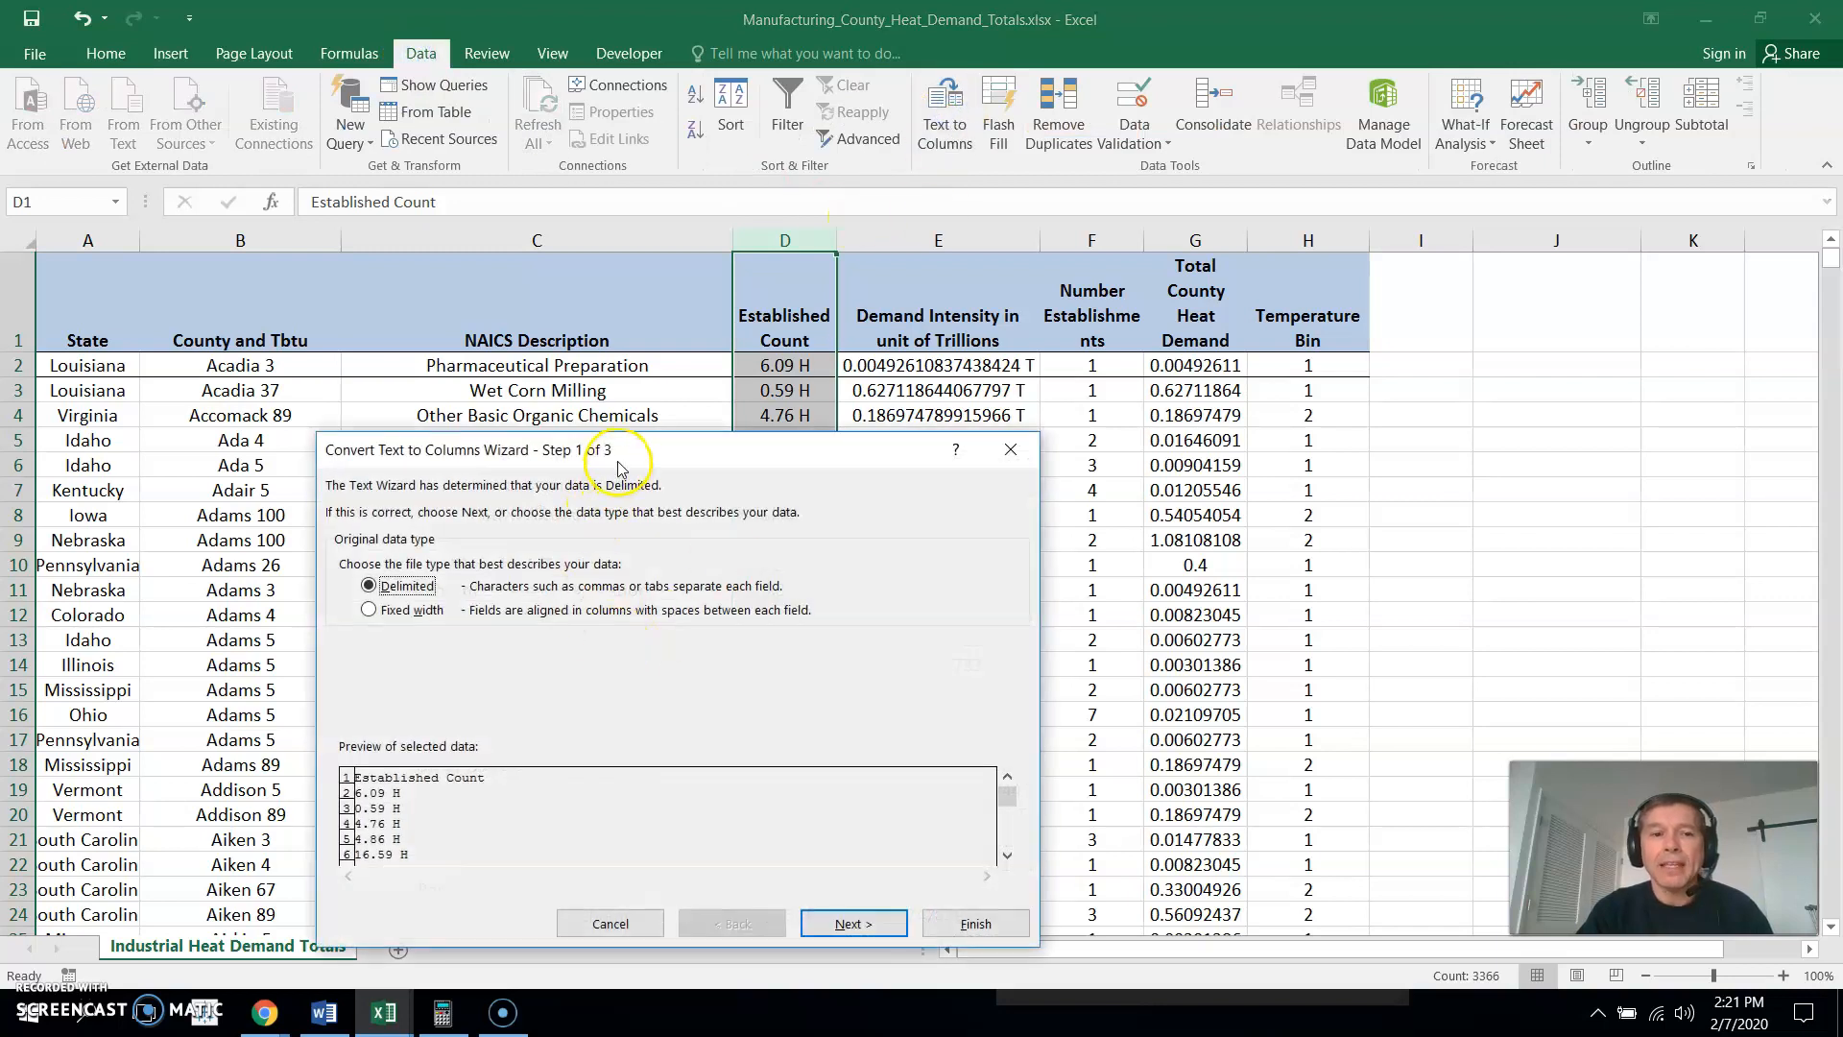
drag(618, 457, 1044, 344)
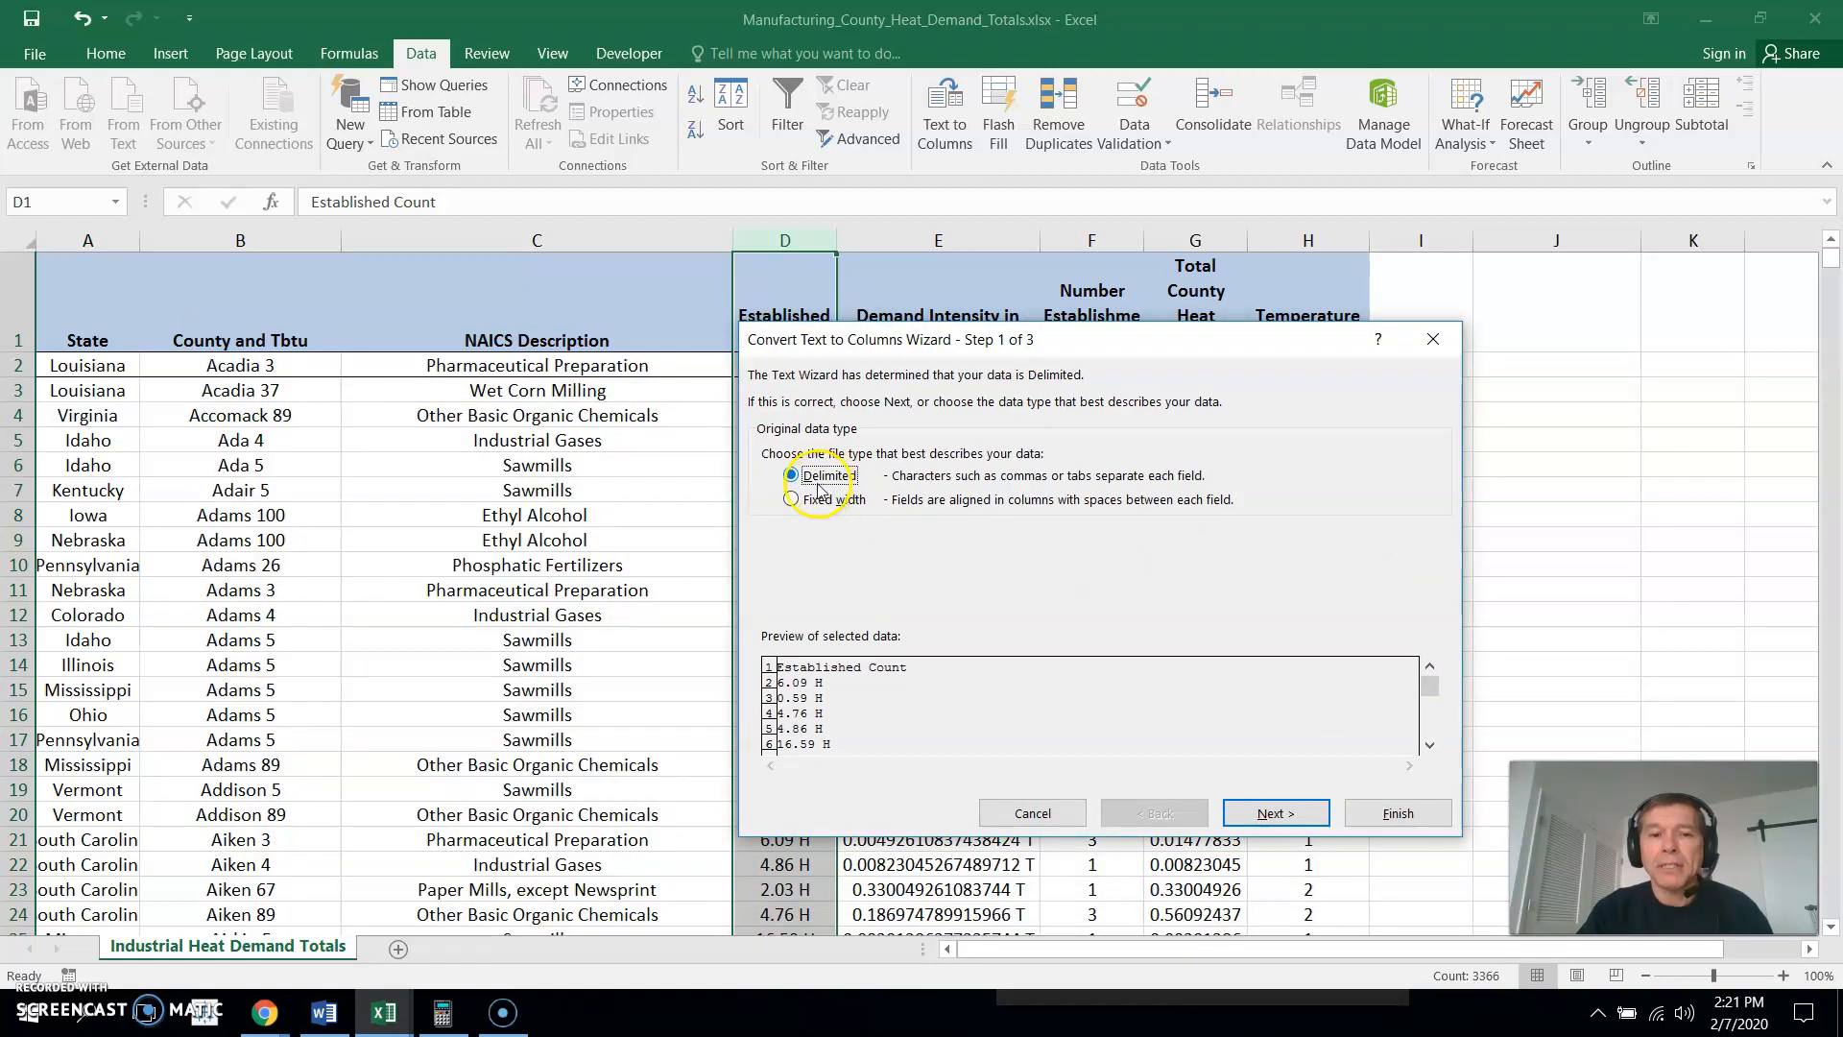
click(1279, 816)
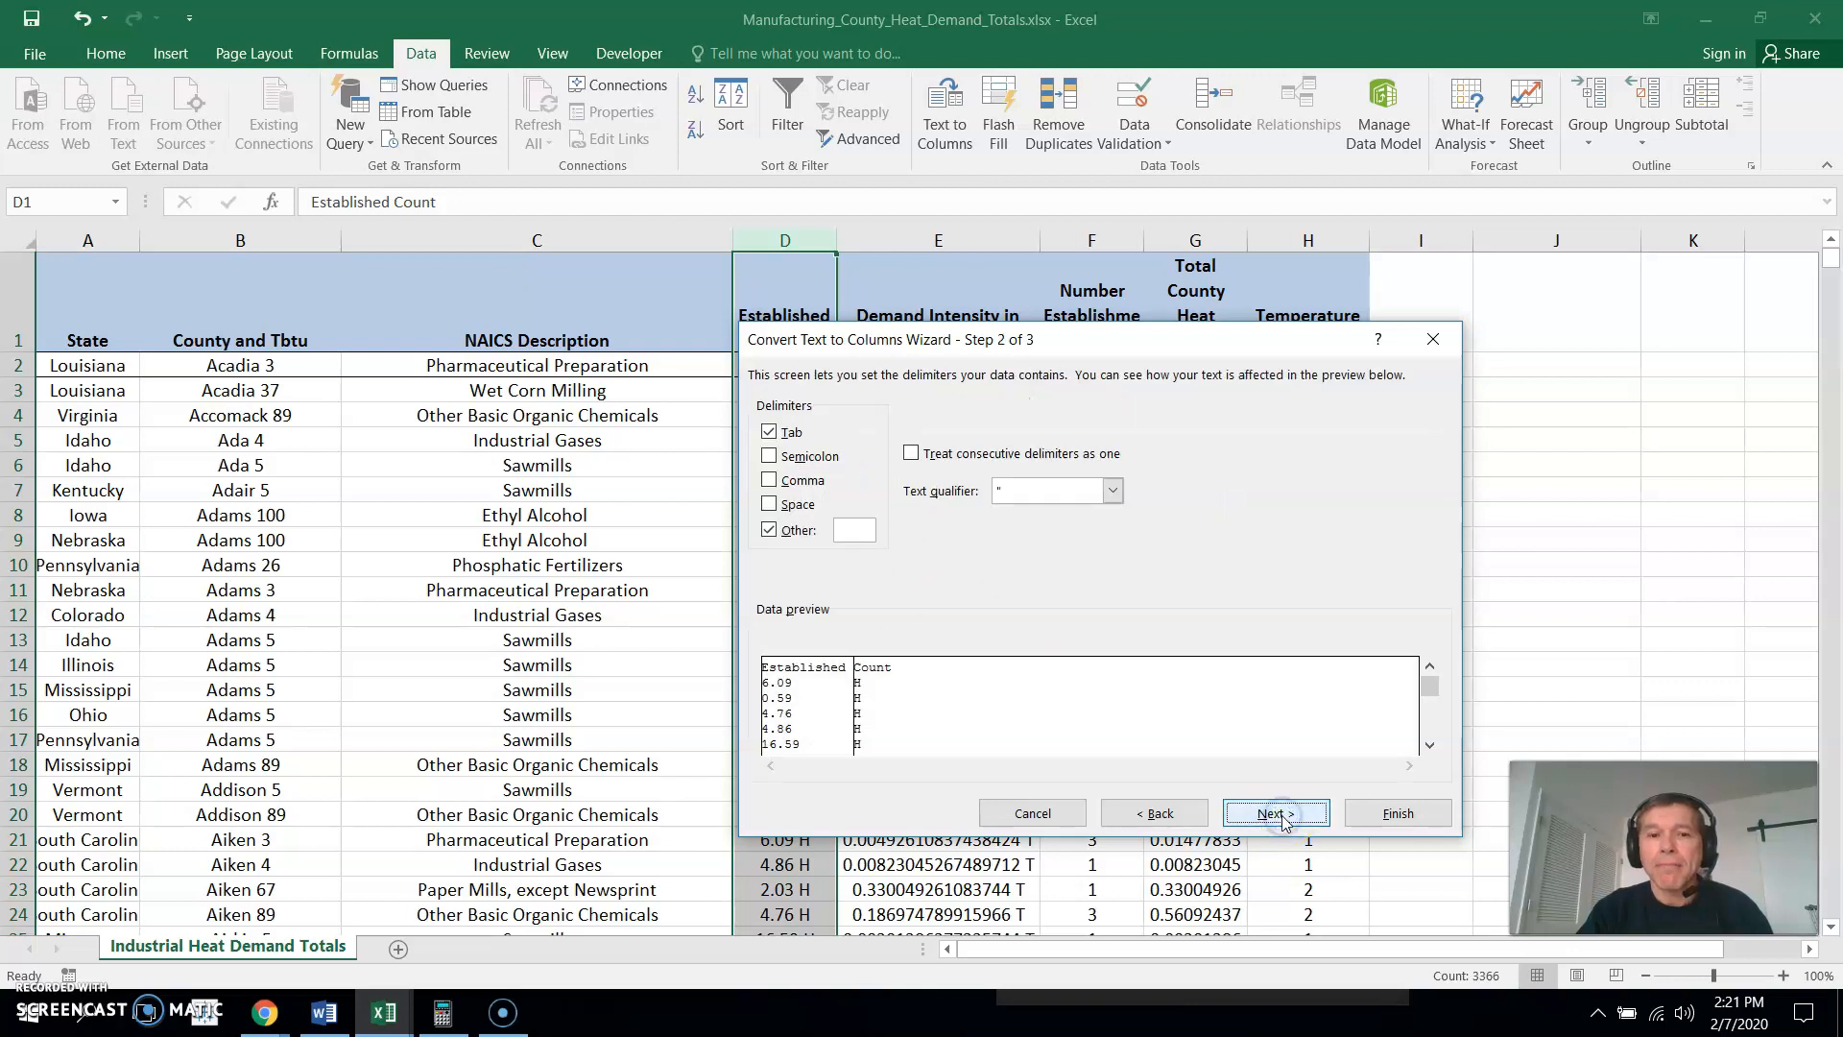
- Set the split delimiters to Tab and a space entered as the Other delimiter
click(779, 536)
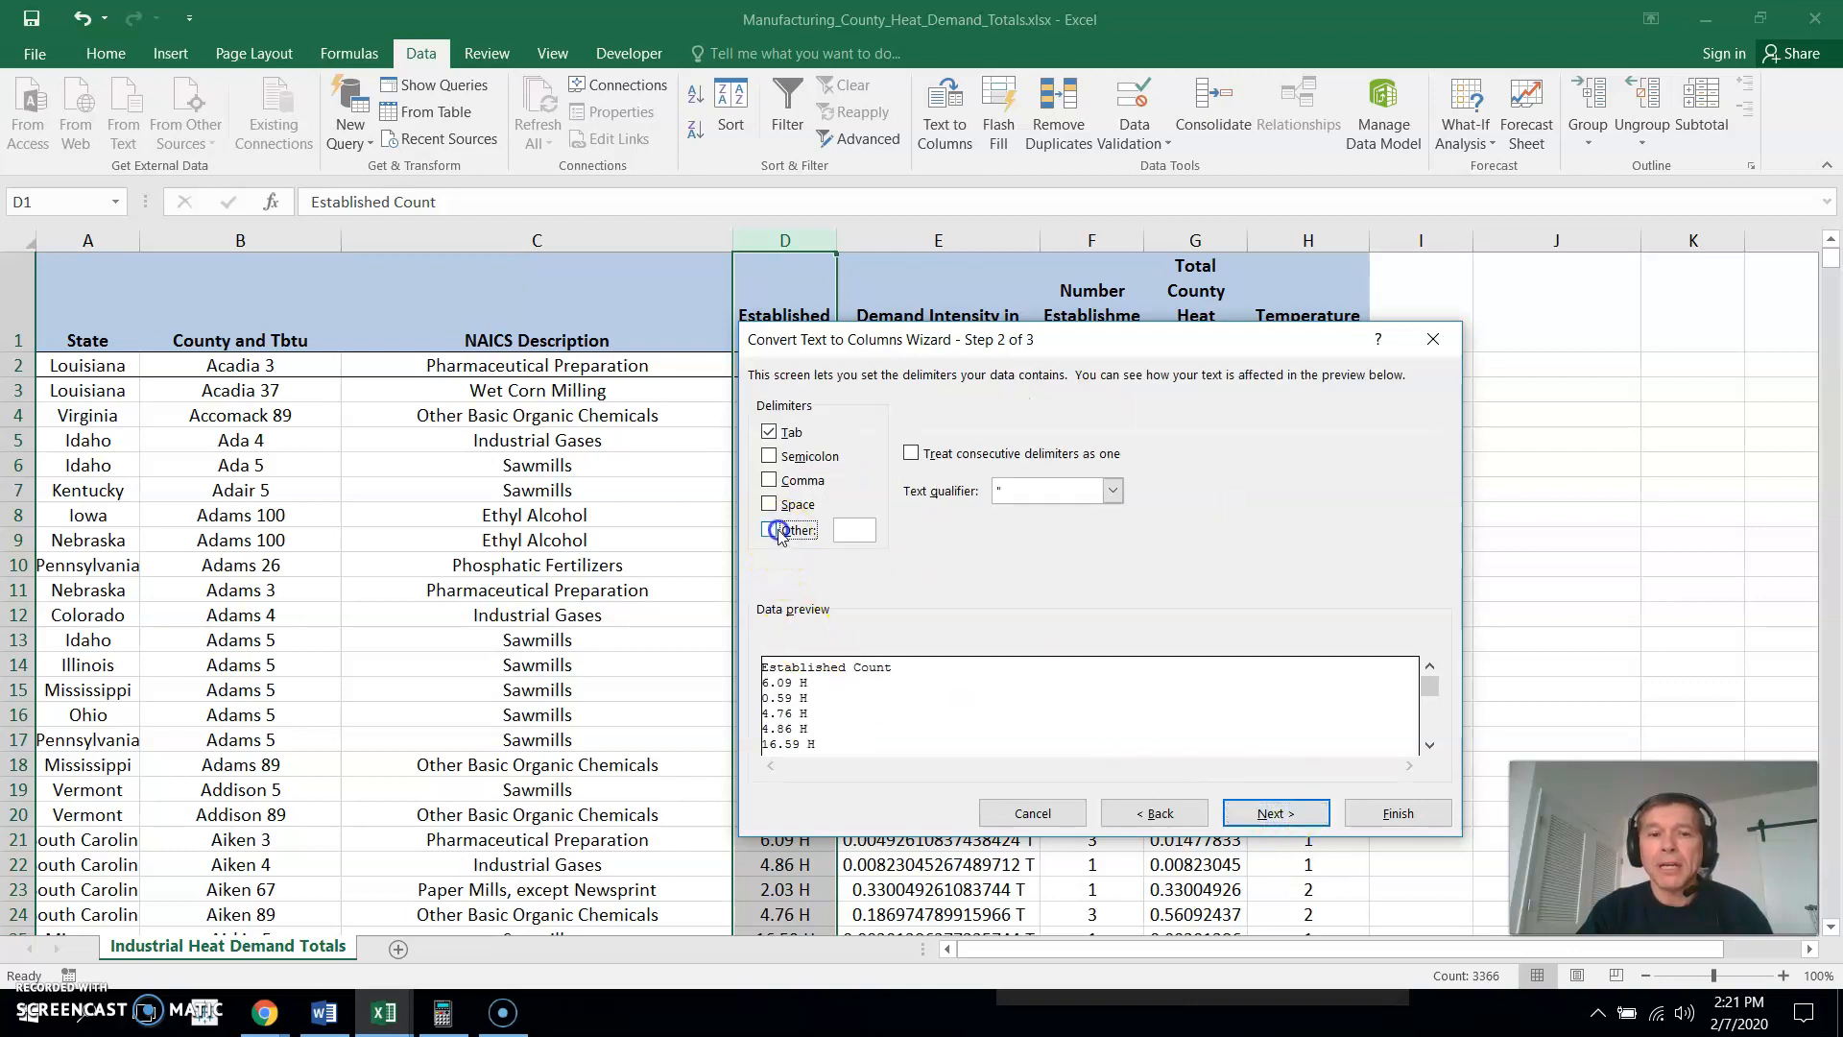
click(854, 536)
key(BackSpace)
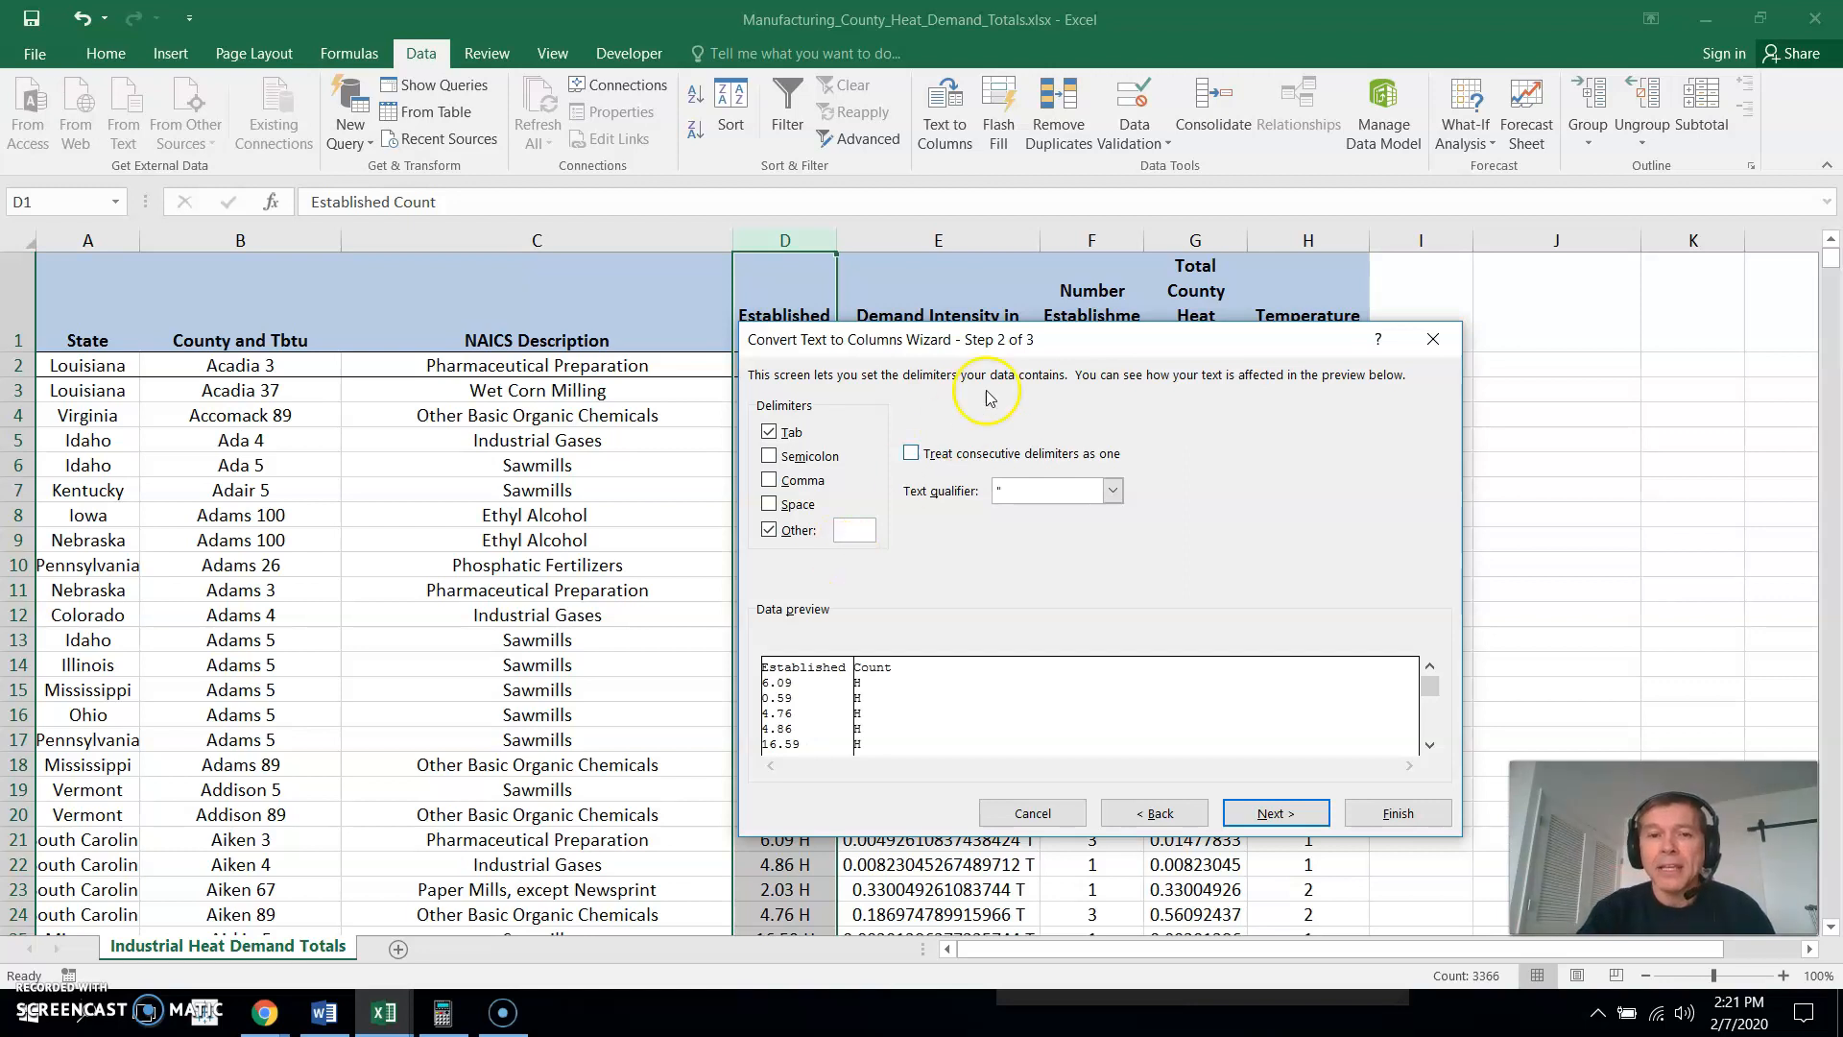
drag(1065, 345, 668, 430)
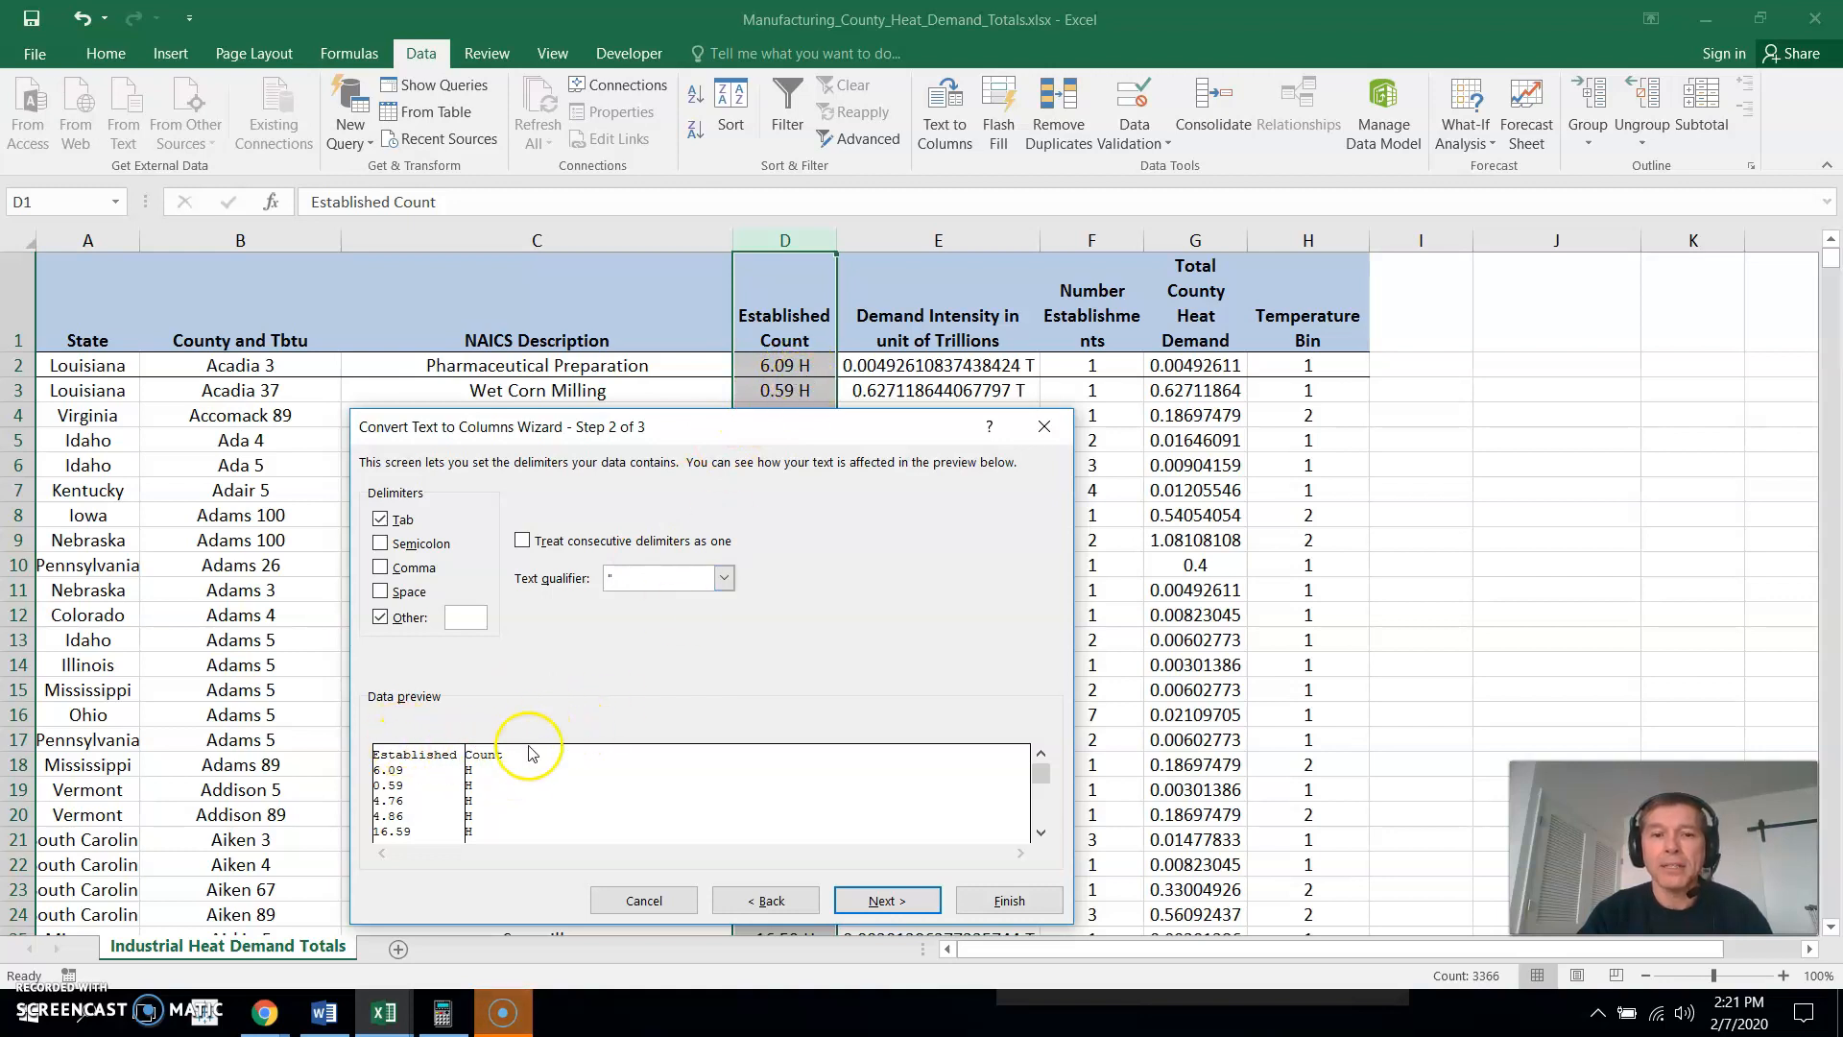
- Set the split data's destination to column I with the General format and finish the conversion
click(874, 902)
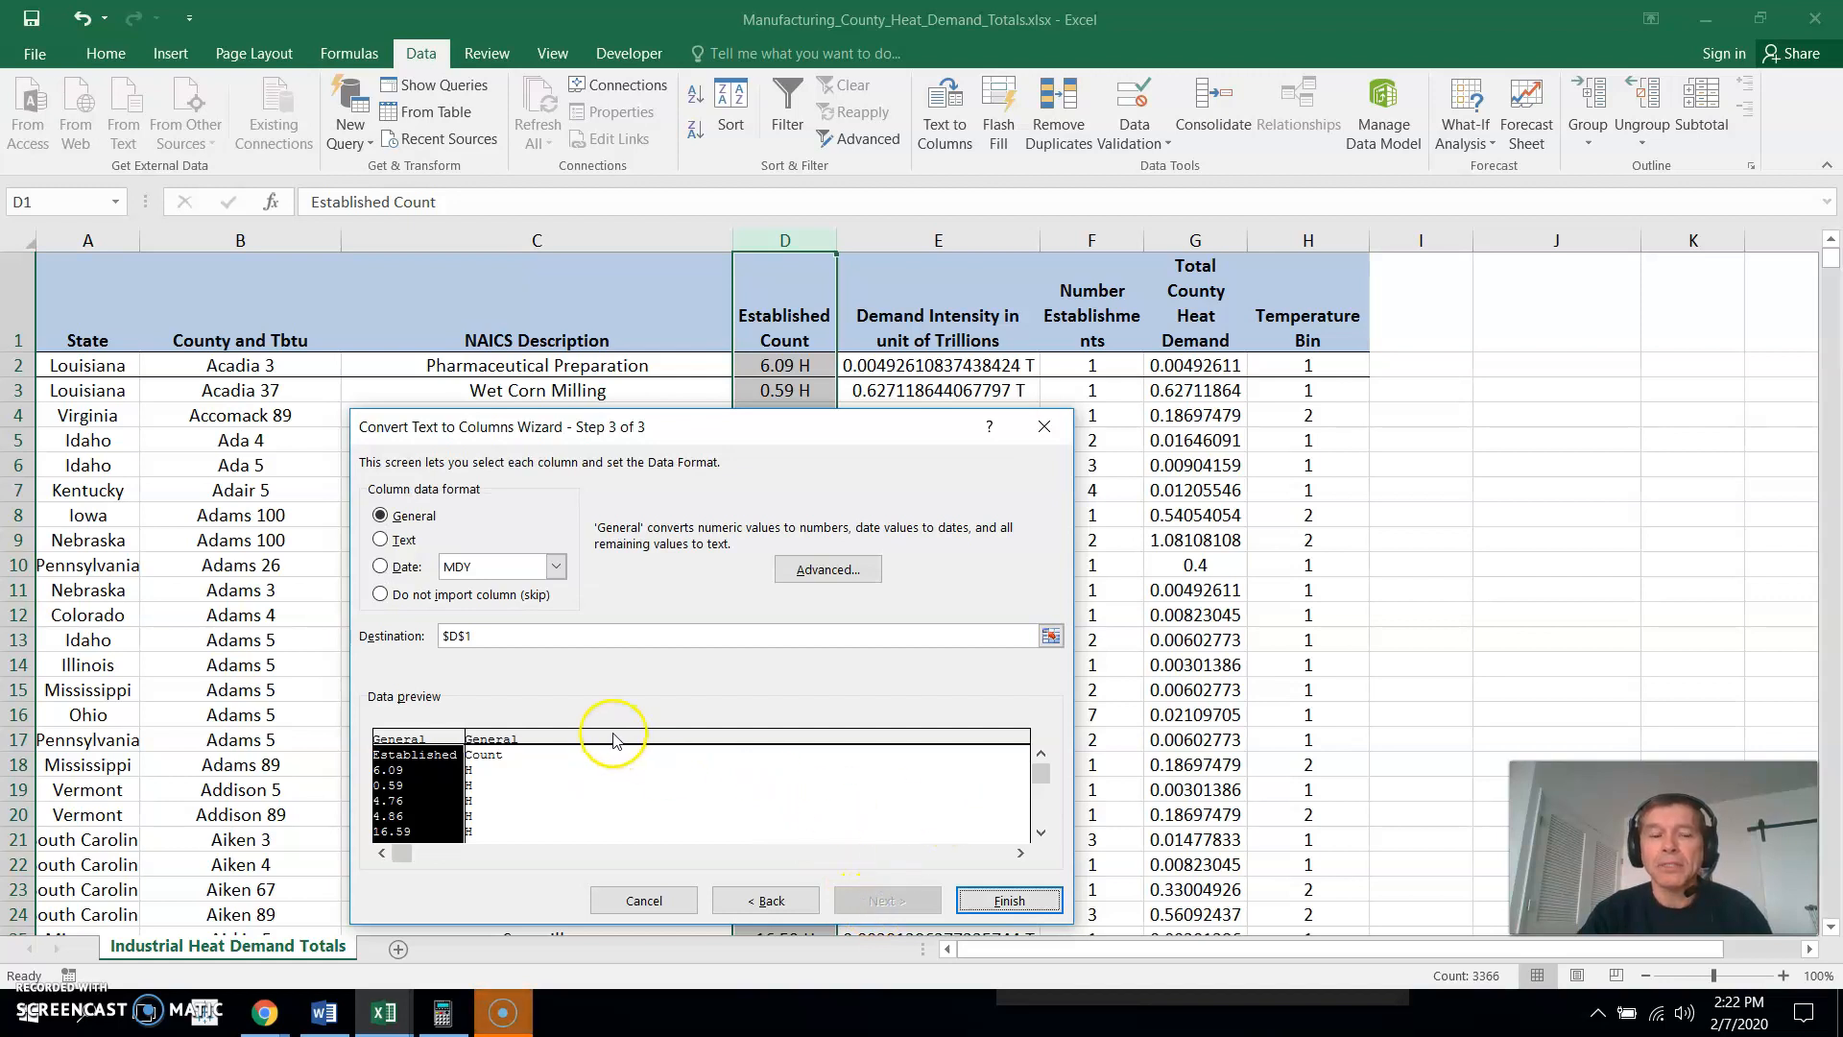
click(477, 639)
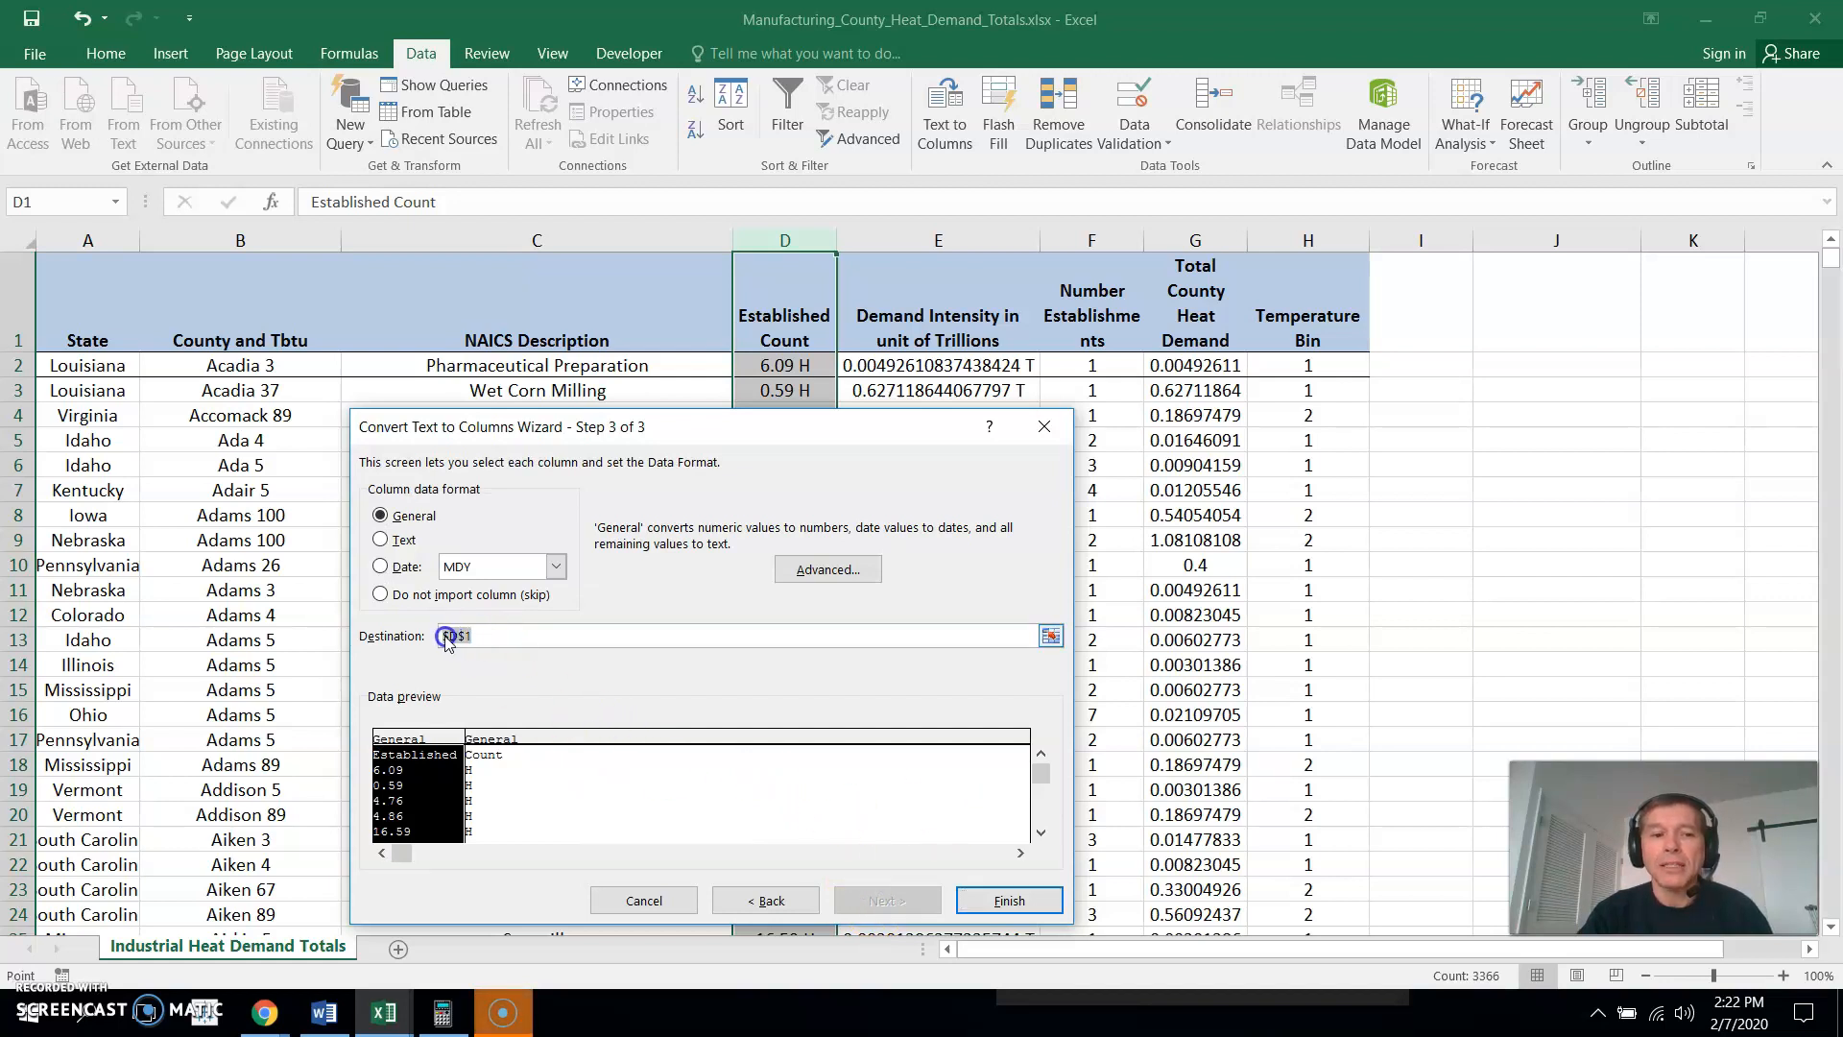
drag(424, 642, 423, 643)
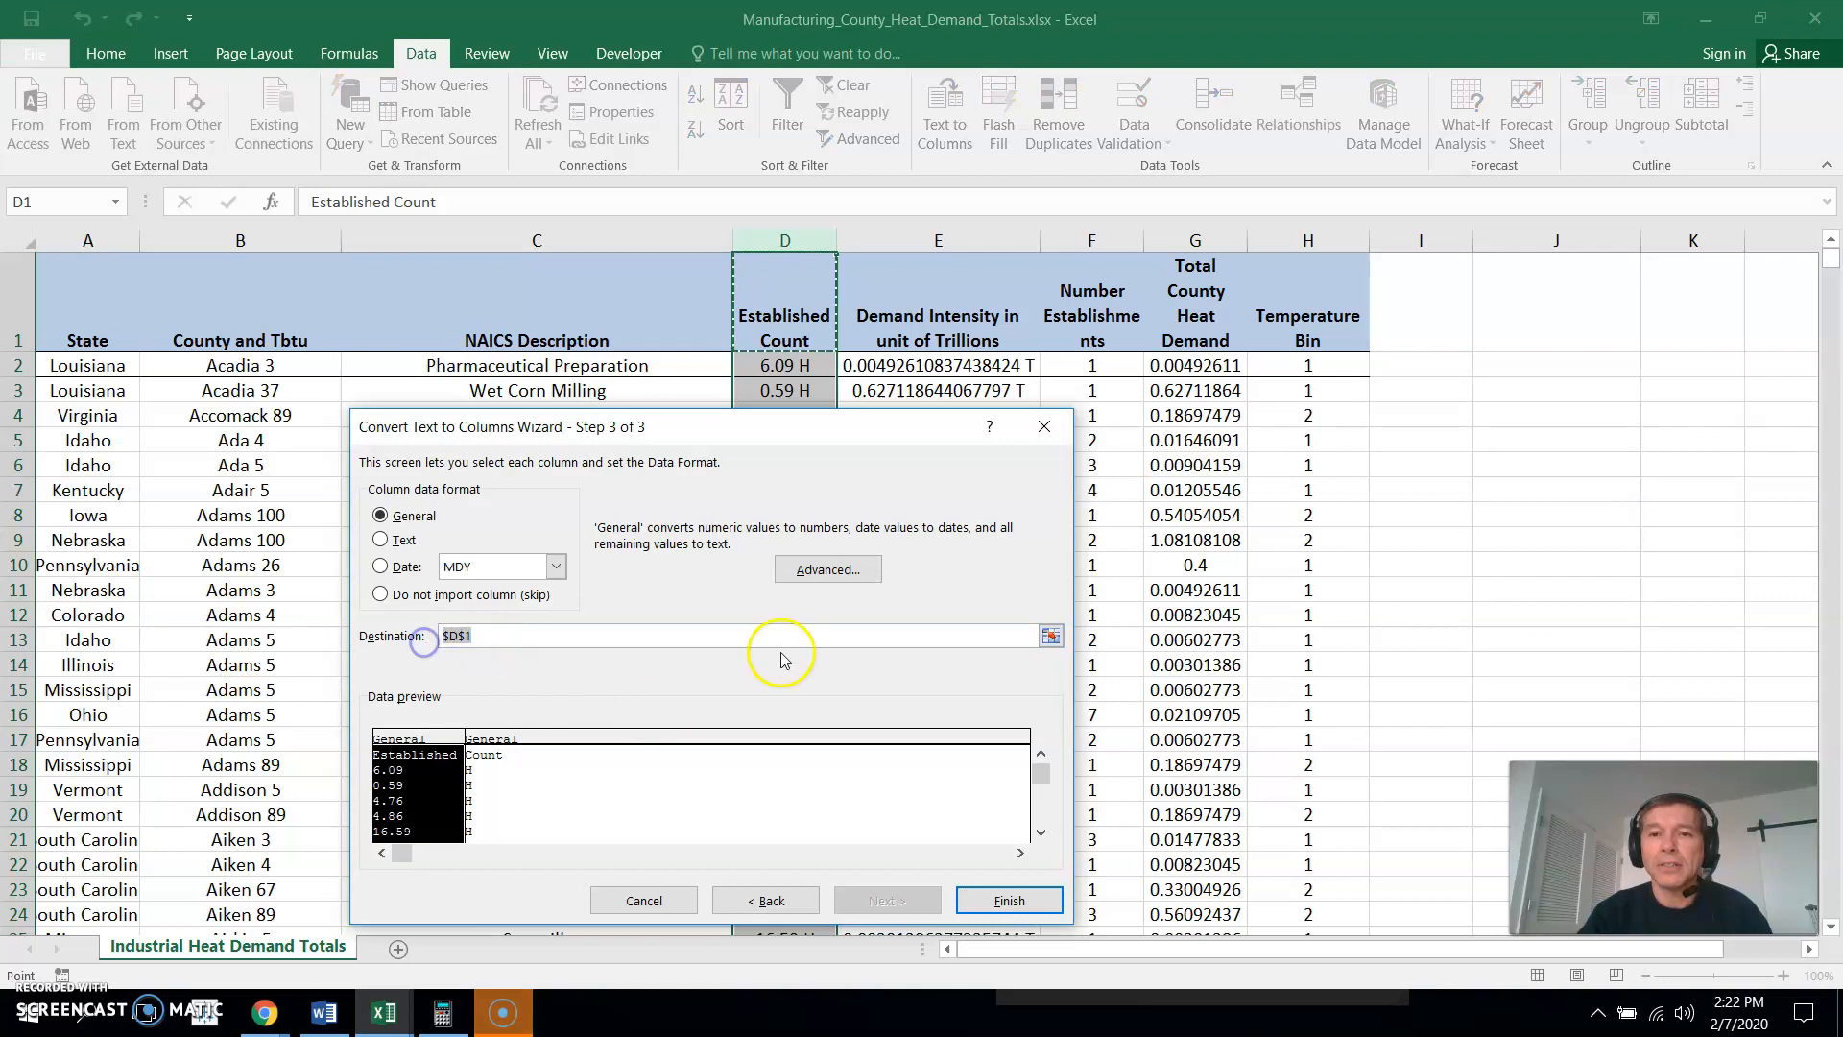
click(1430, 238)
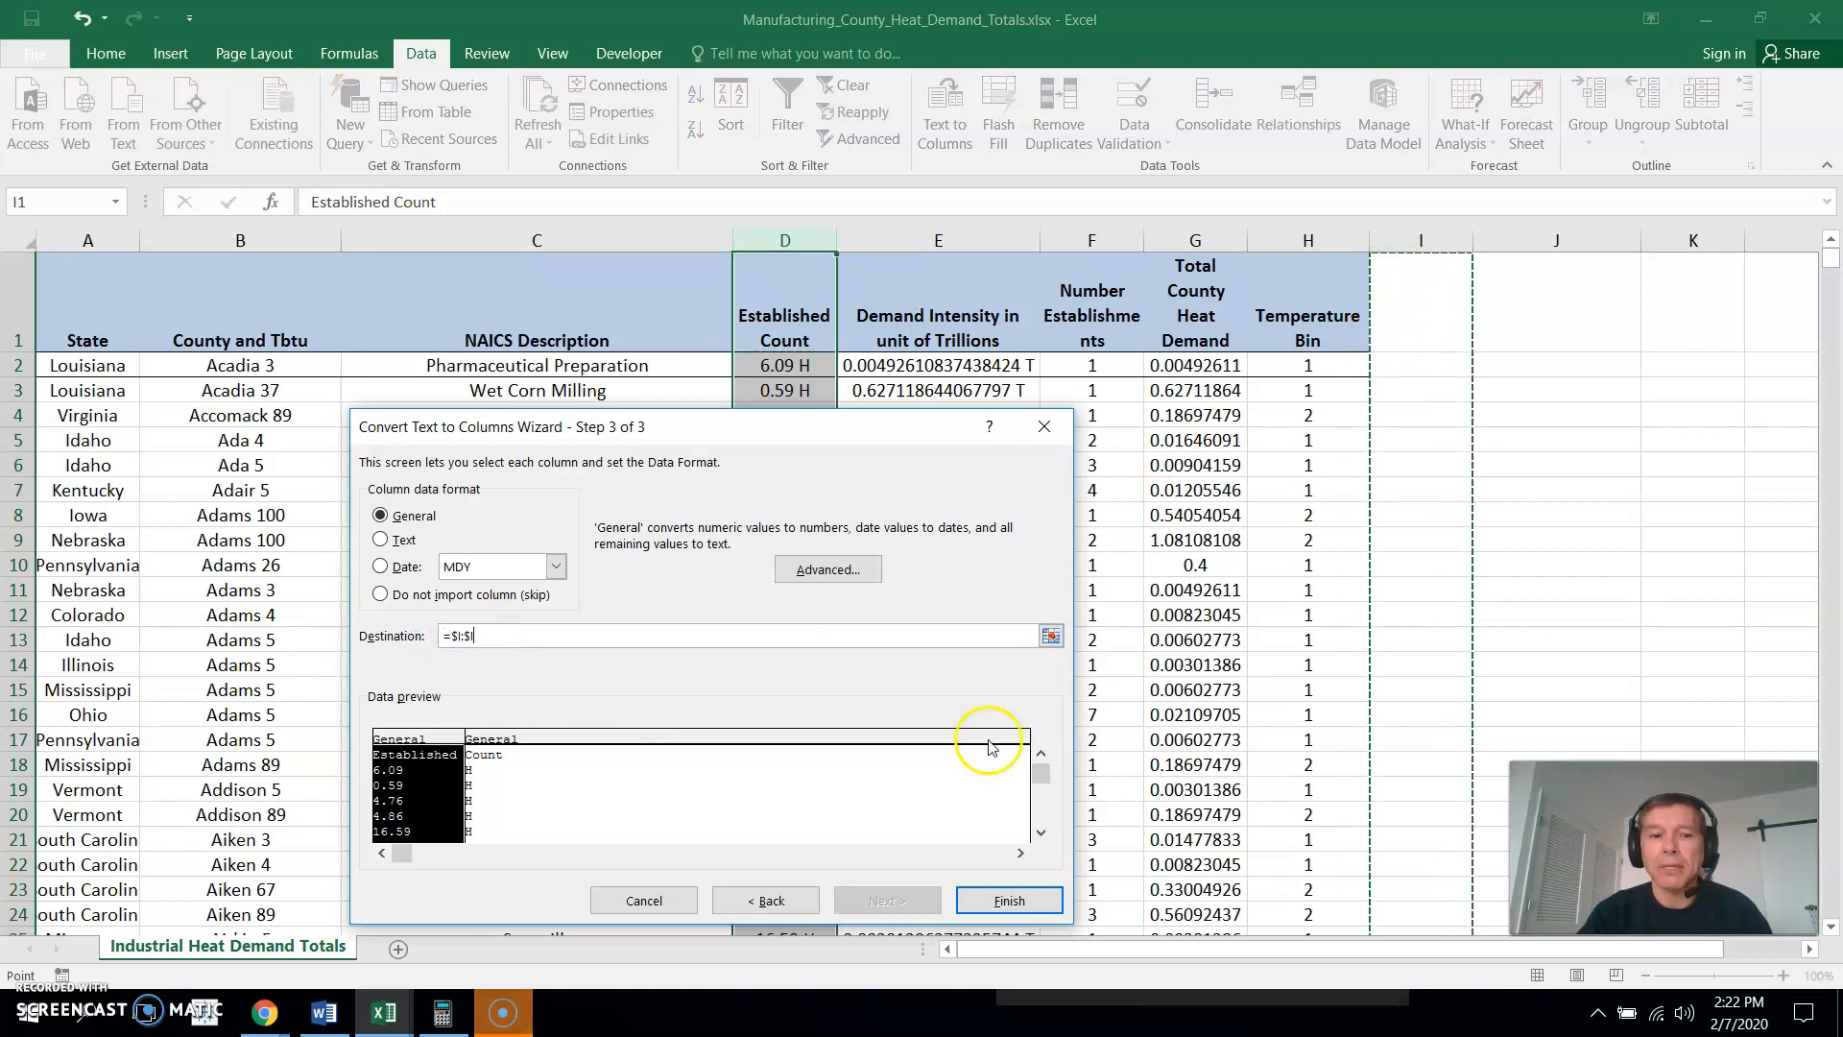
click(1012, 894)
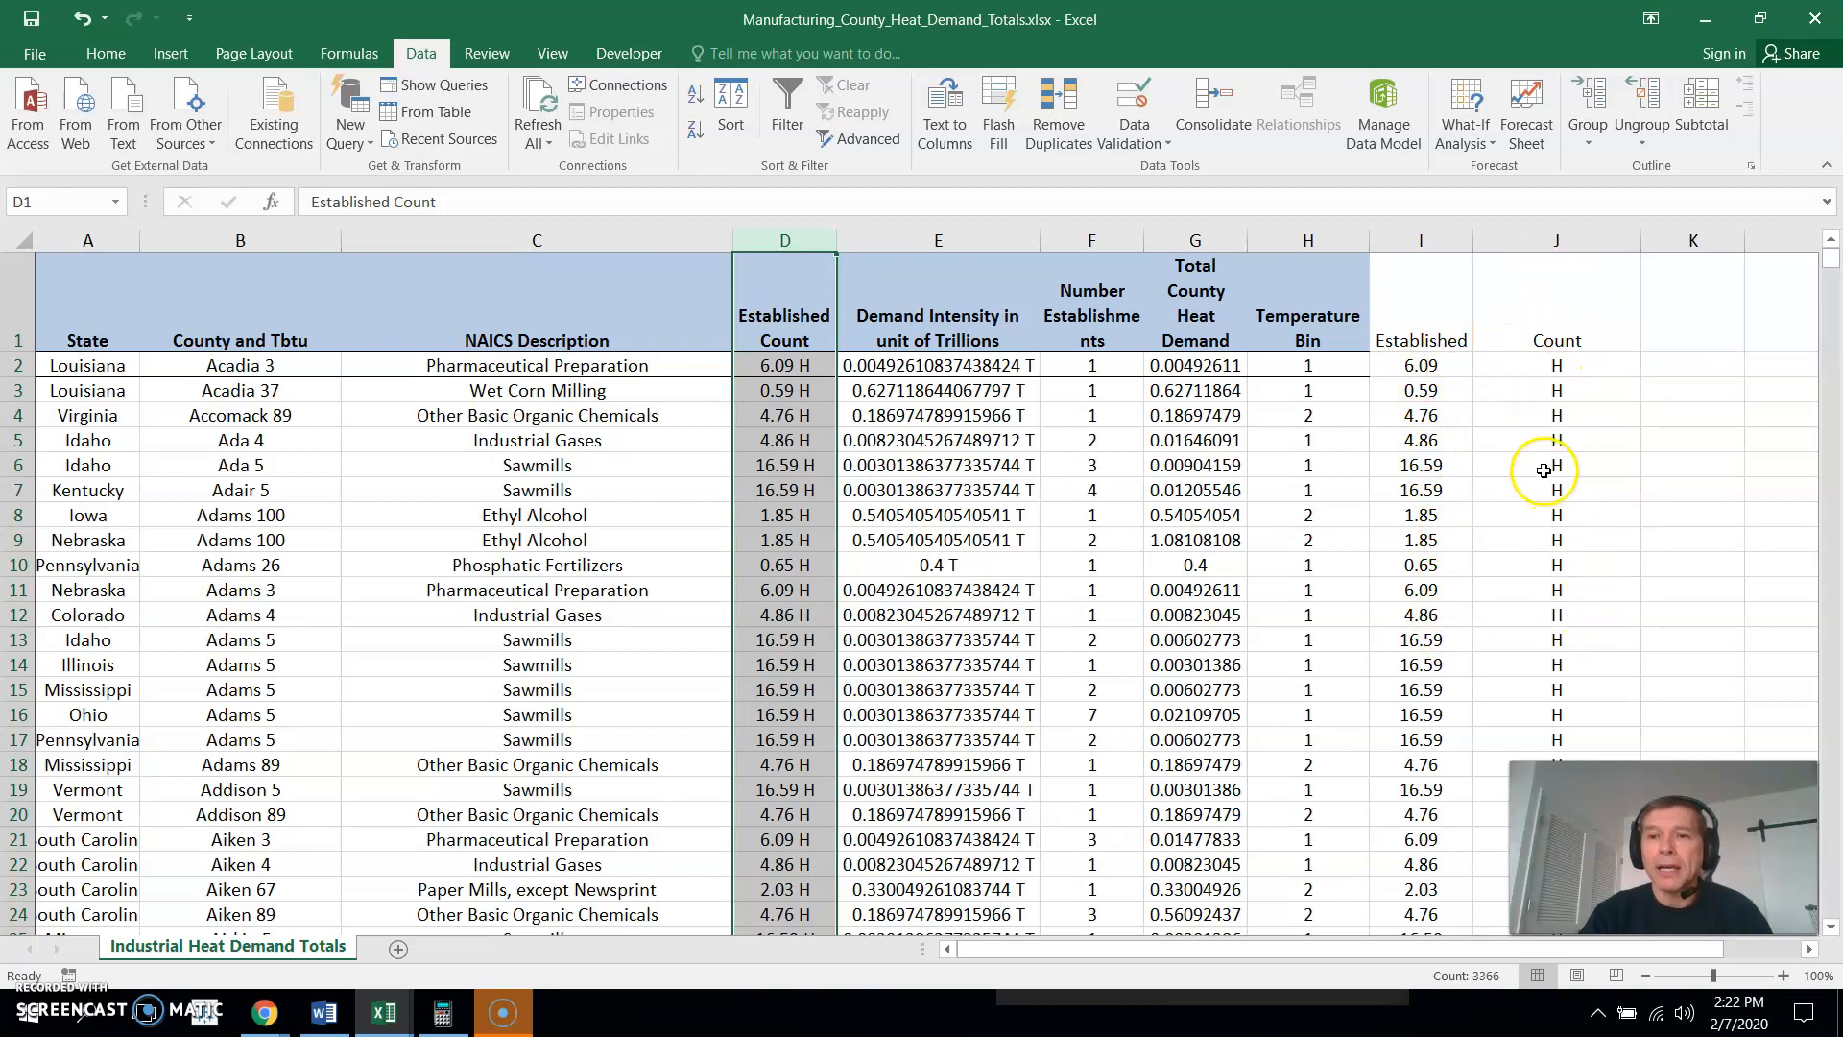
- Turn on filtering for the header row across the whole sheet
click(1419, 317)
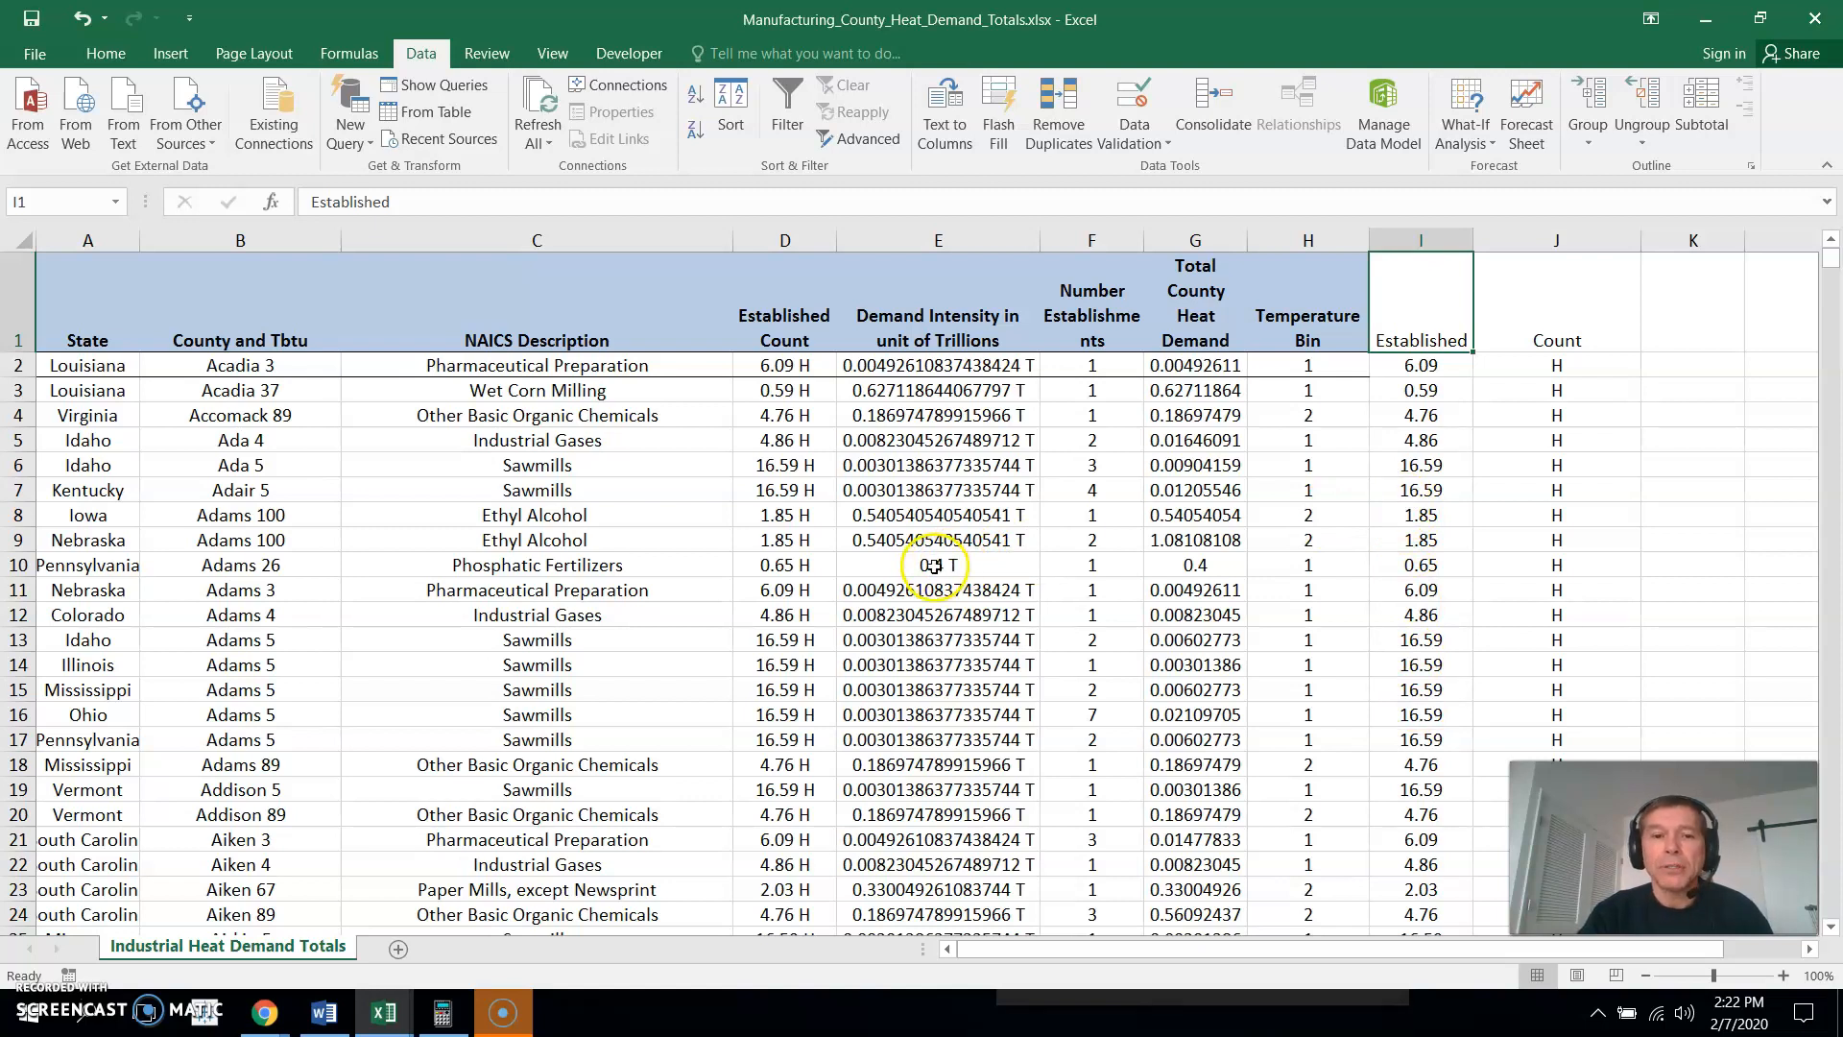
click(18, 236)
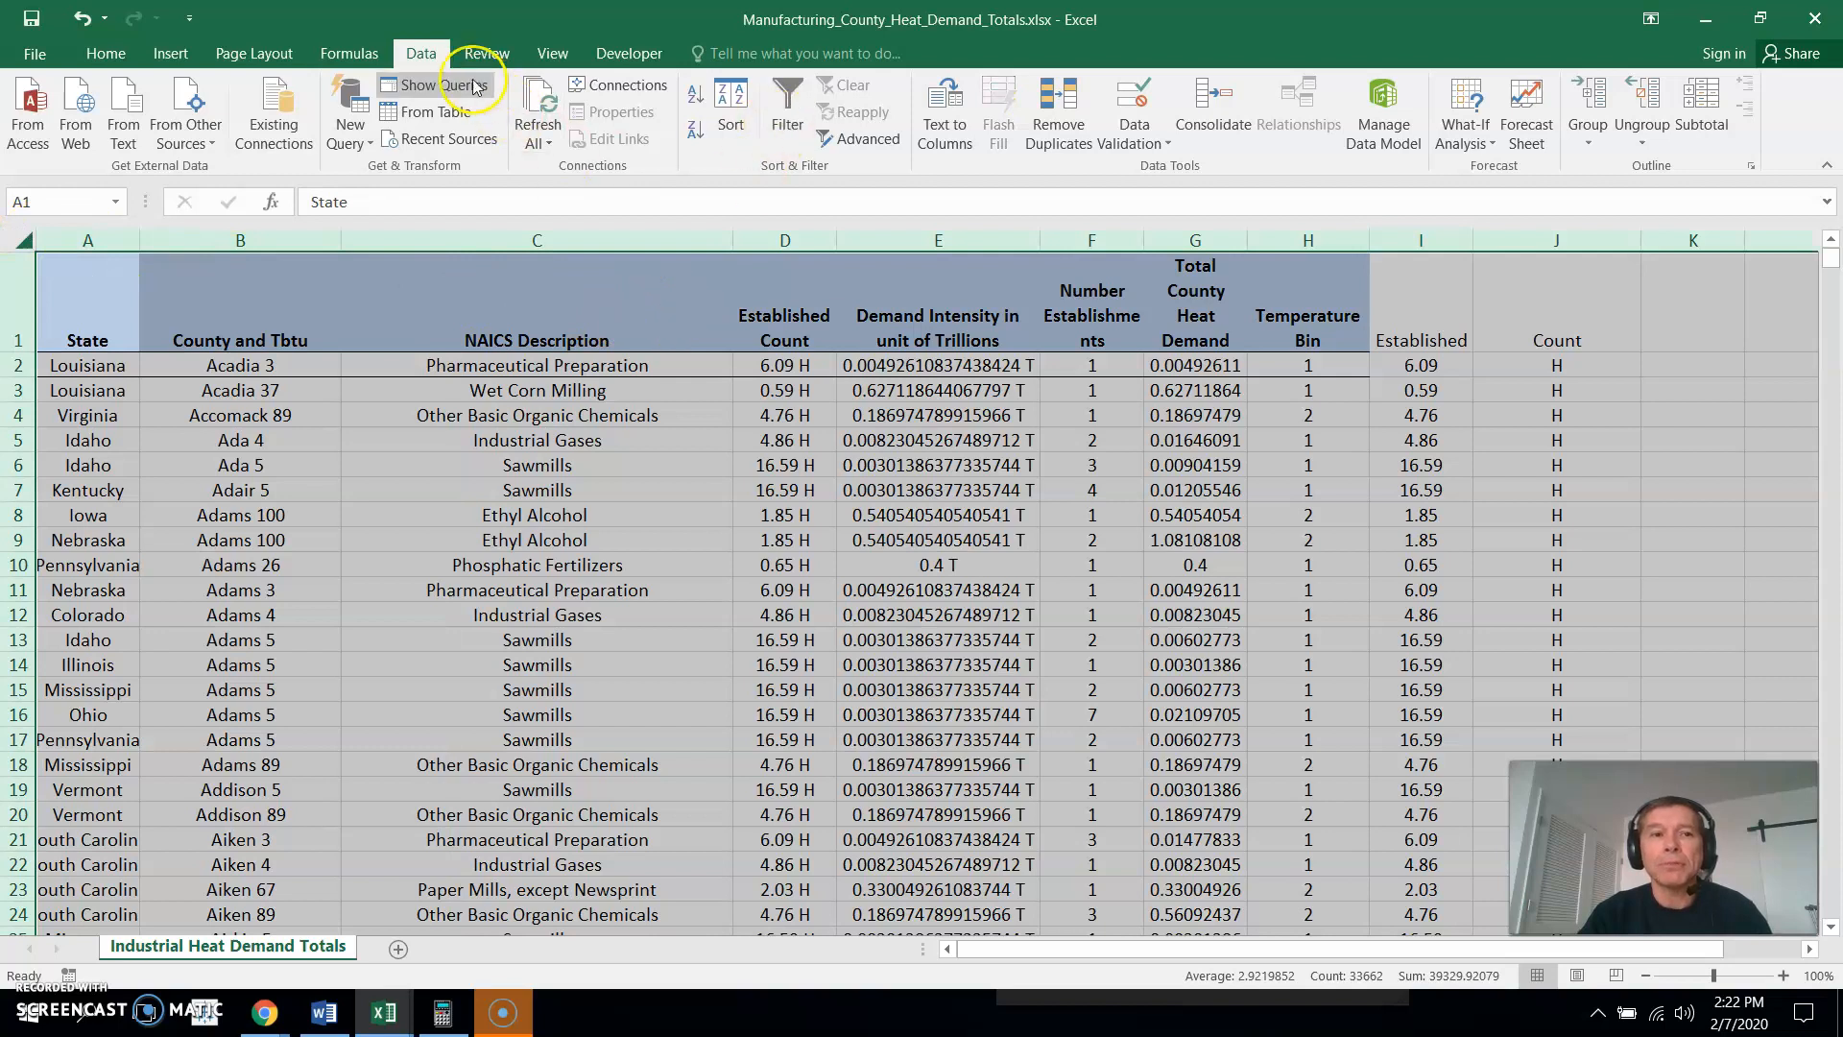
click(786, 93)
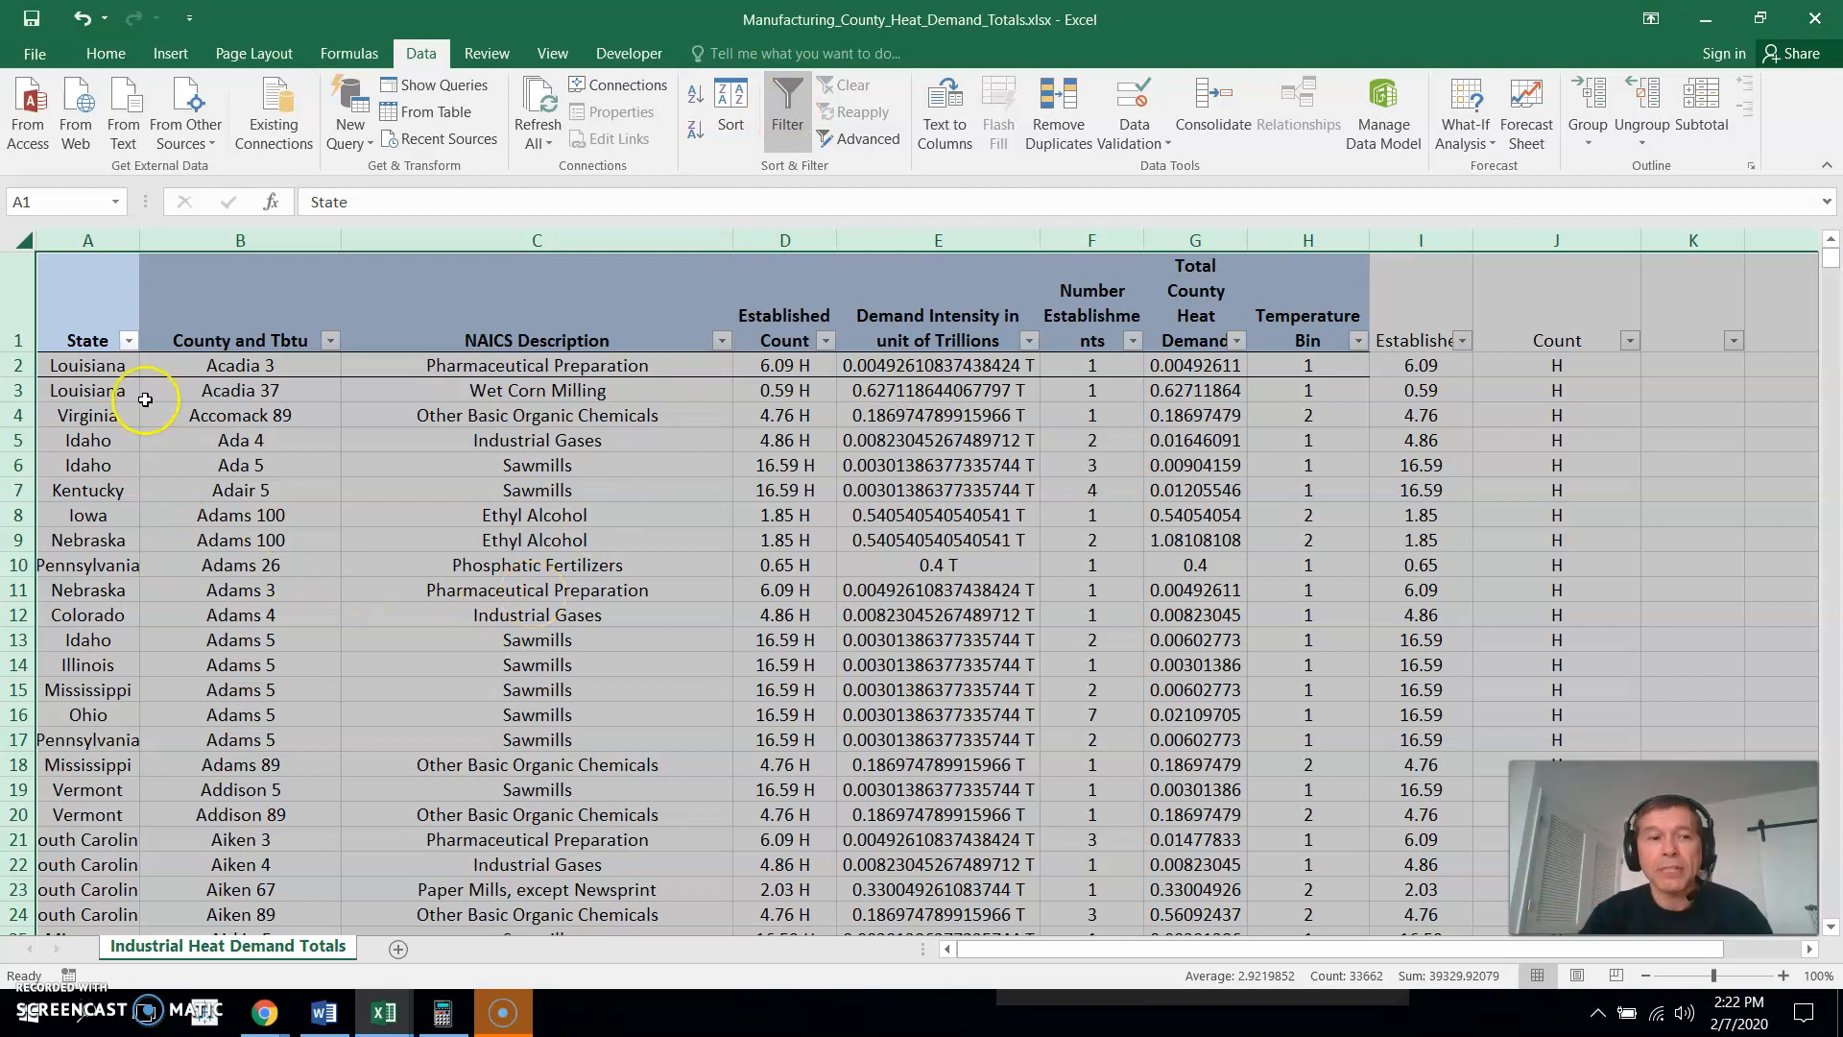
- Filter the State column to show only Kentucky and Minnesota
click(128, 341)
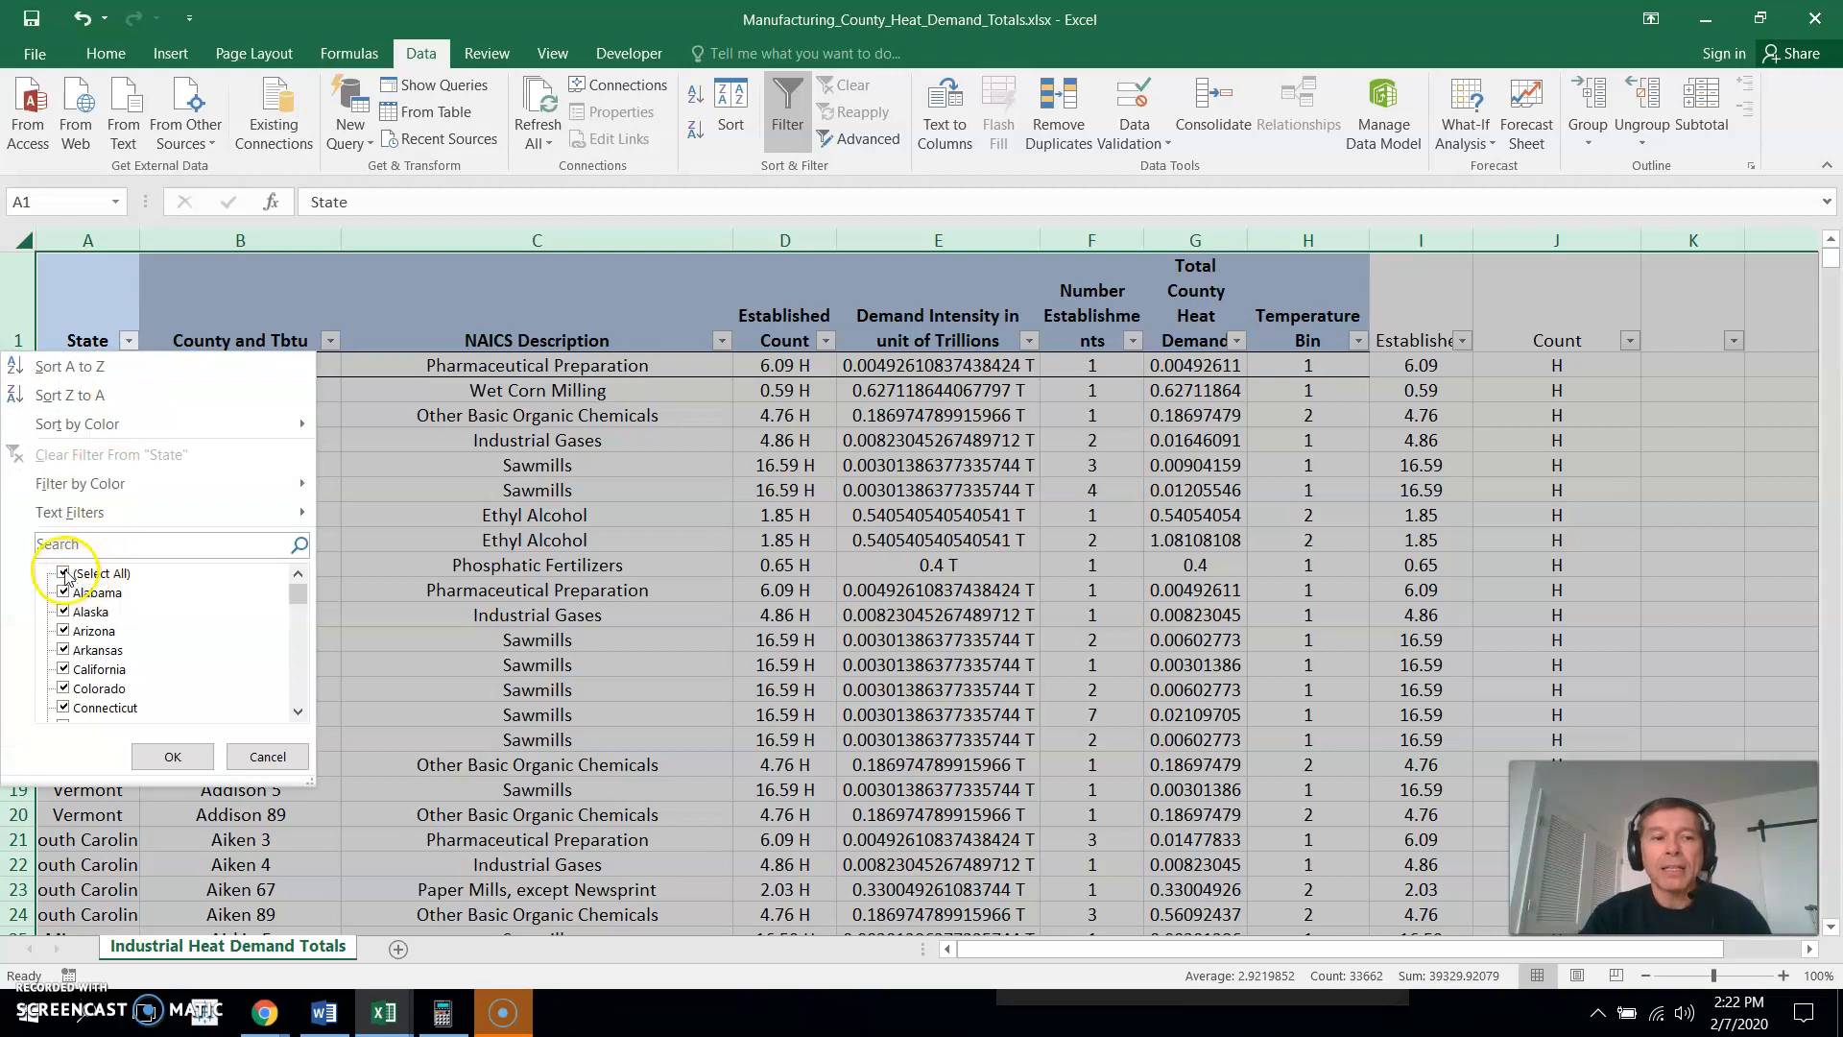
click(63, 574)
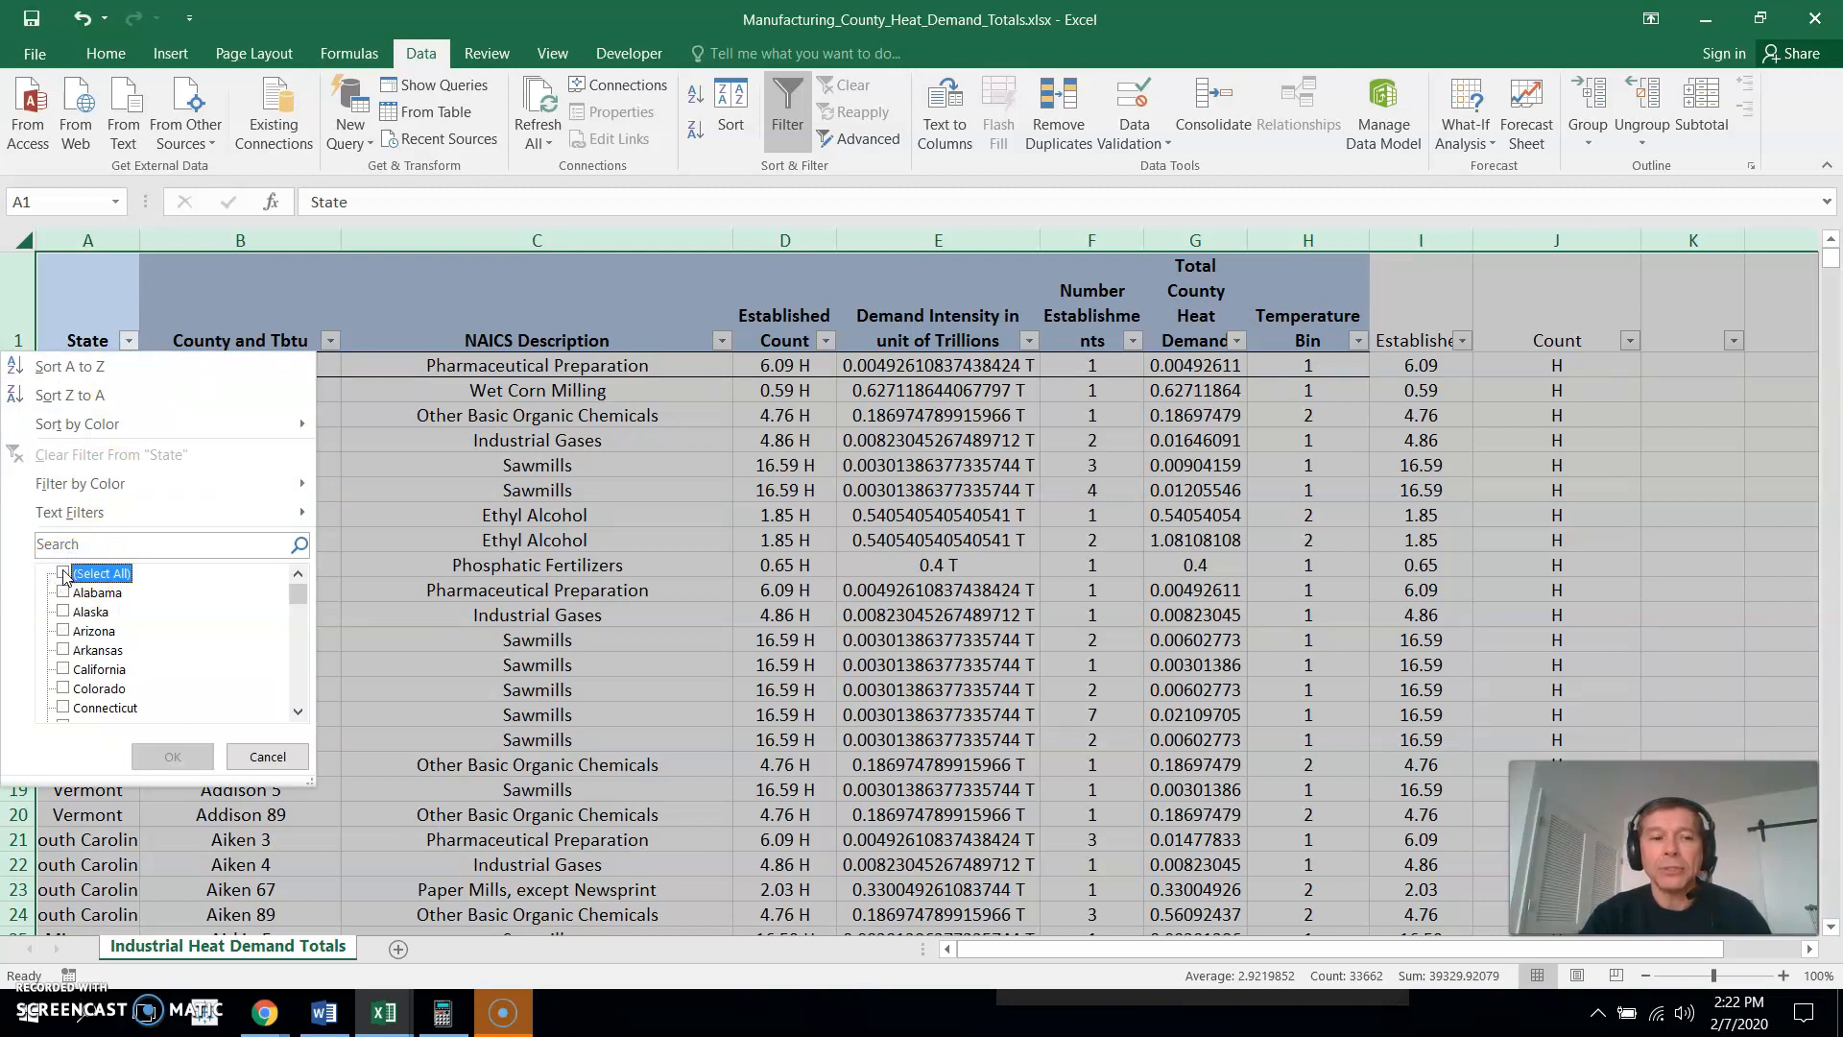
drag(299, 595, 312, 626)
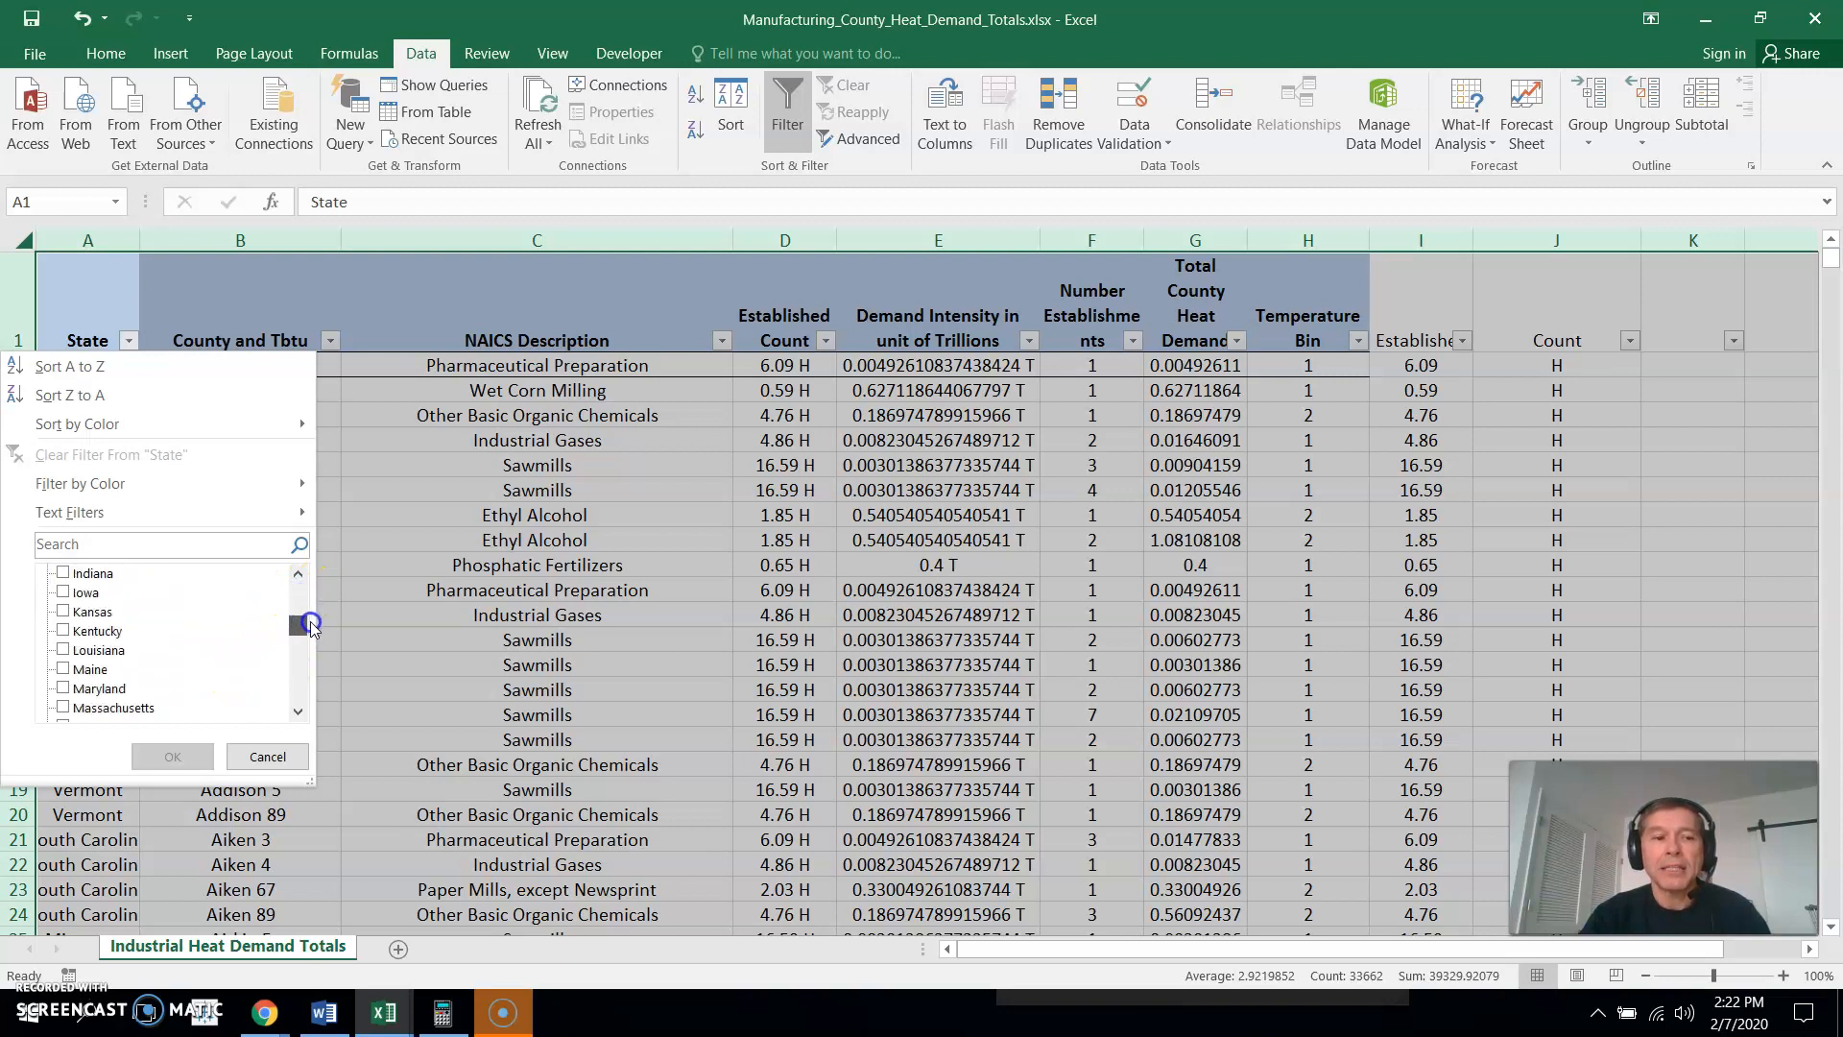
click(63, 631)
drag(299, 628, 300, 638)
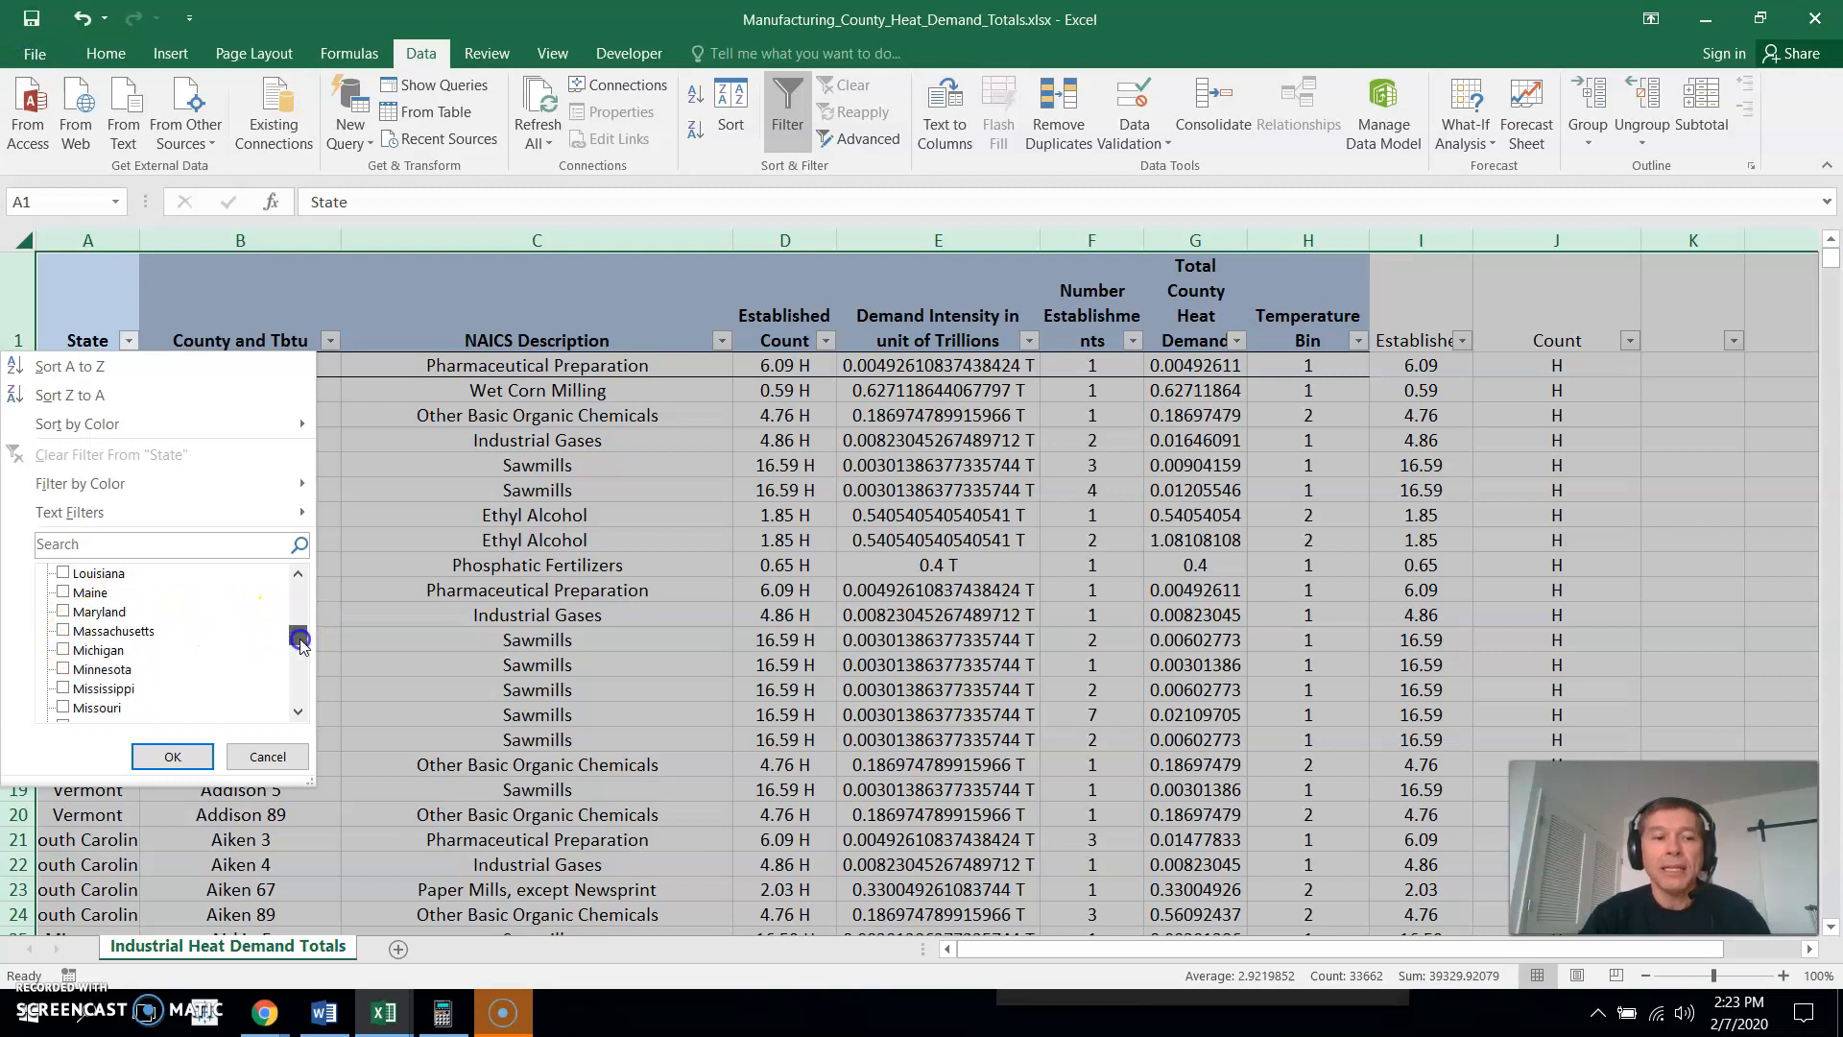
click(64, 669)
click(174, 755)
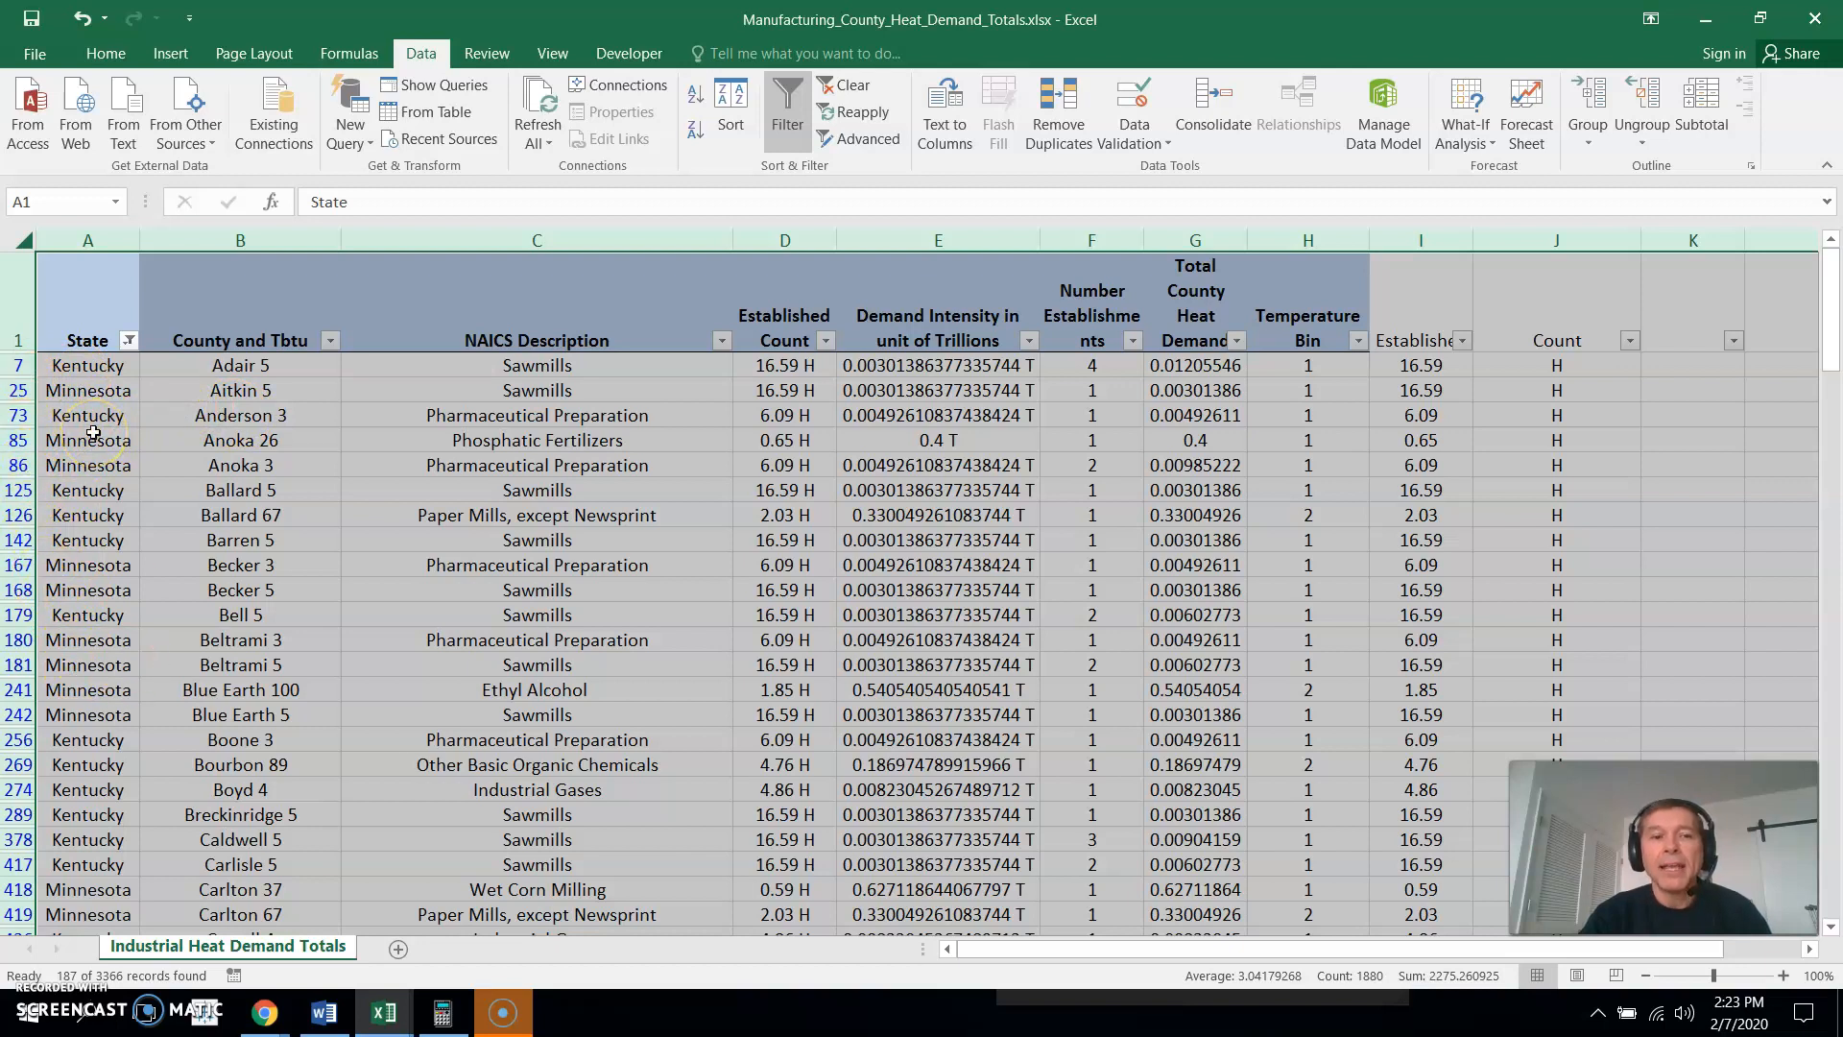
- Filter the NAICS Description column to show only Ethyl Alcohol and Industrial Gases
click(721, 341)
click(479, 573)
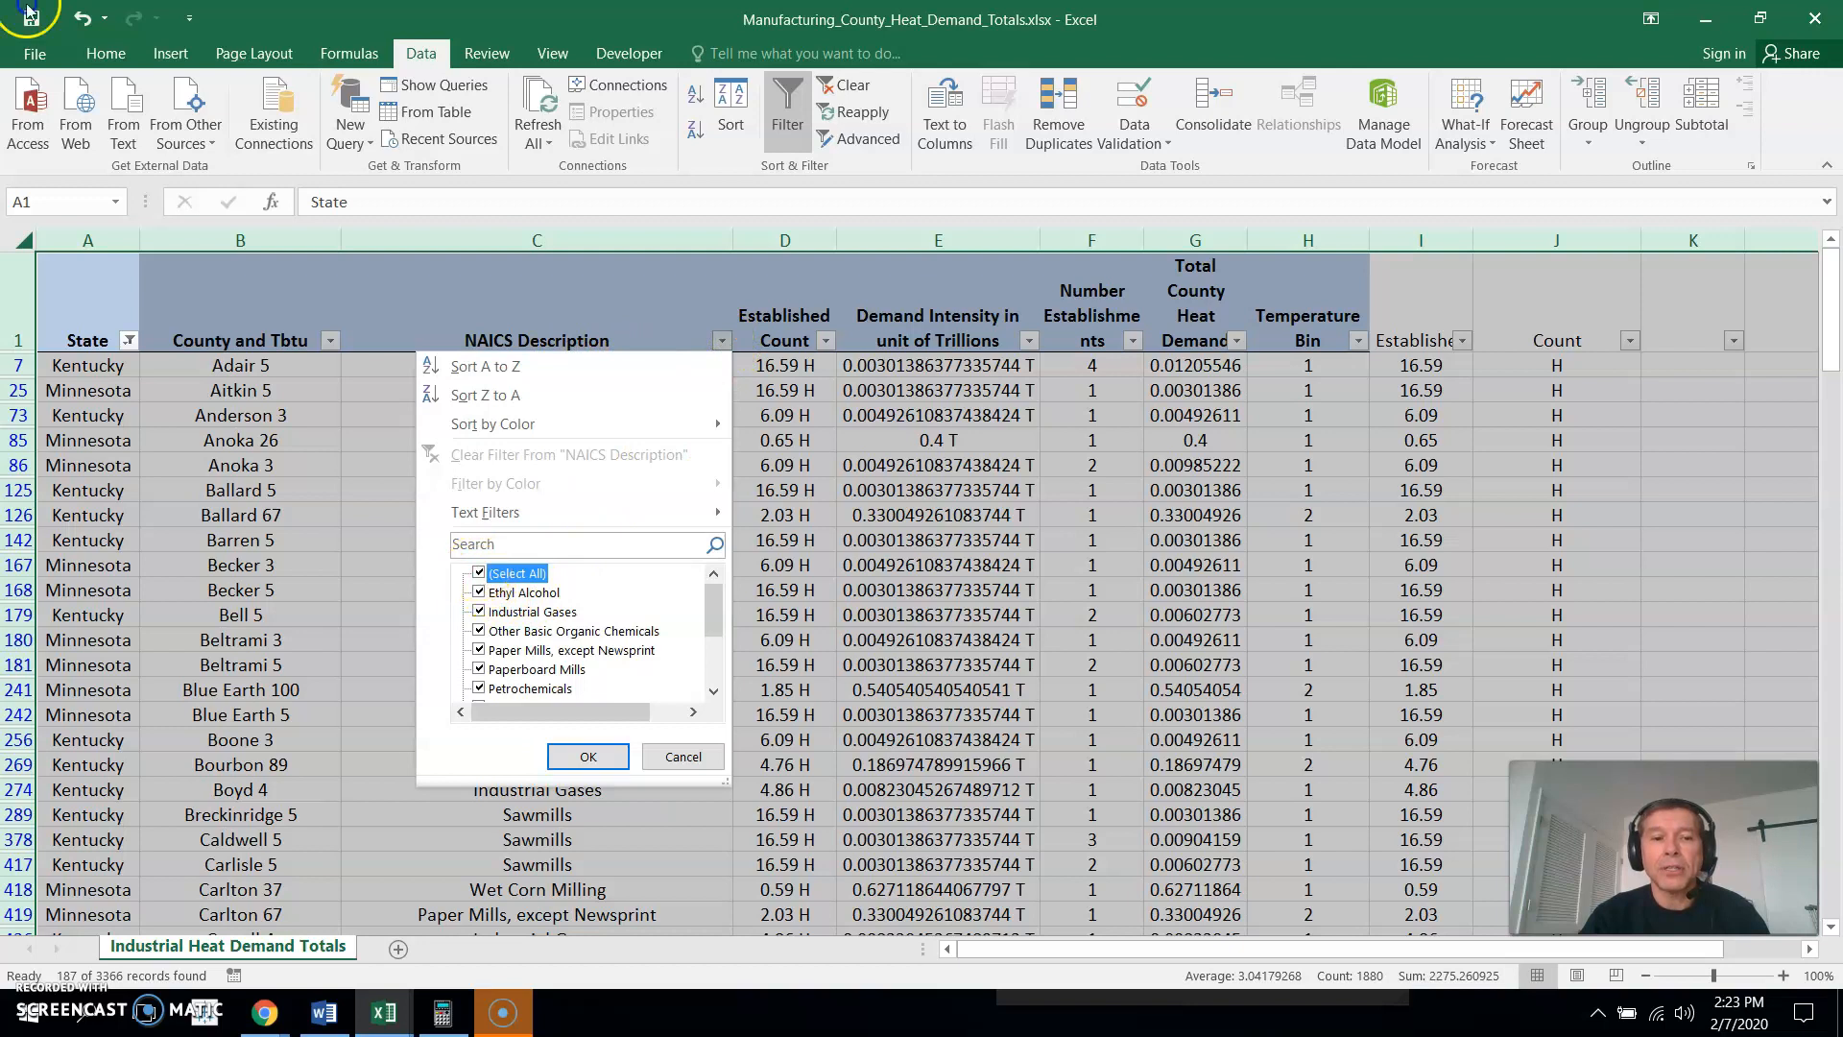
click(479, 593)
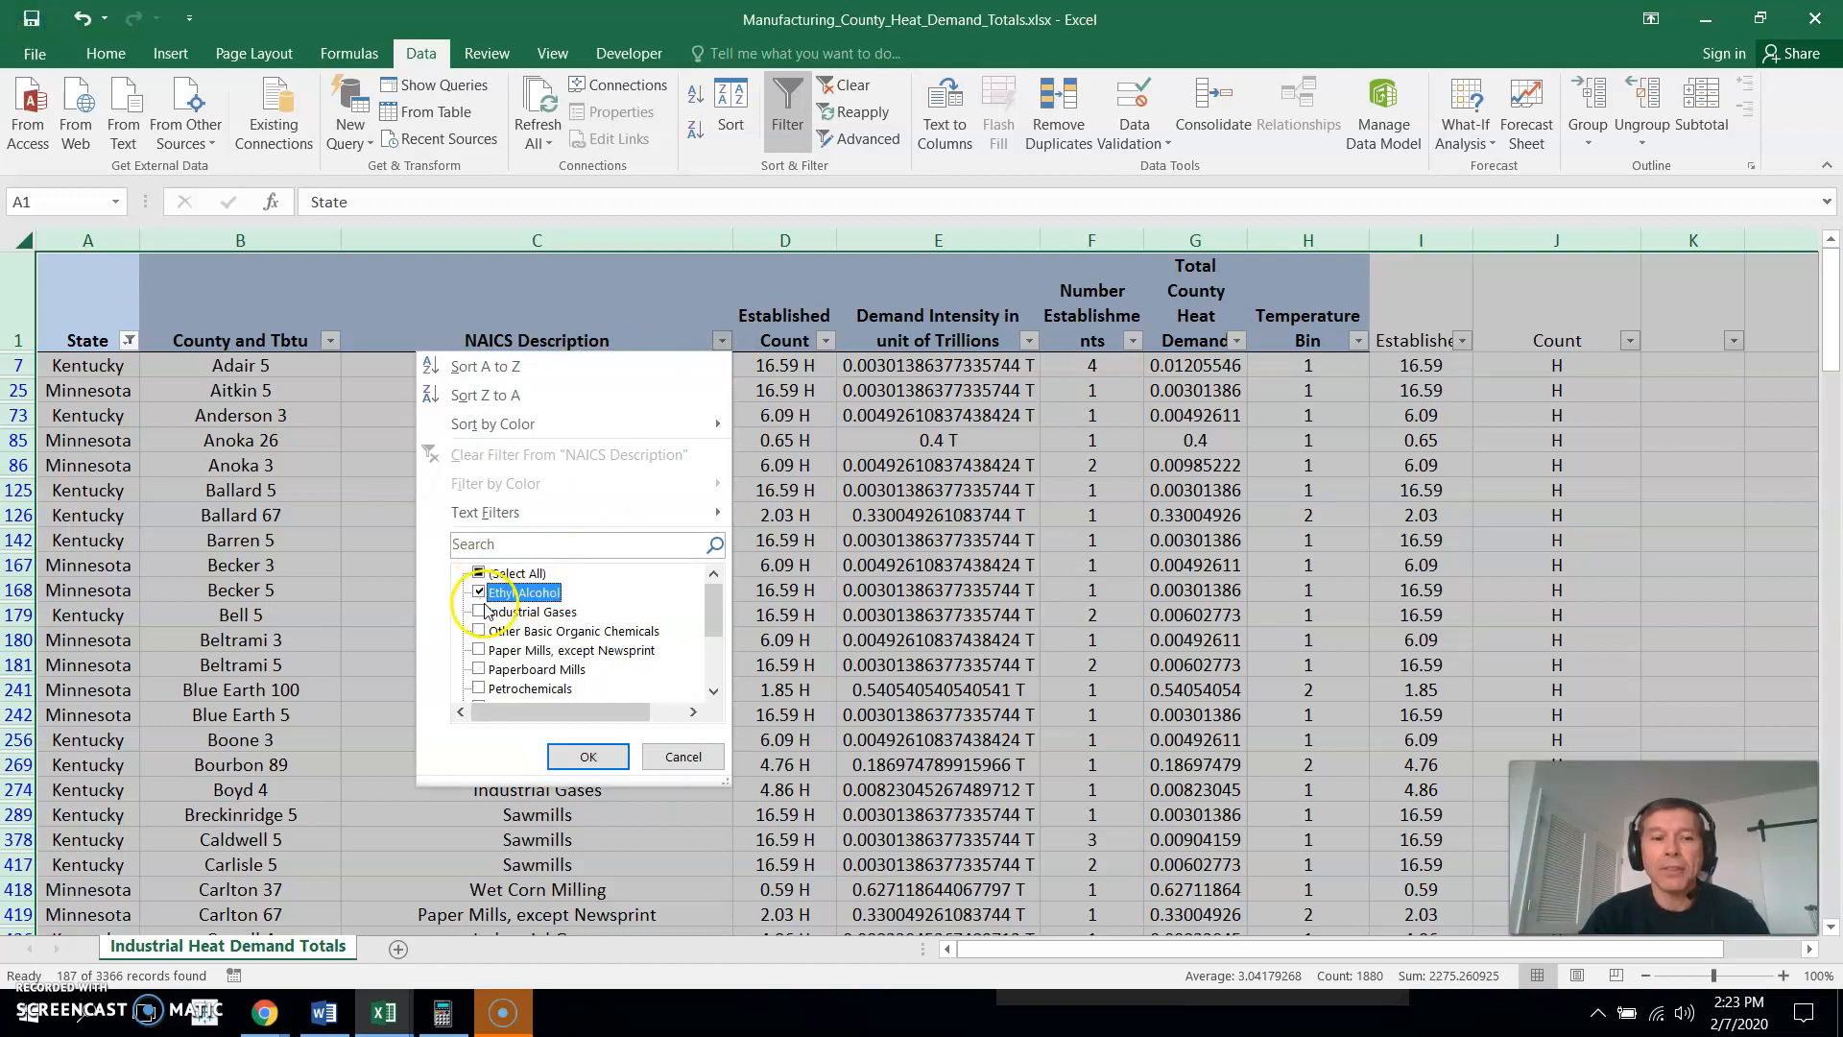
click(481, 611)
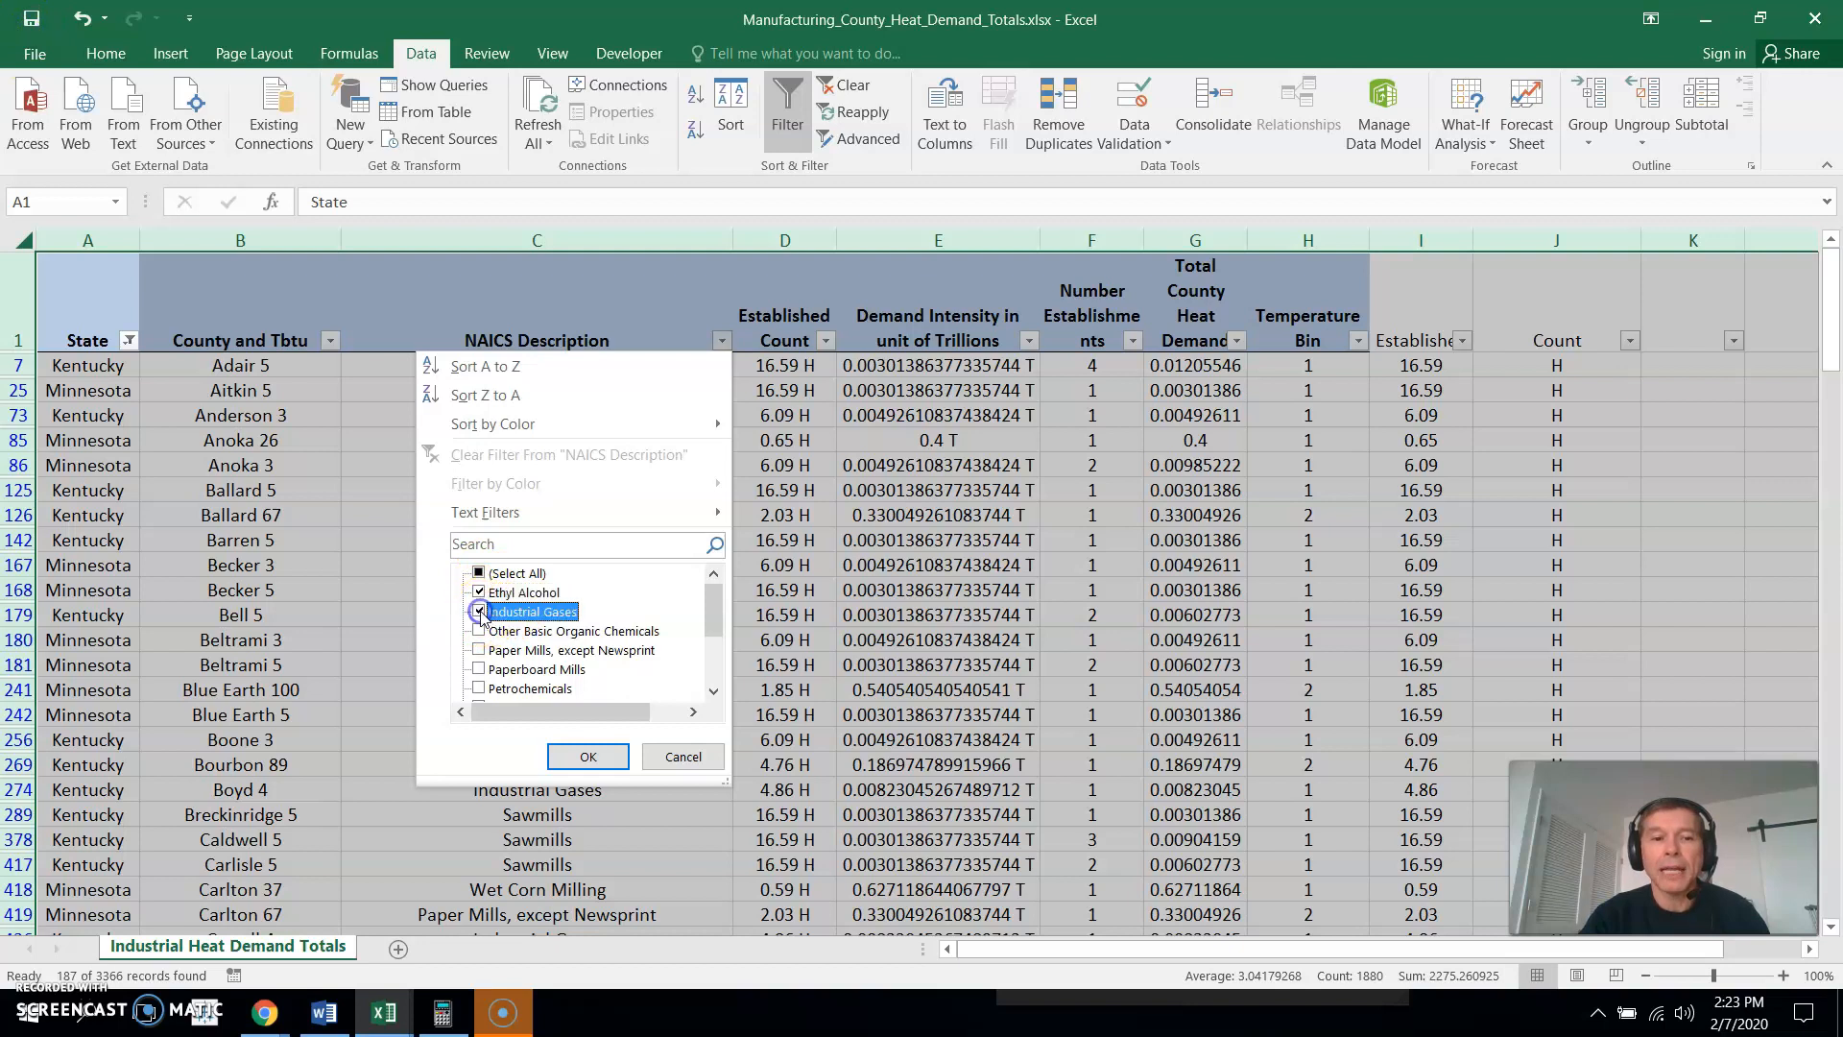
click(587, 755)
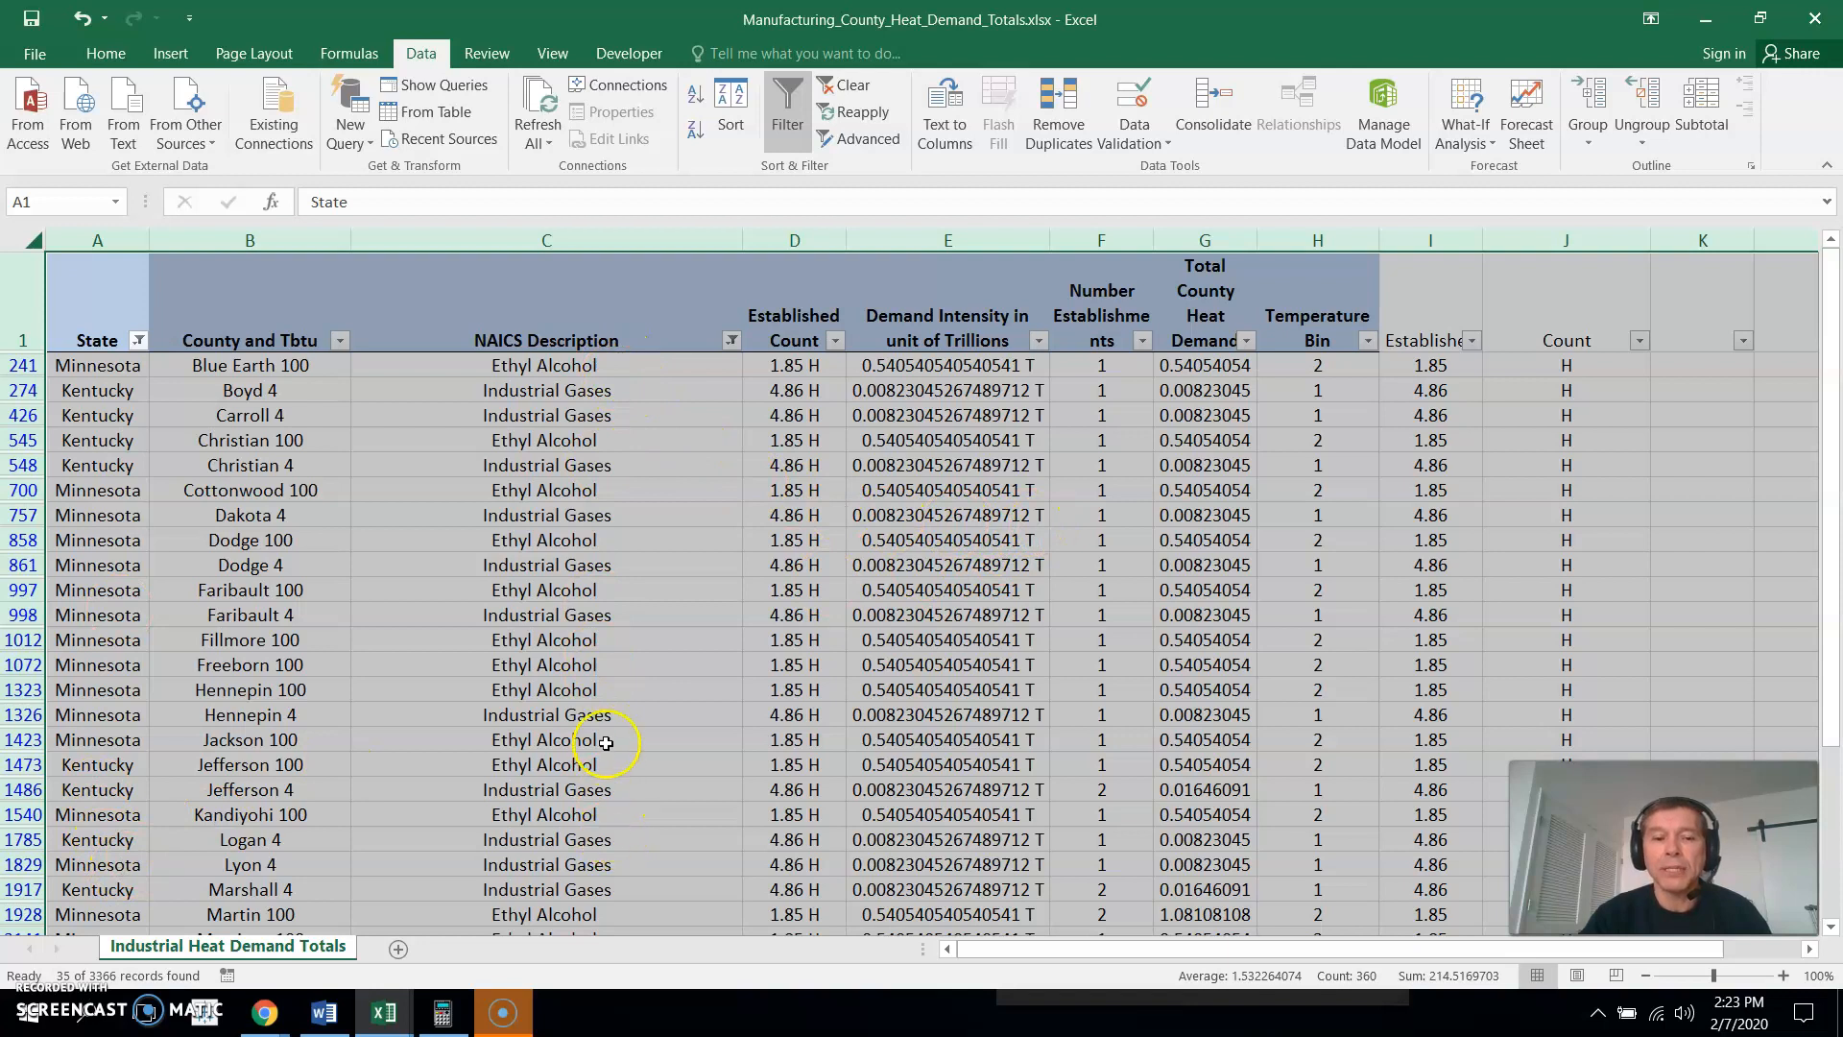
- Try the formula =AVERAGE(I241:I274) in cell K426 on the filtered rows and delete it again
click(1777, 420)
drag(1832, 370, 1818, 309)
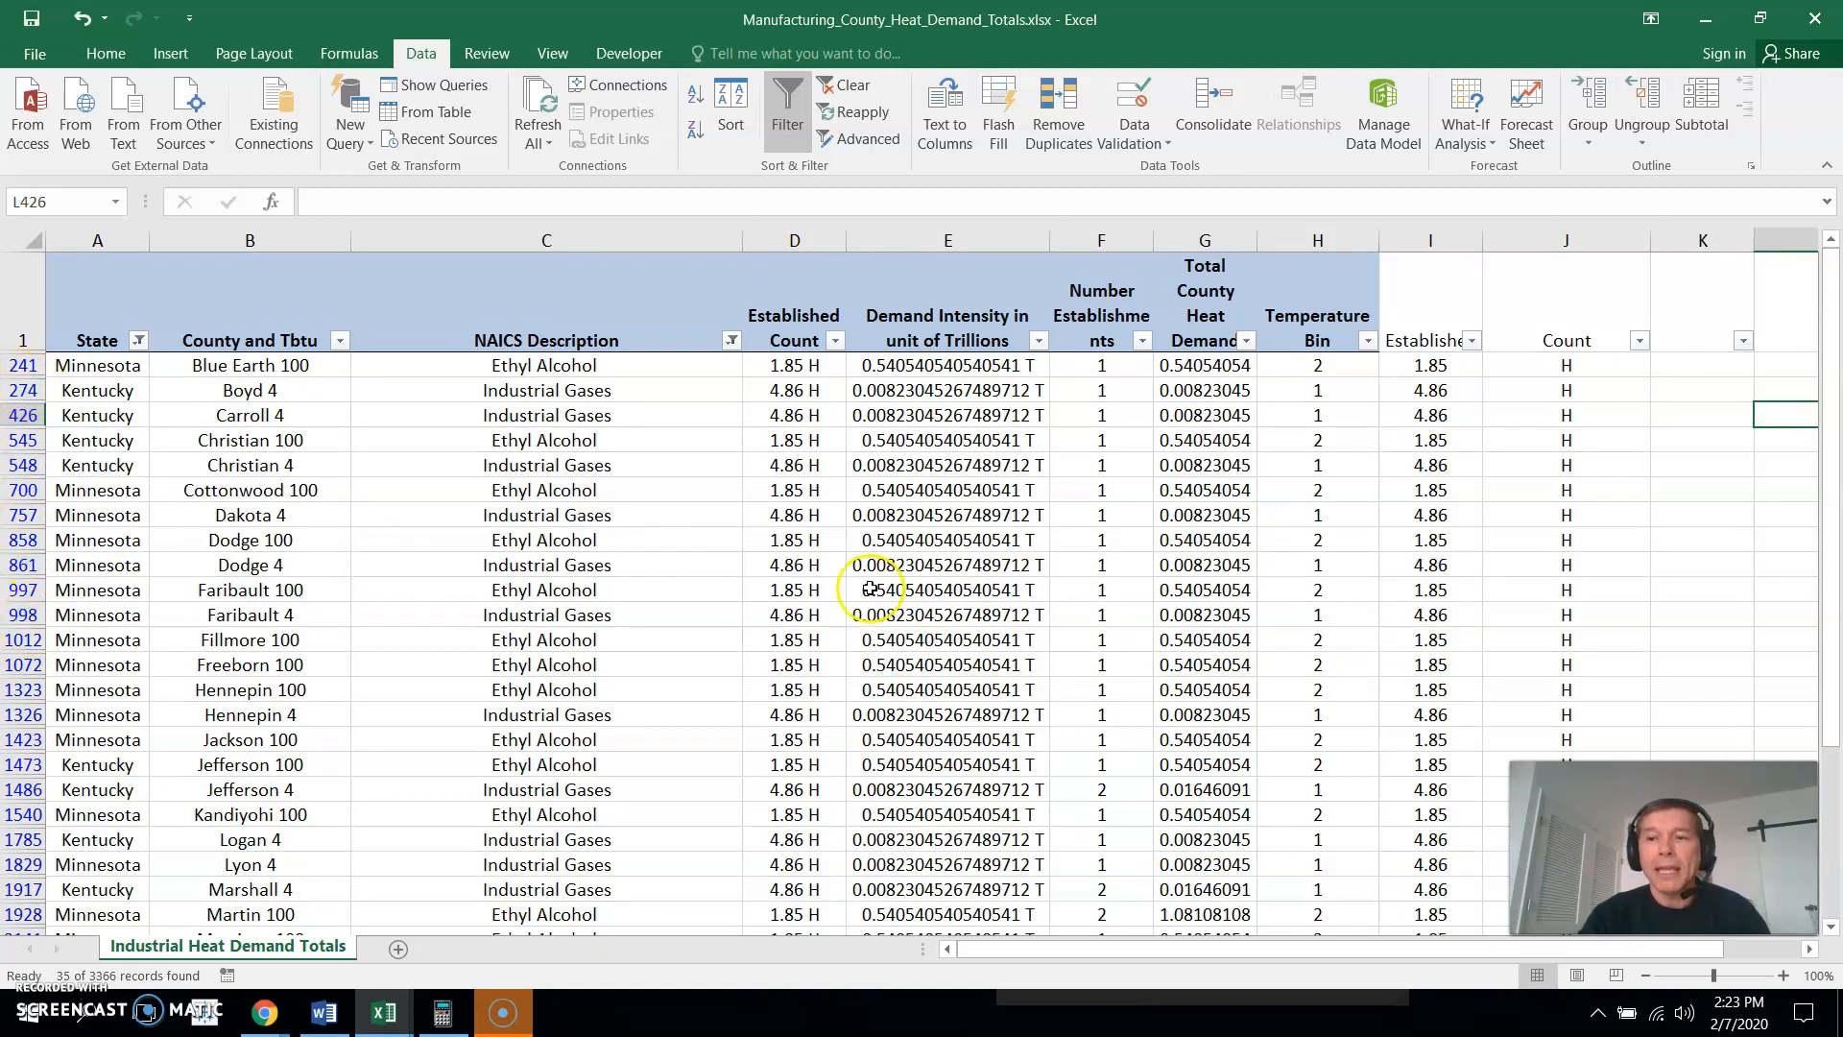
click(1704, 421)
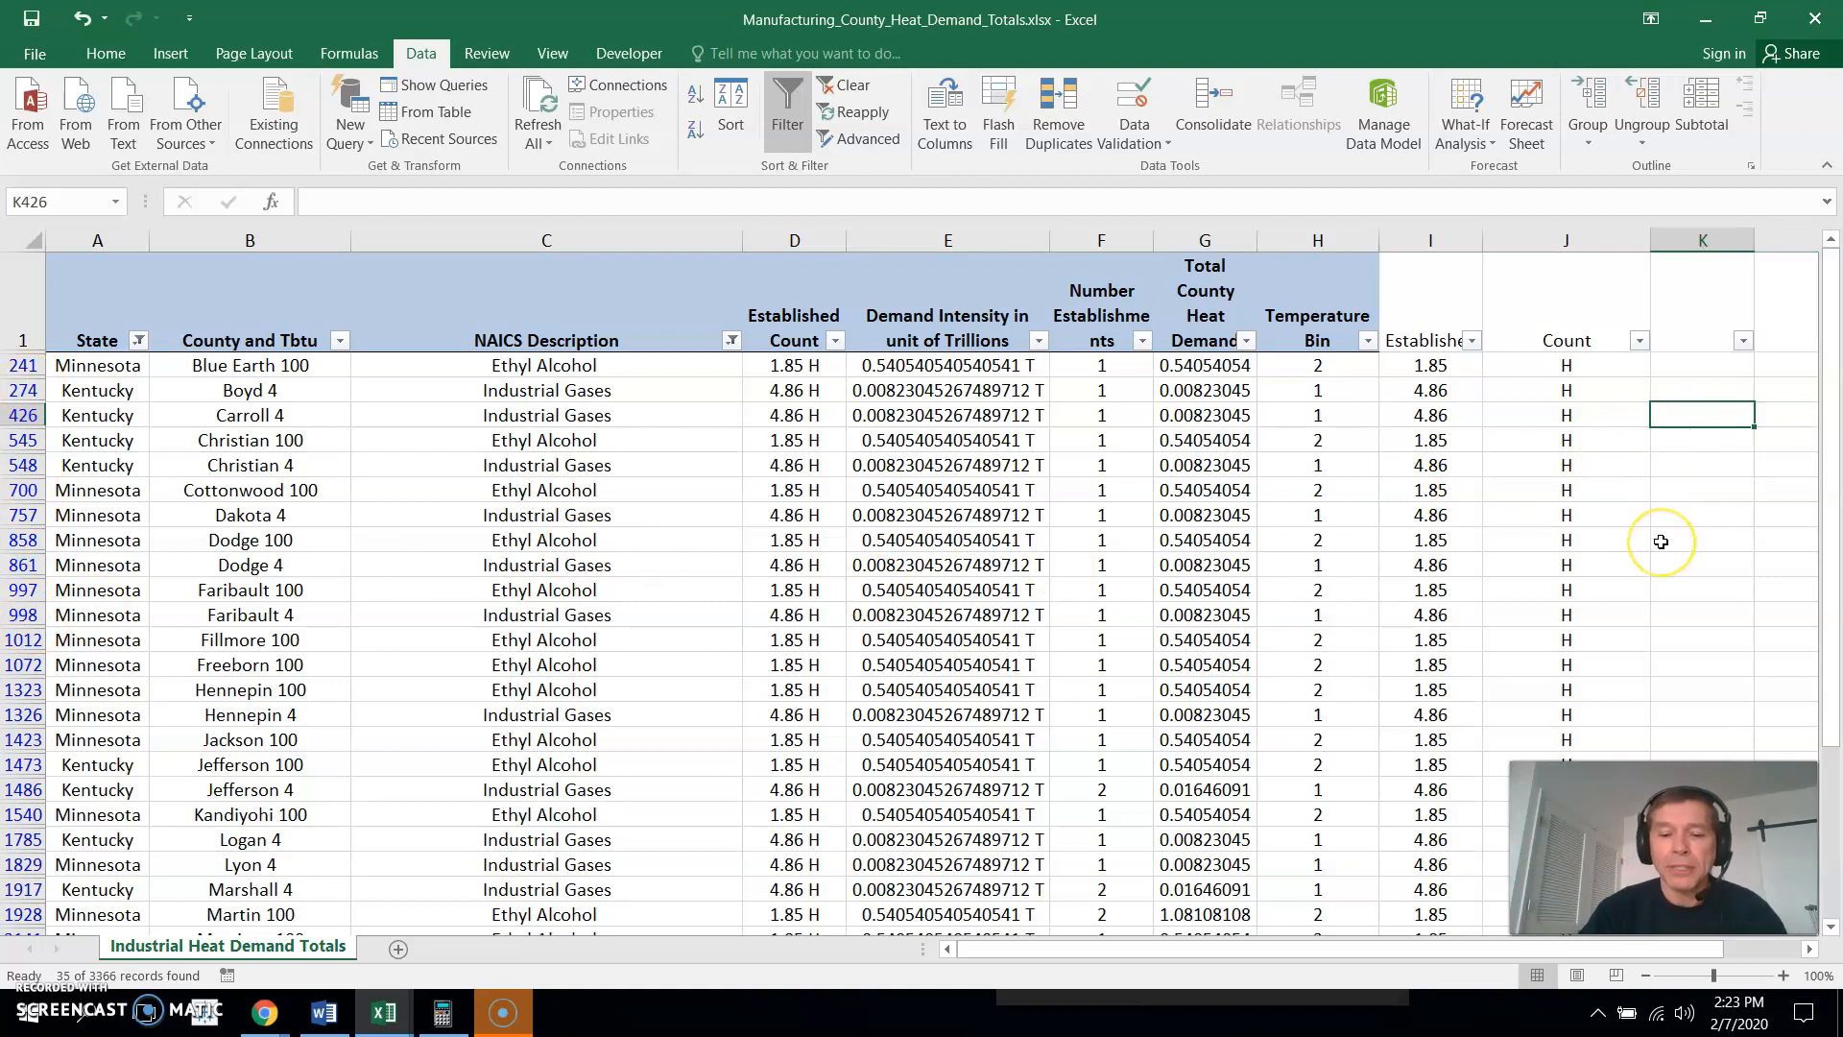
text(=aver)
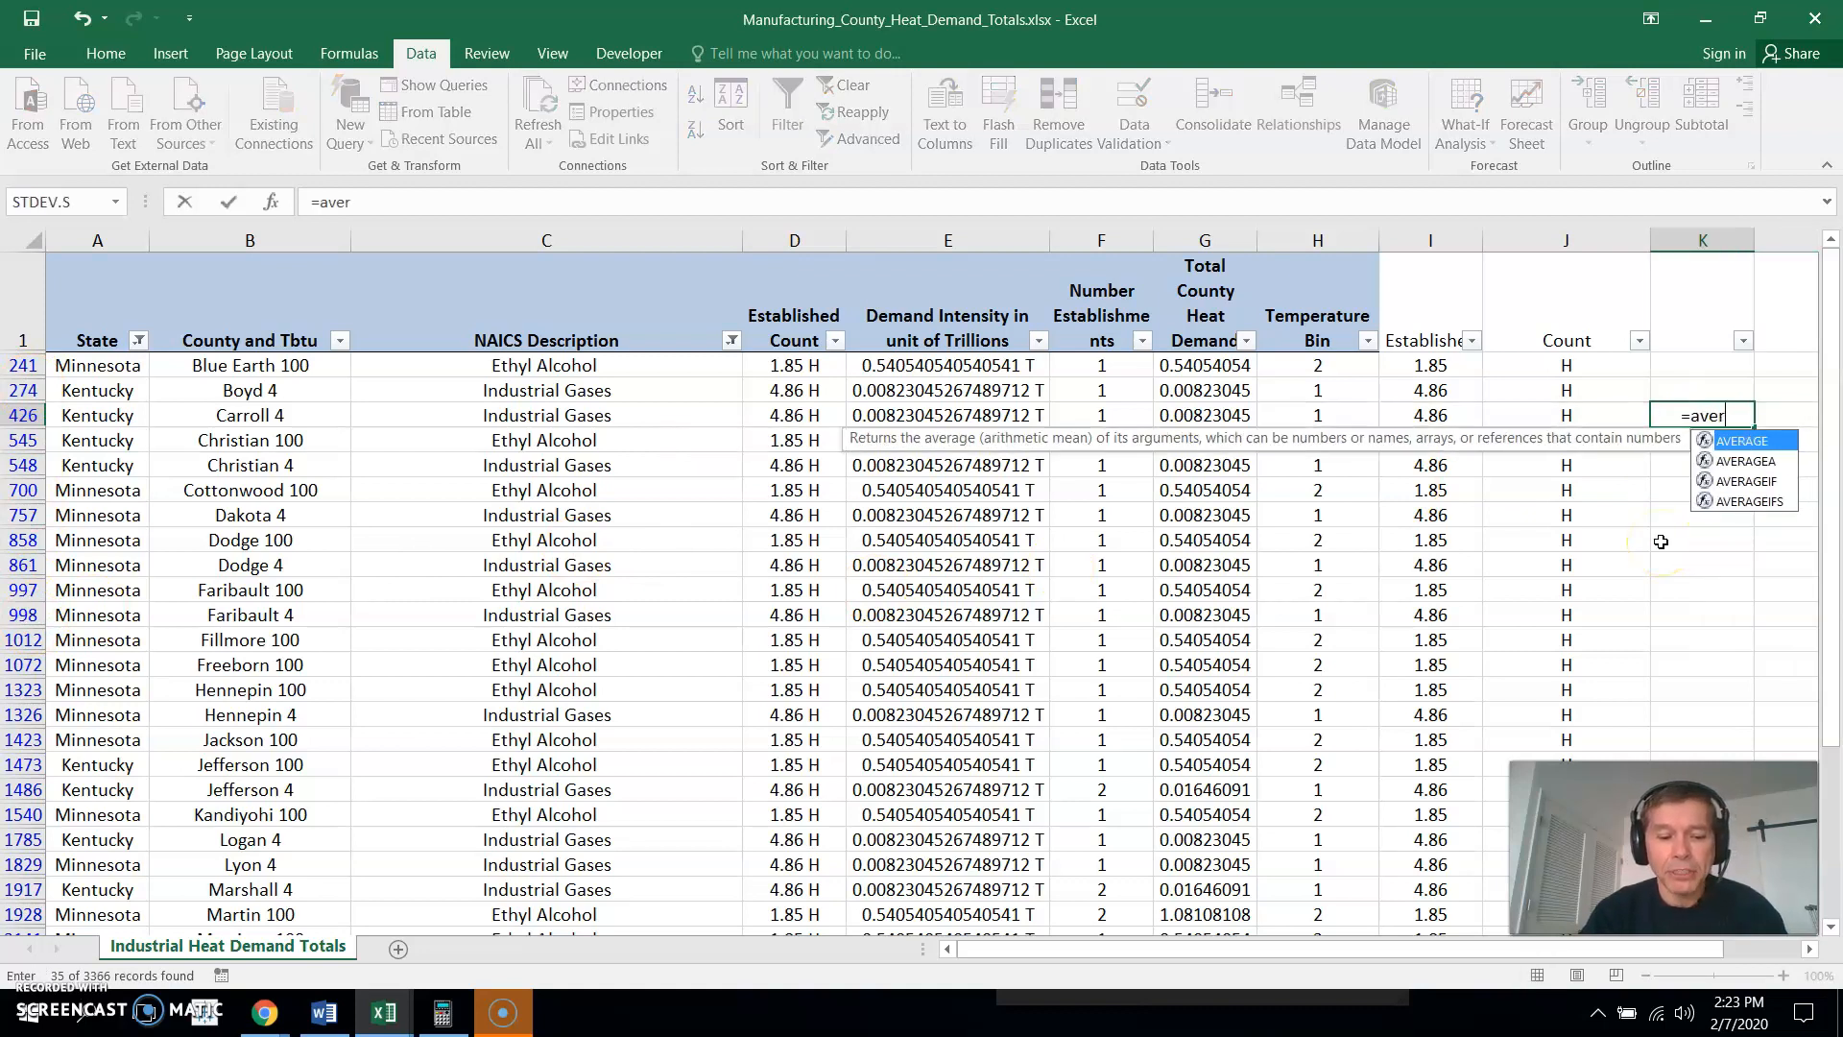
text(age)
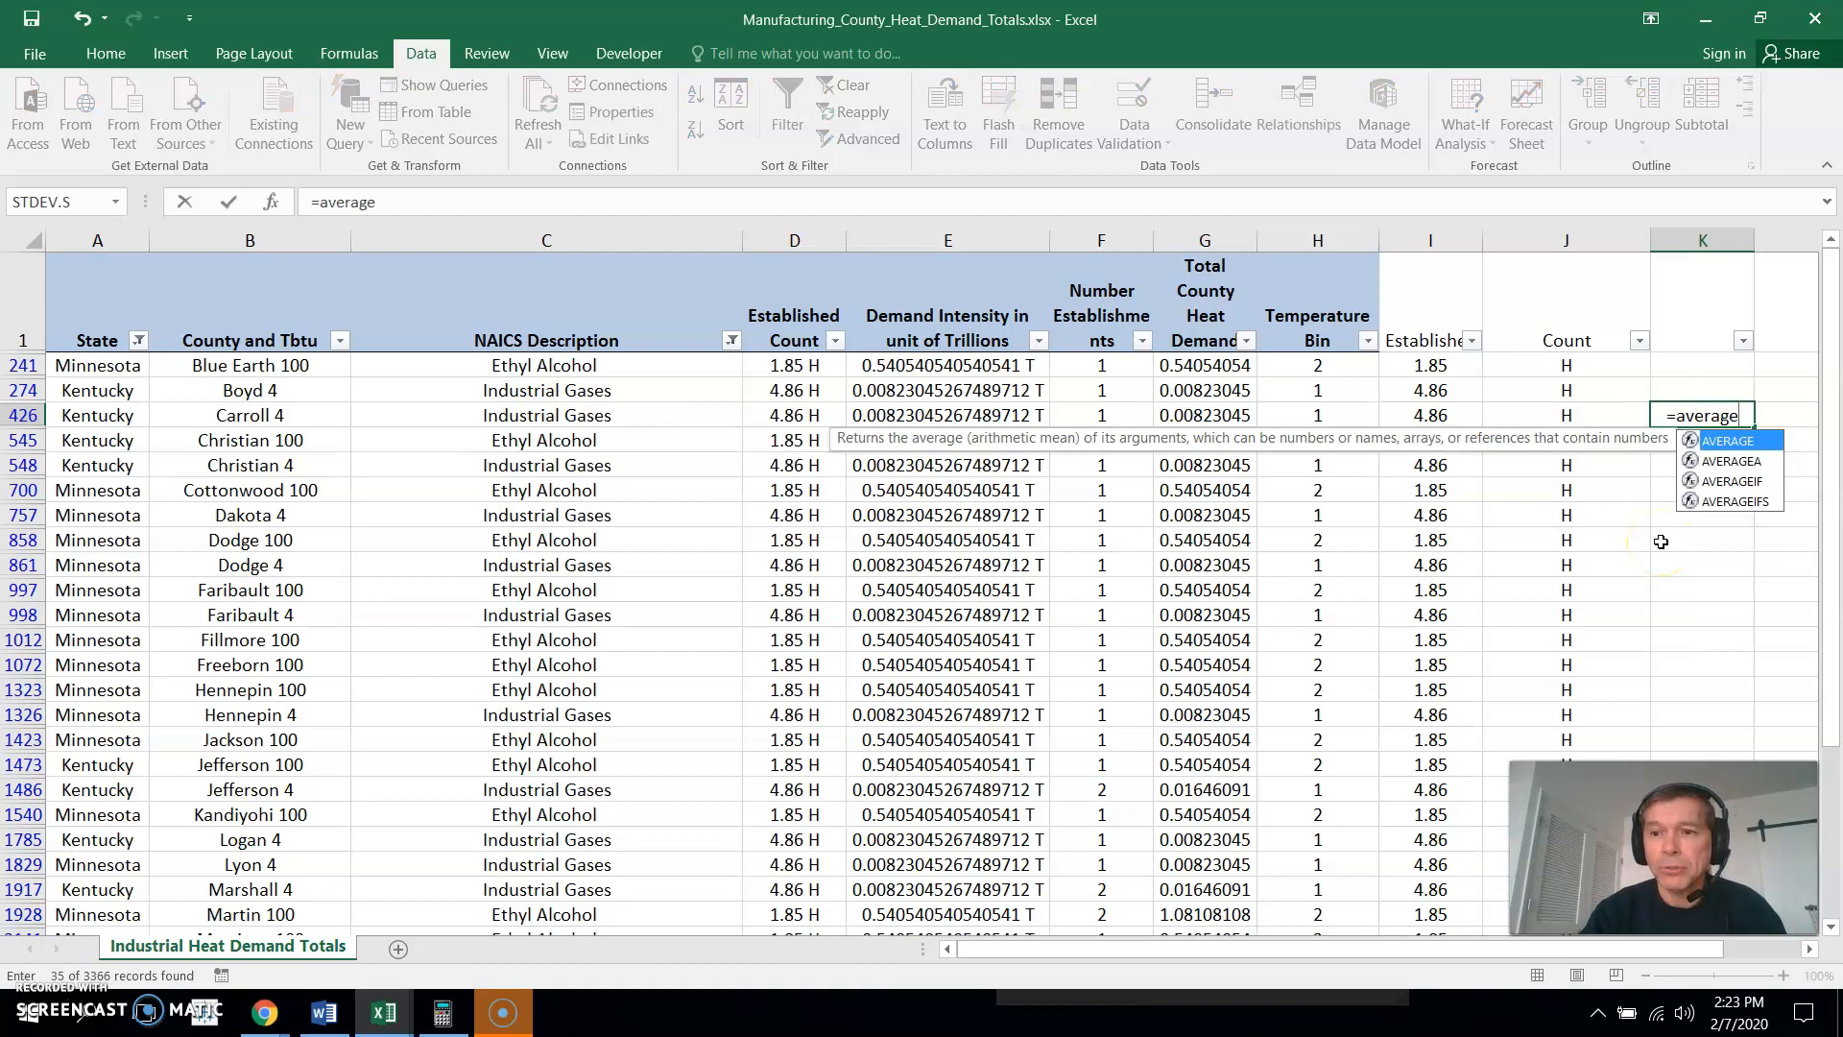
text(()
drag(1444, 366, 1456, 394)
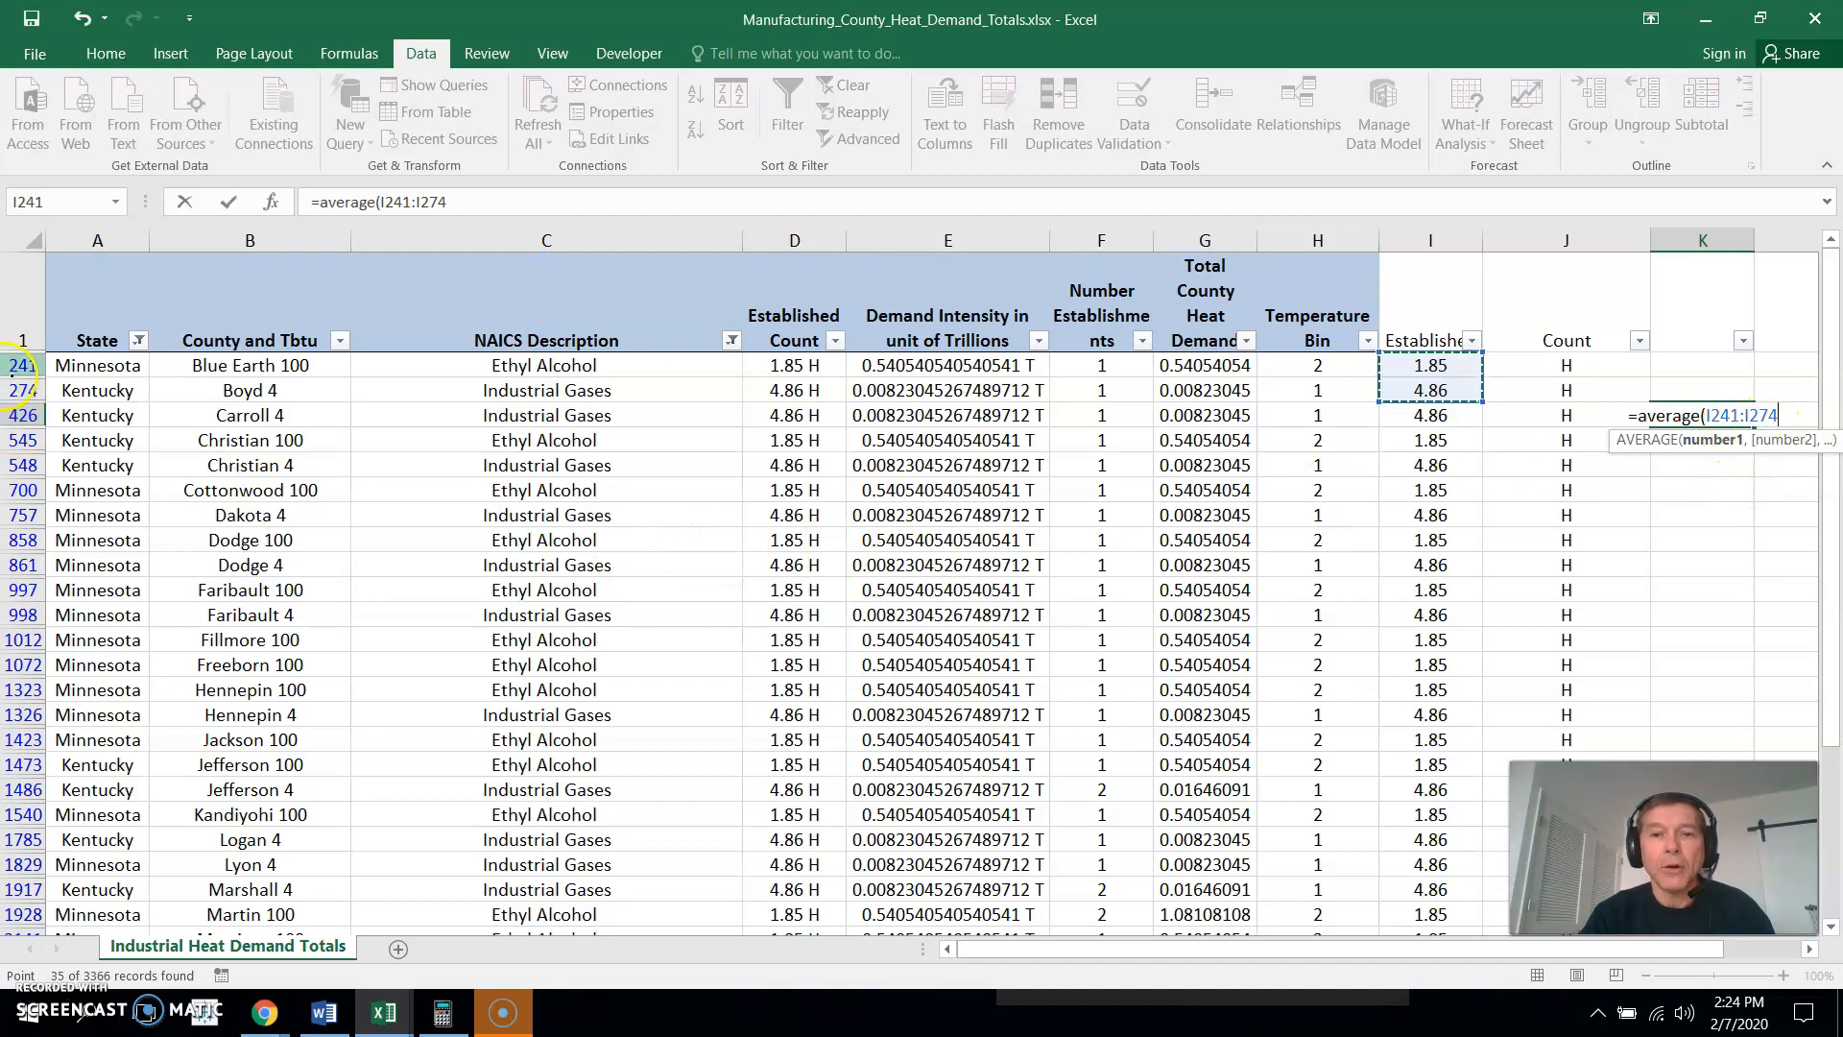
text())
key(Return)
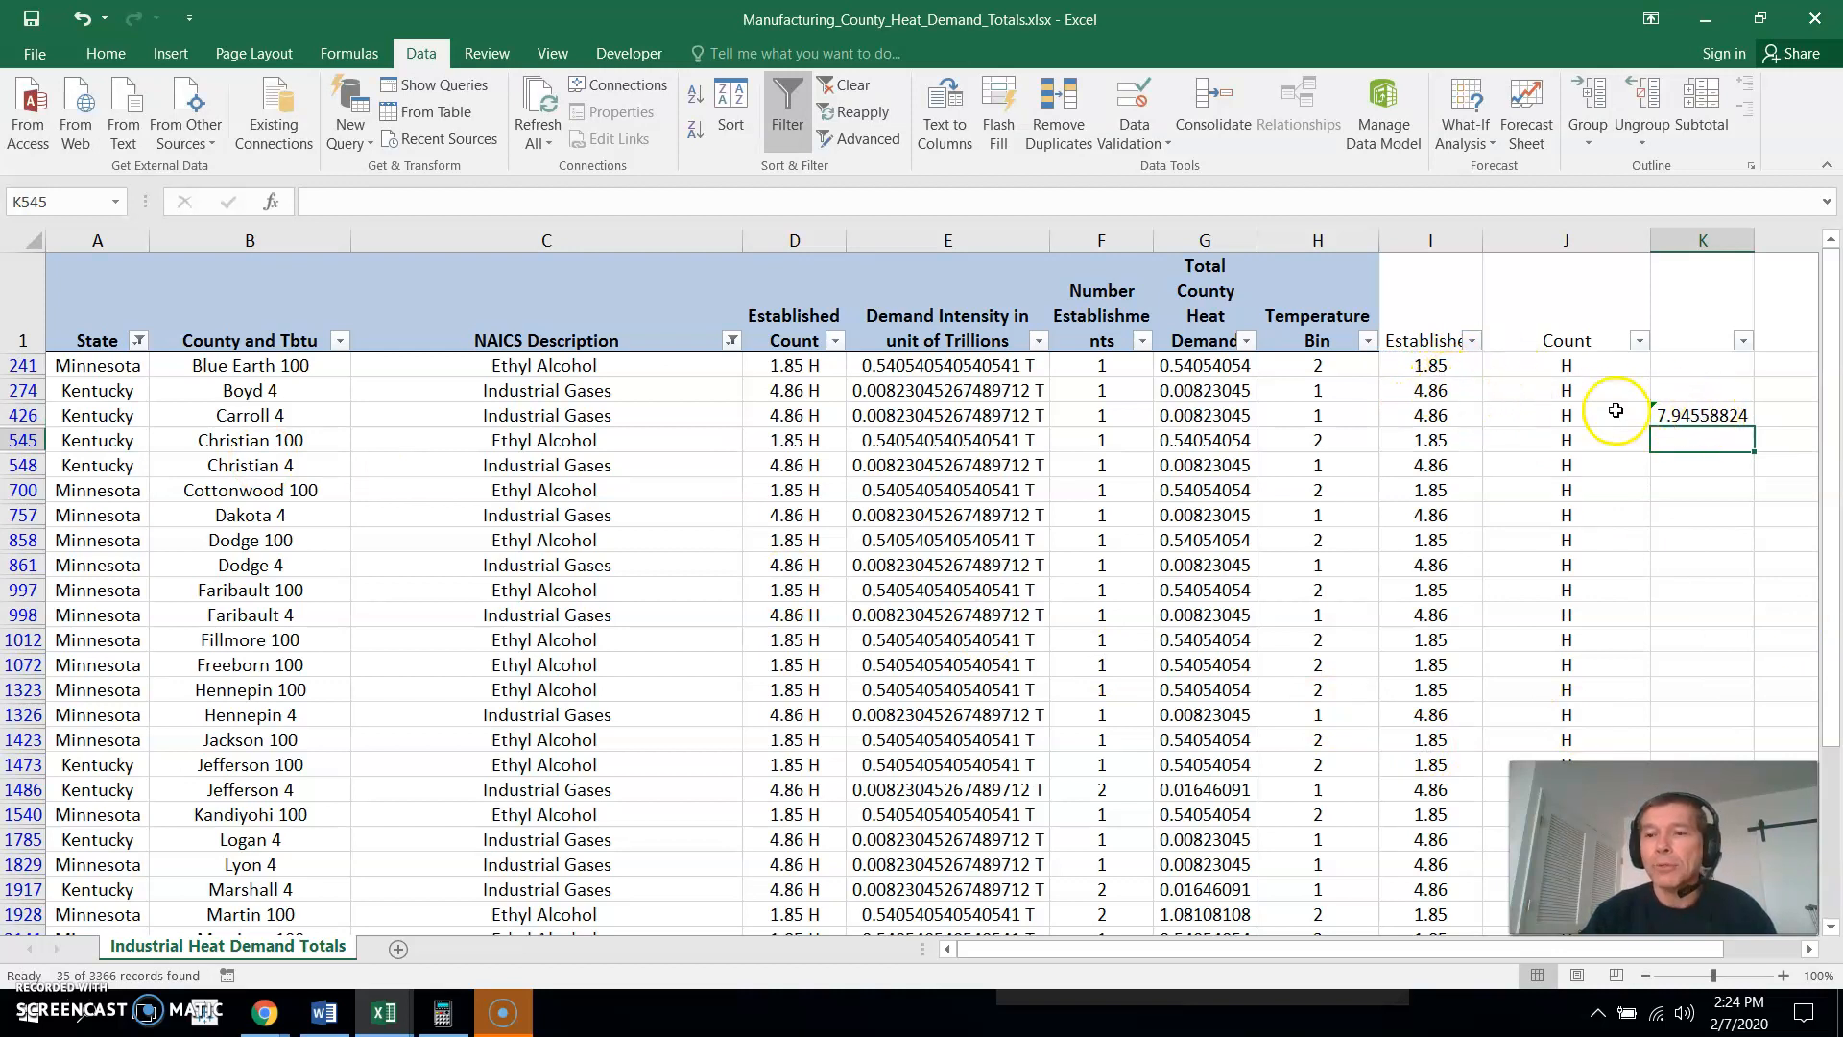
click(1691, 416)
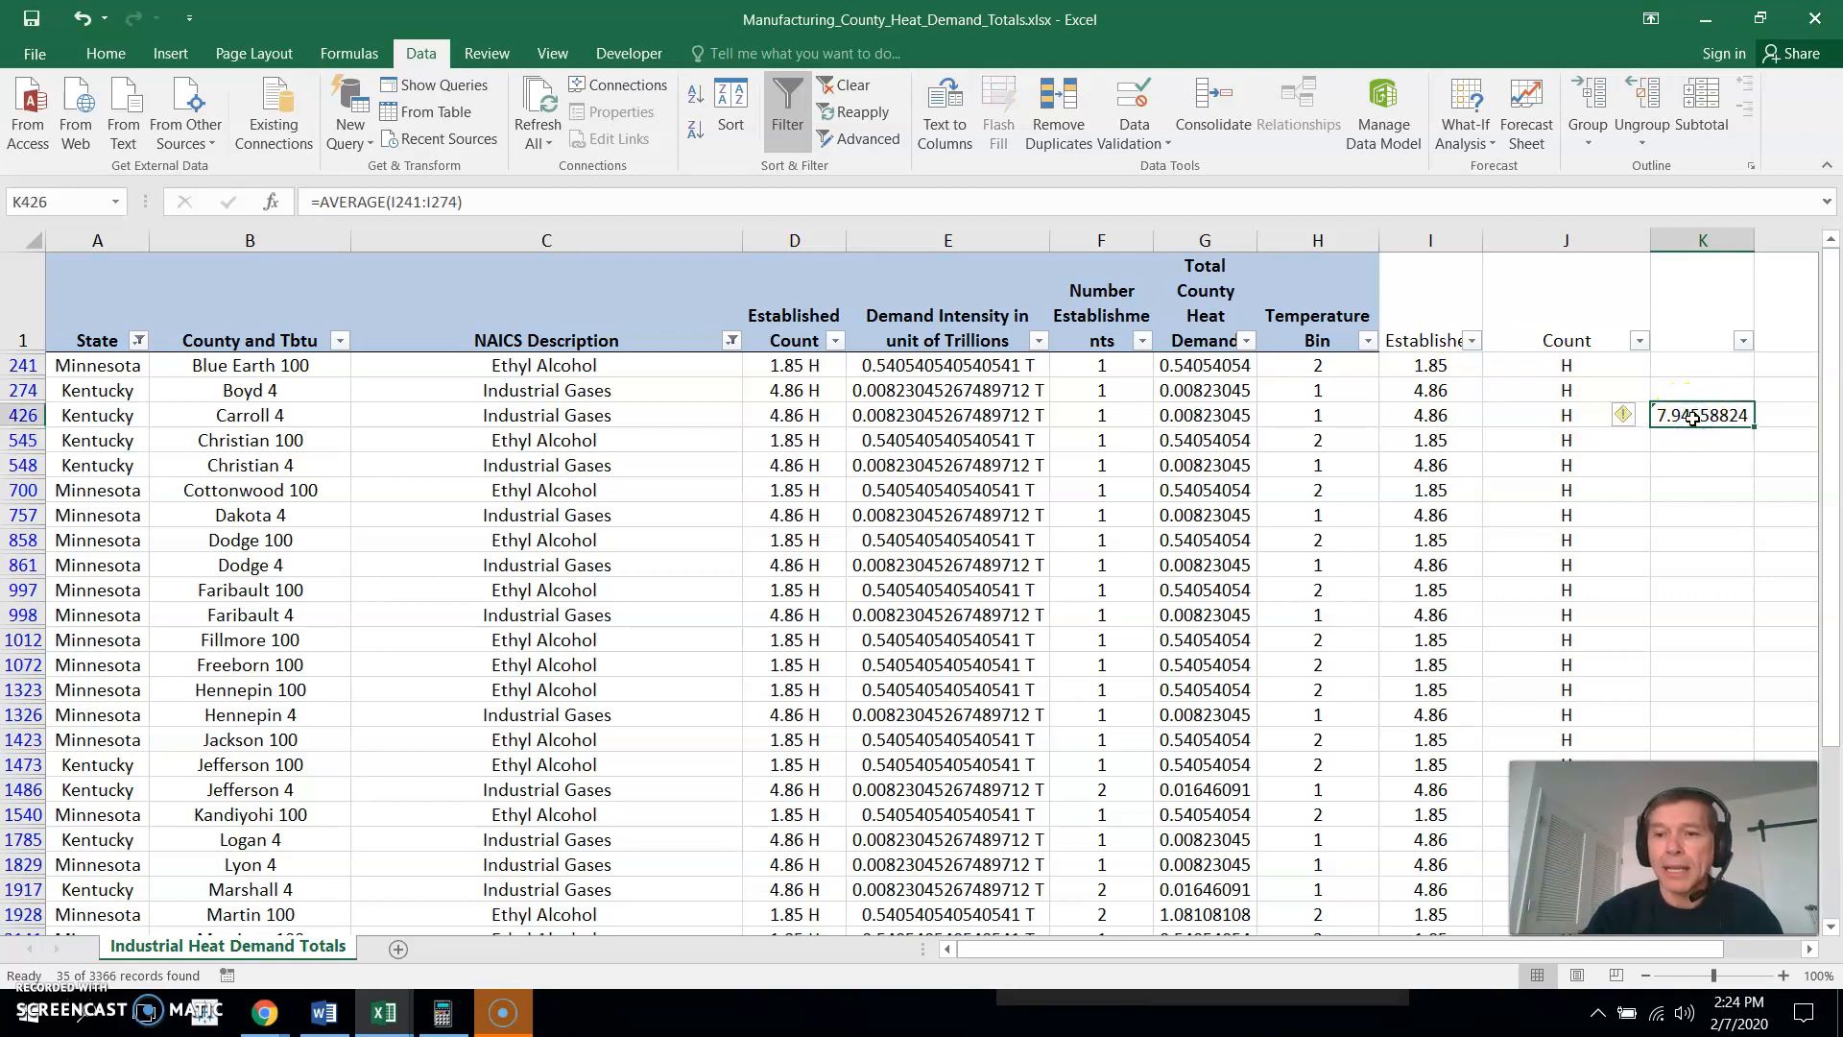
key(Delete)
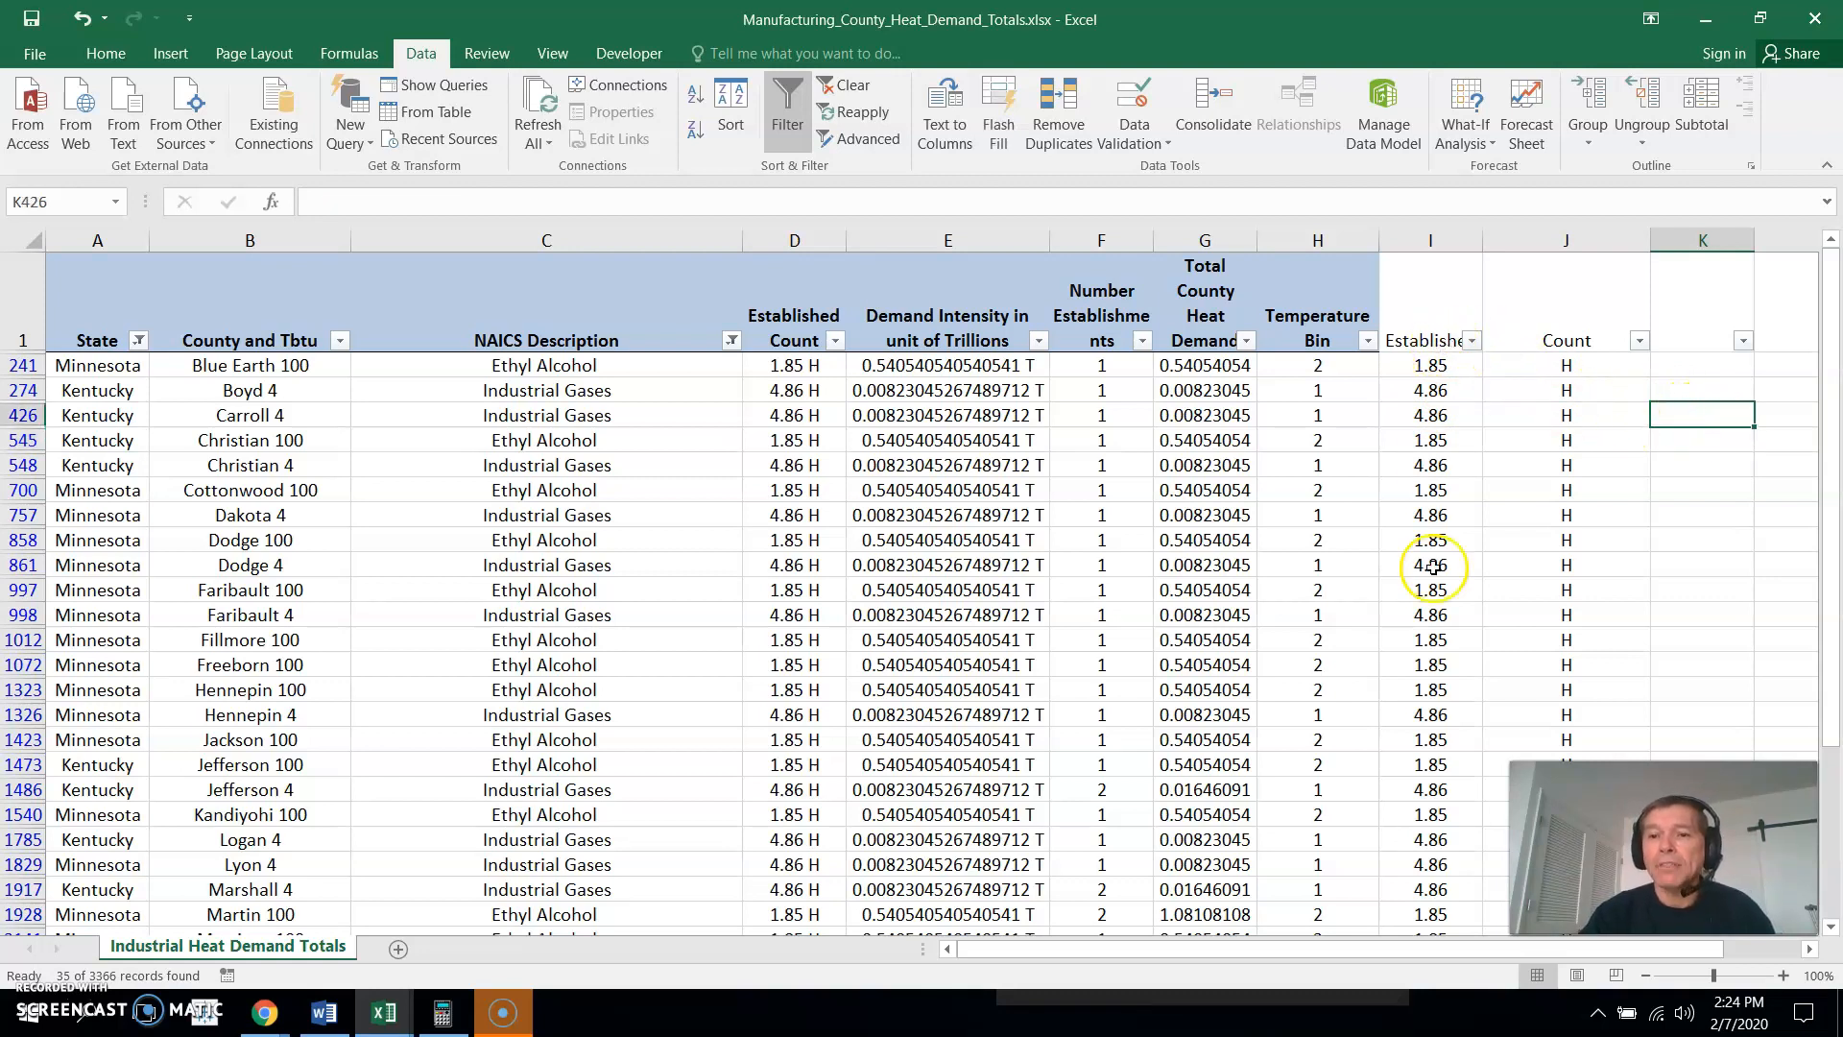
- Copy the filtered Established values in column I, from row 241 through row 3344
drag(1835, 375, 1827, 312)
drag(1448, 366, 1433, 950)
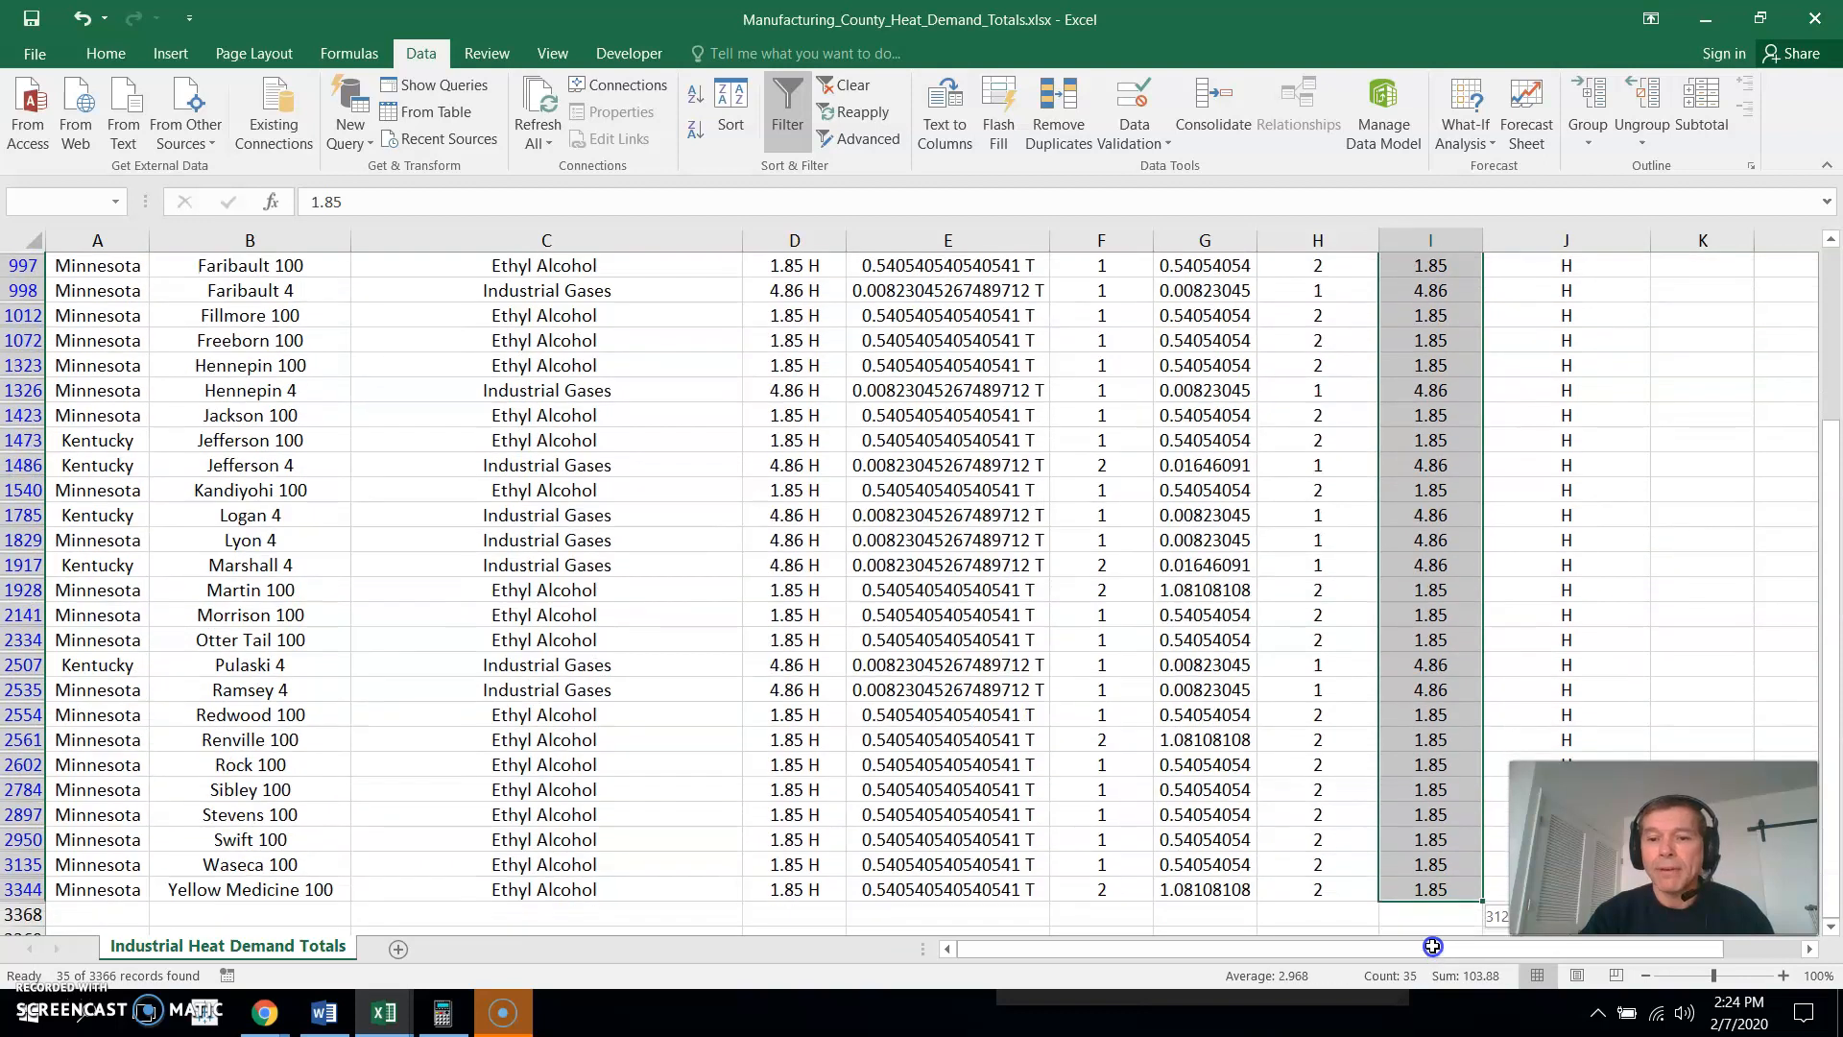
drag(1433, 843, 1443, 880)
key(ctrl+c)
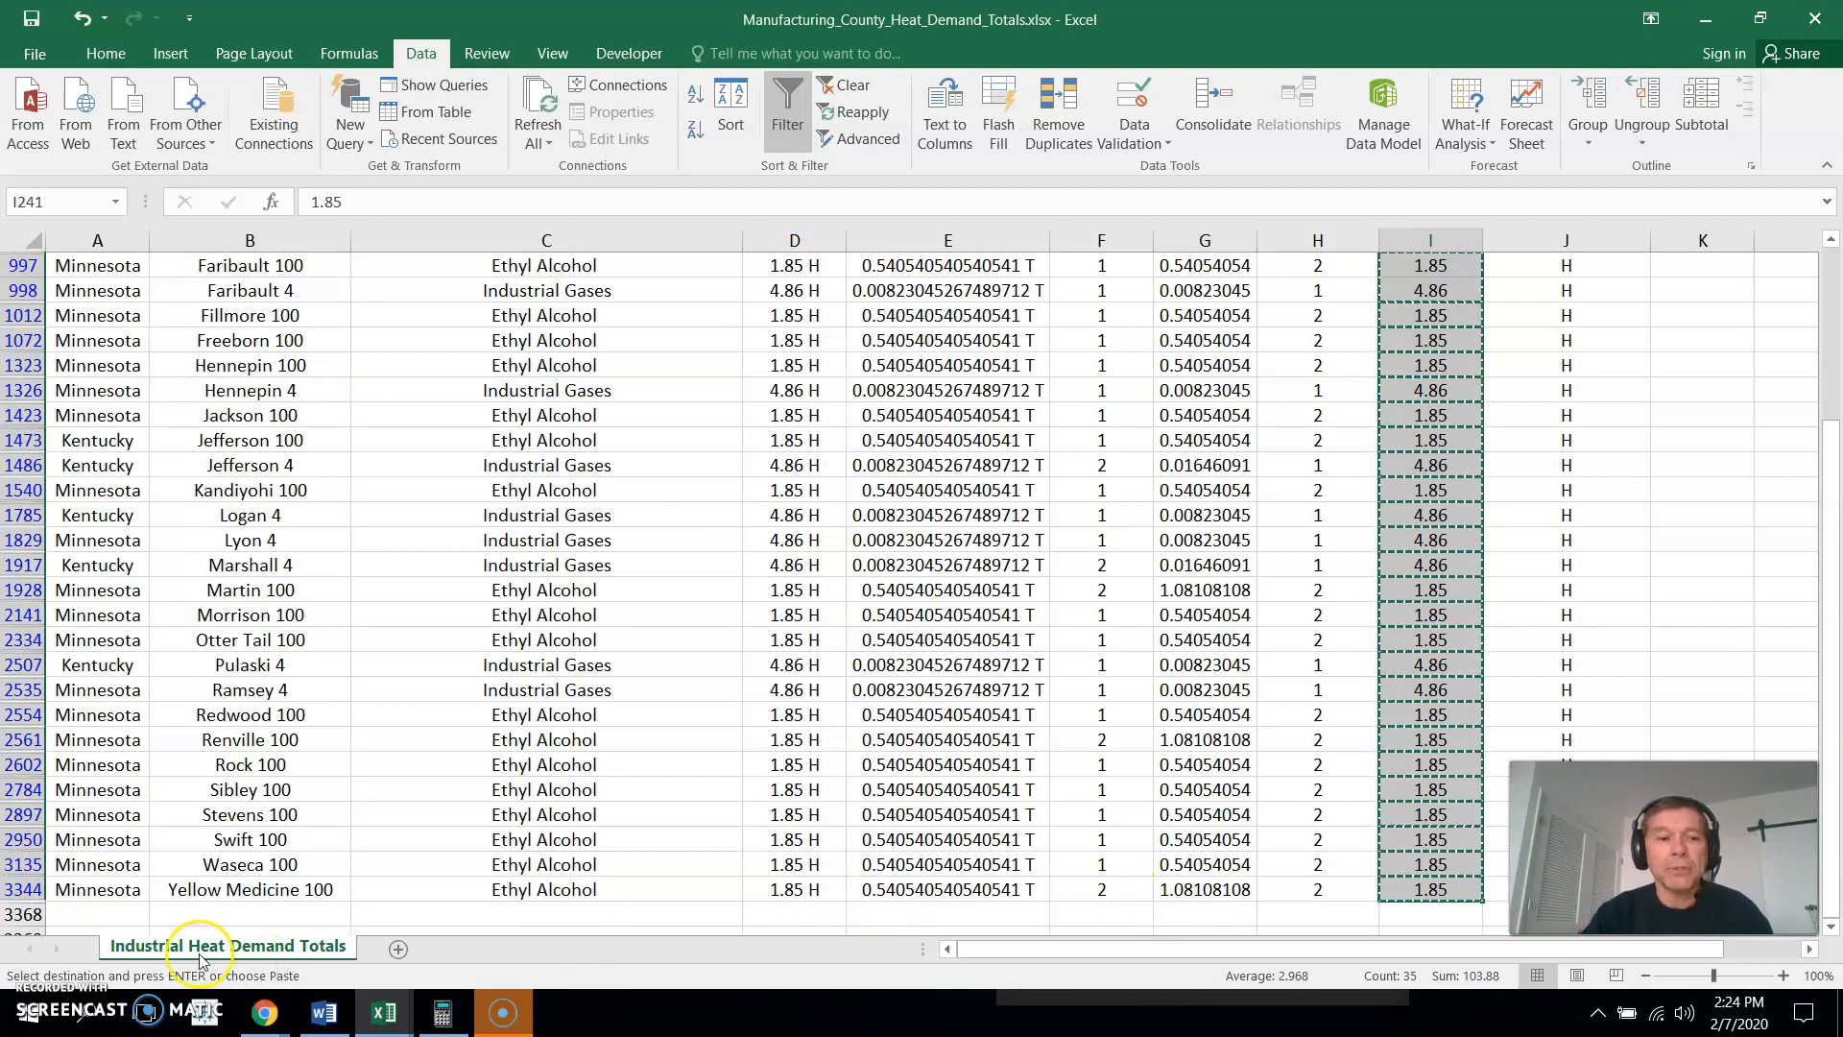
- Add a new worksheet and paste the copied Established numbers into column A from cell A1 as values only
click(400, 951)
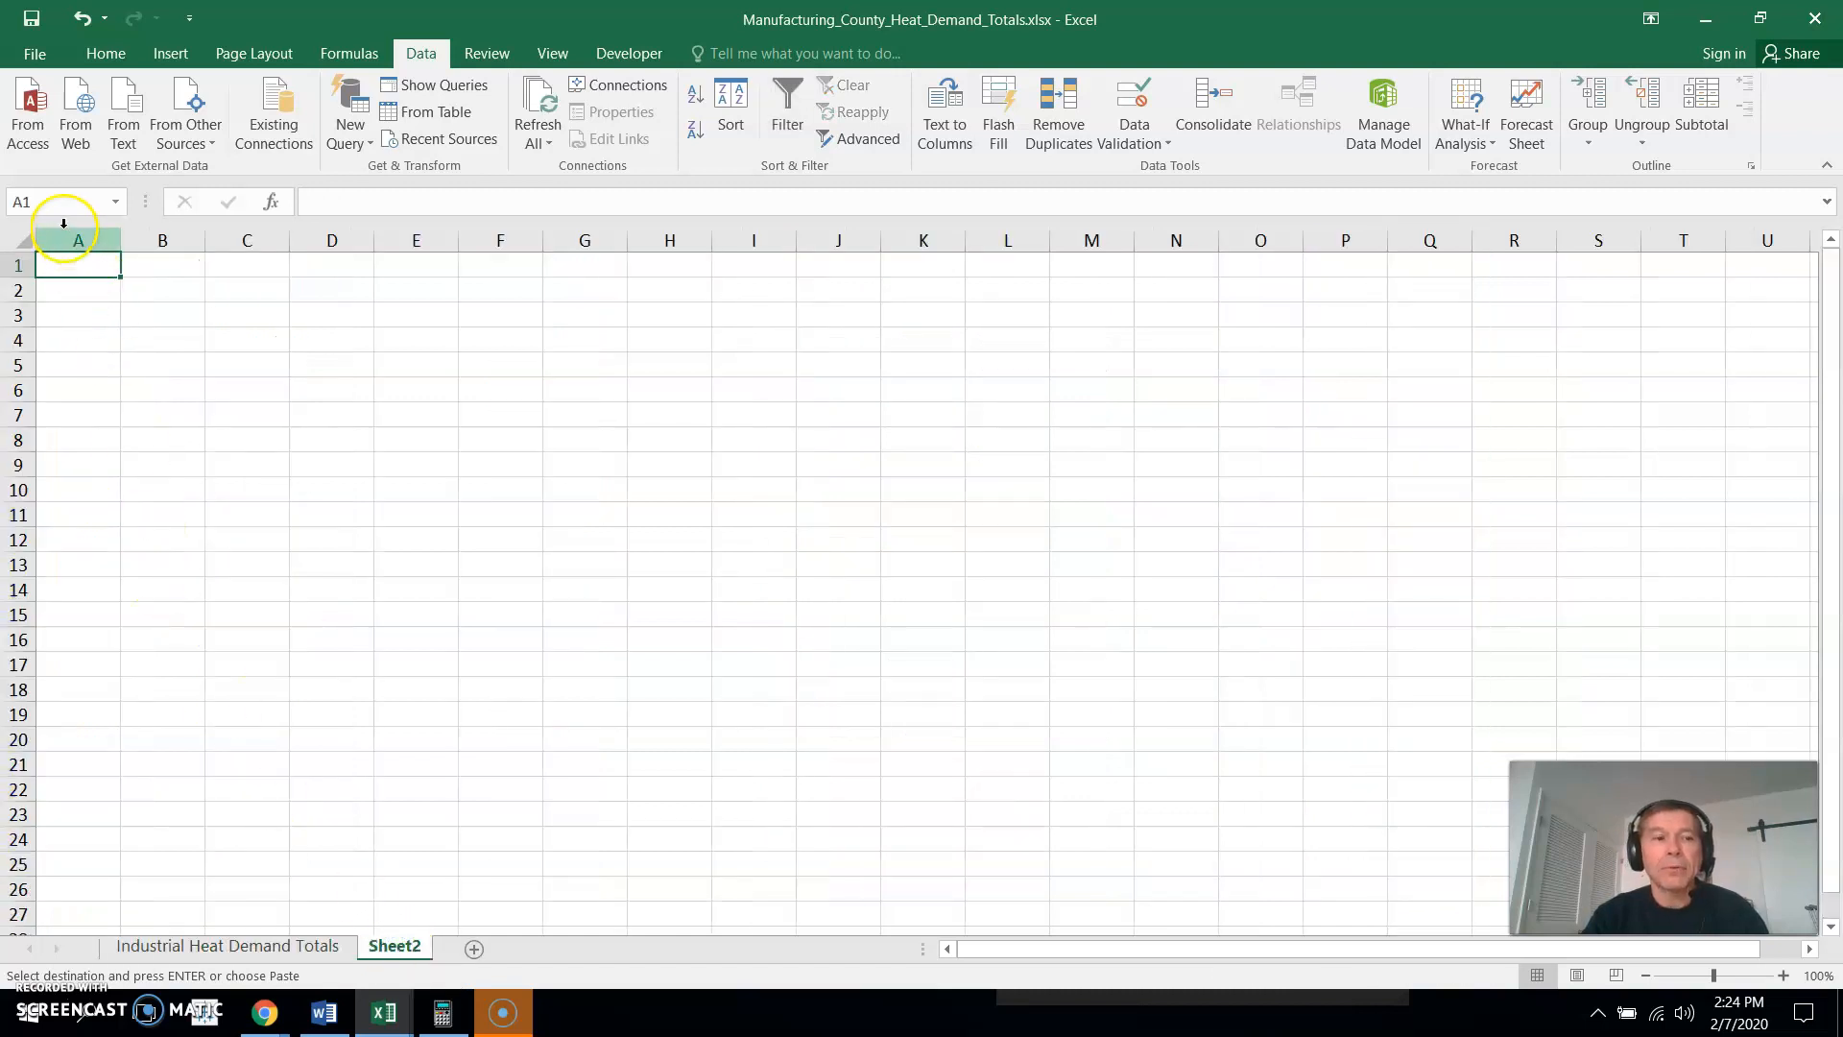
right_click(76, 265)
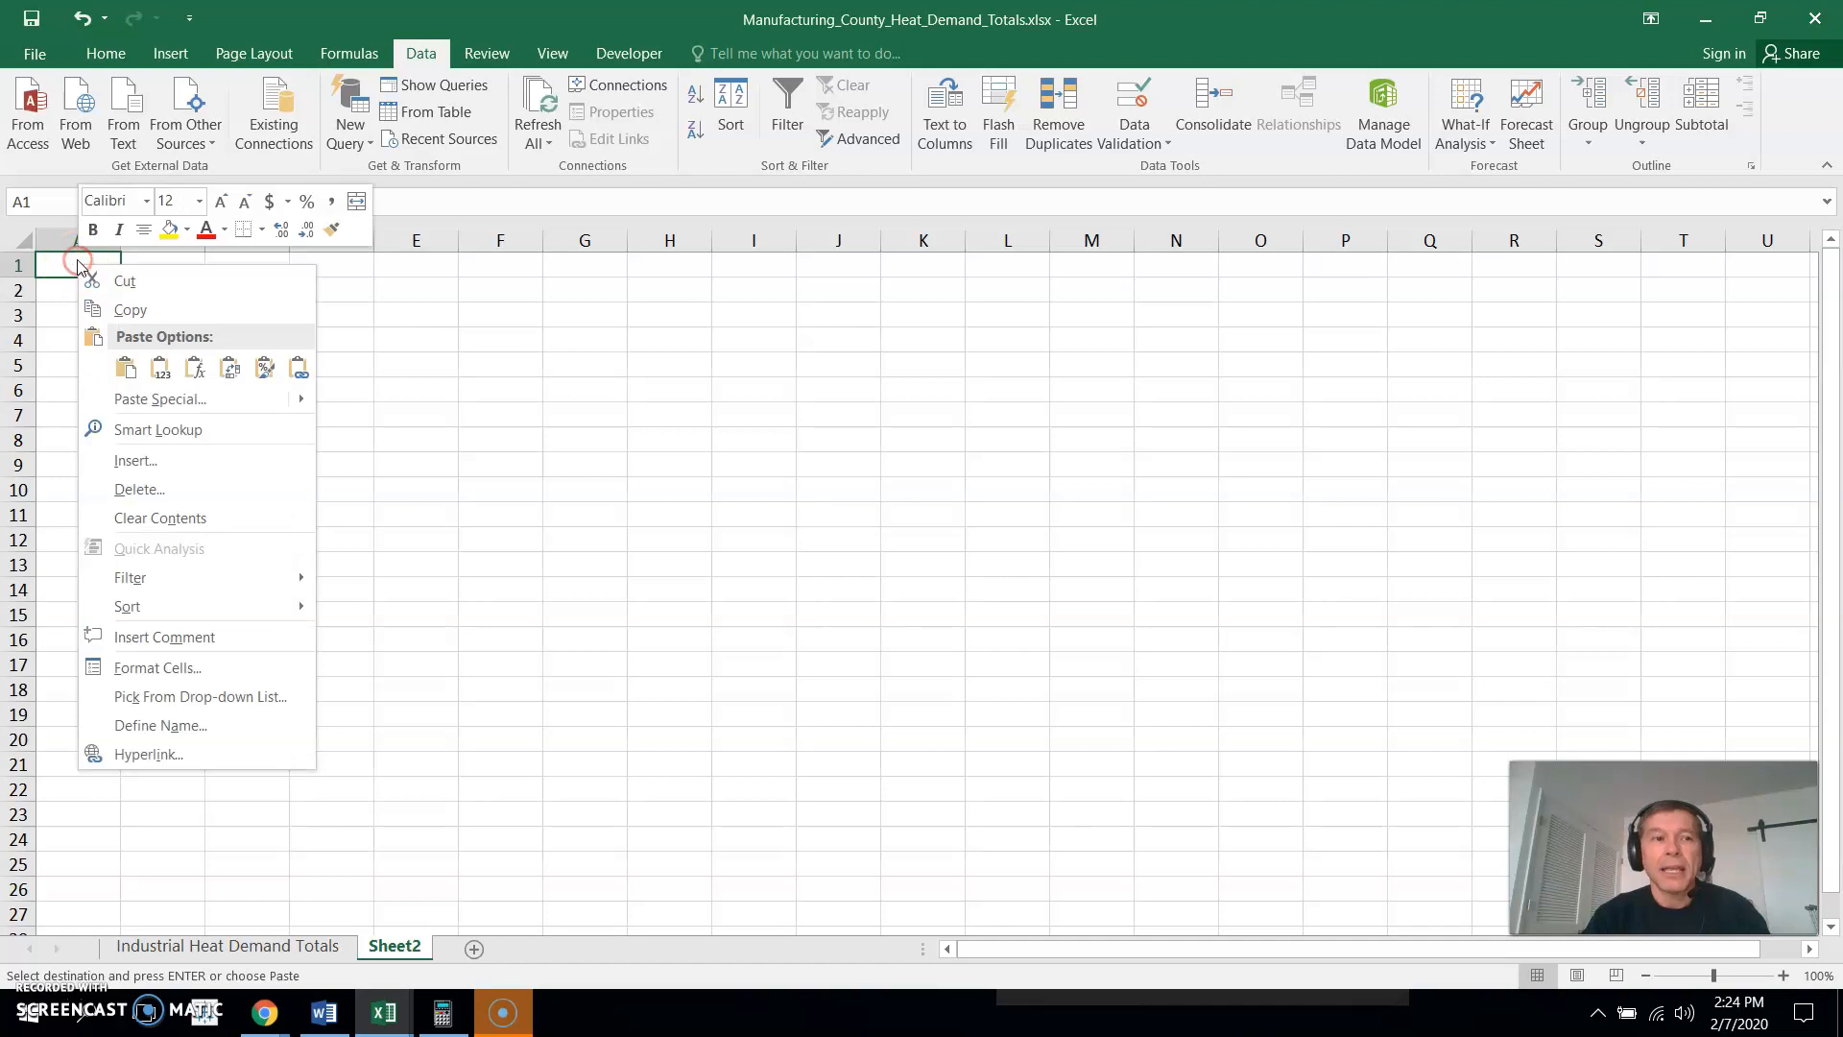
click(160, 367)
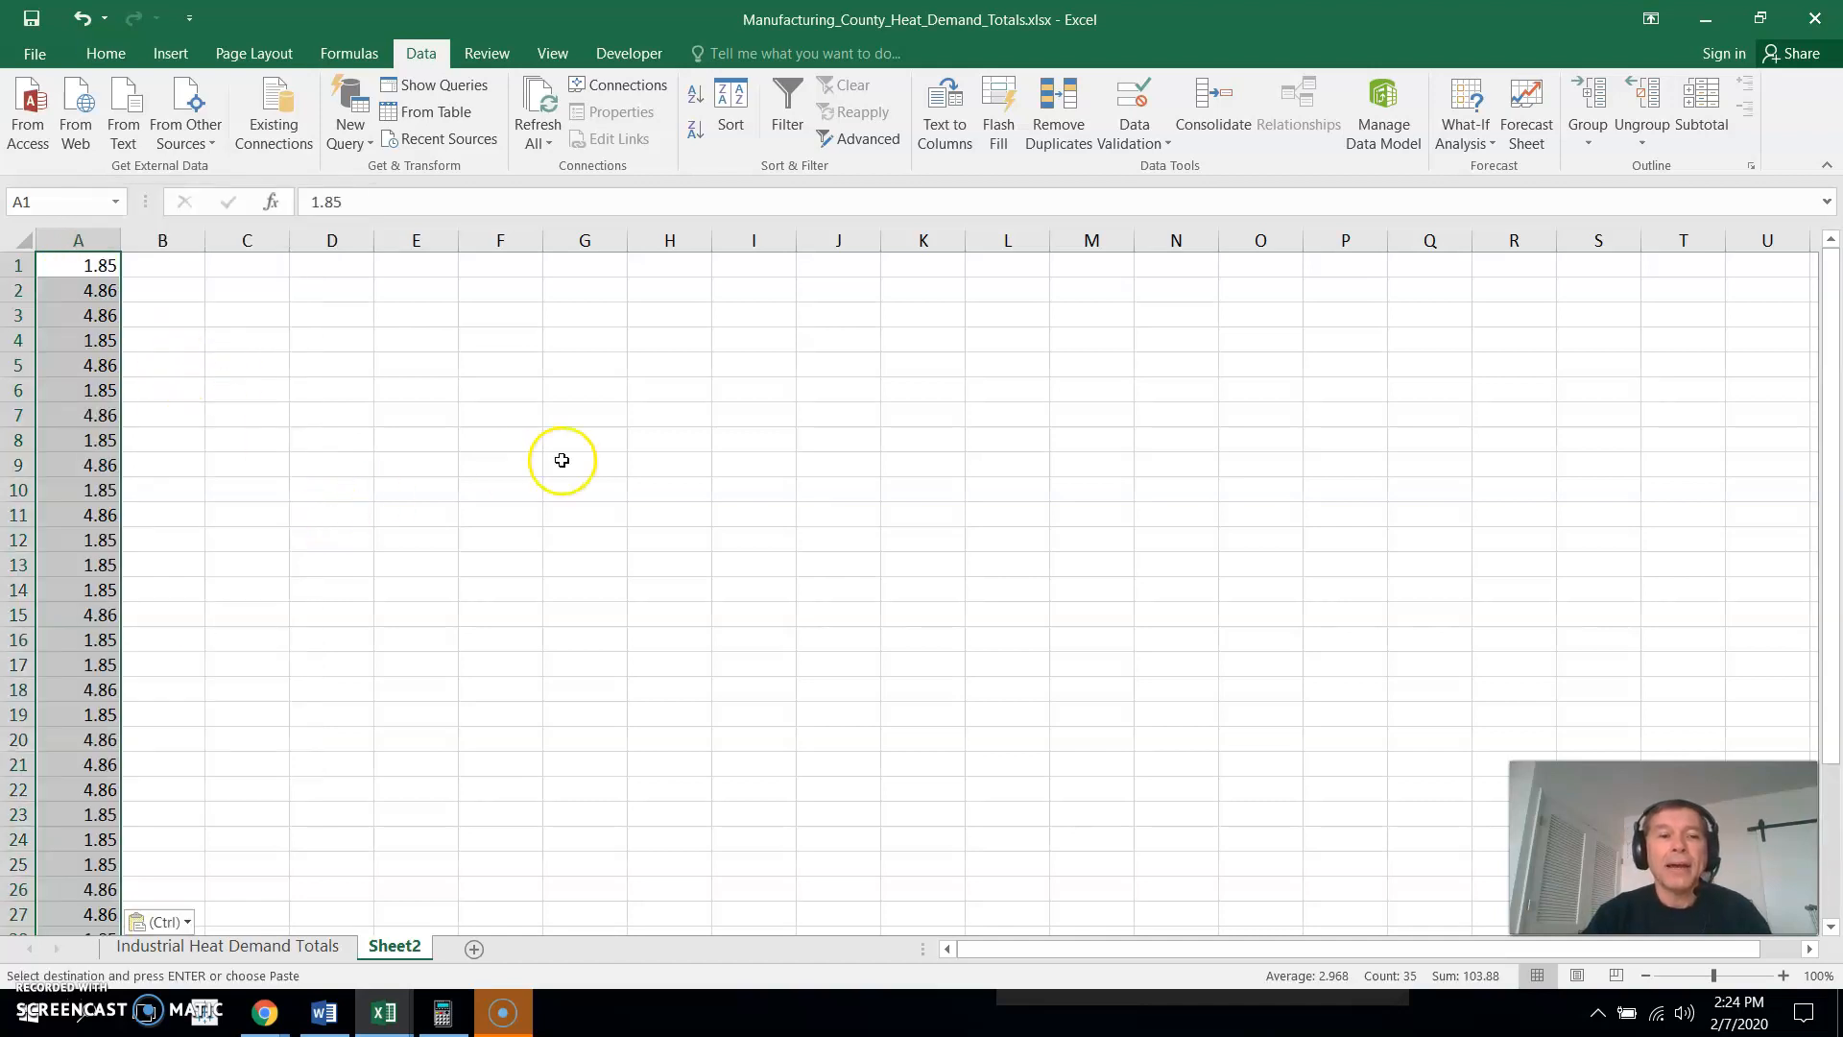
click(384, 665)
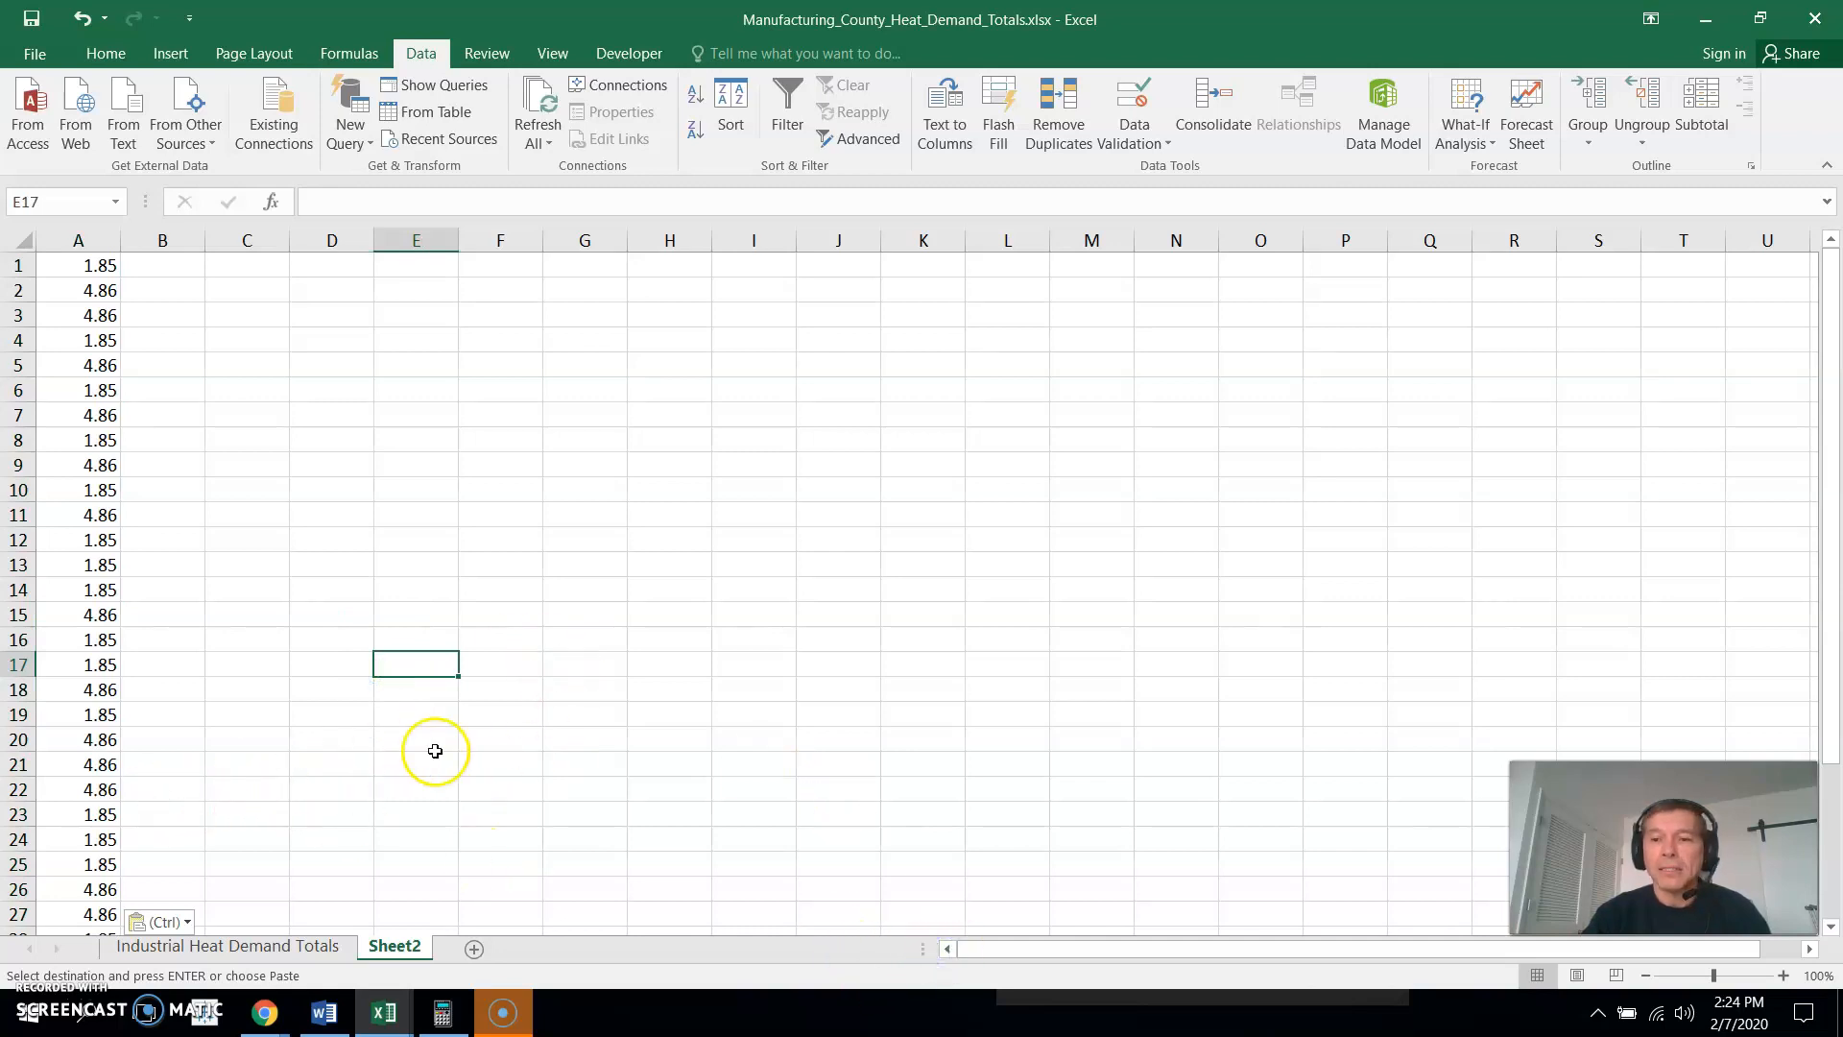
drag(1834, 480, 1826, 643)
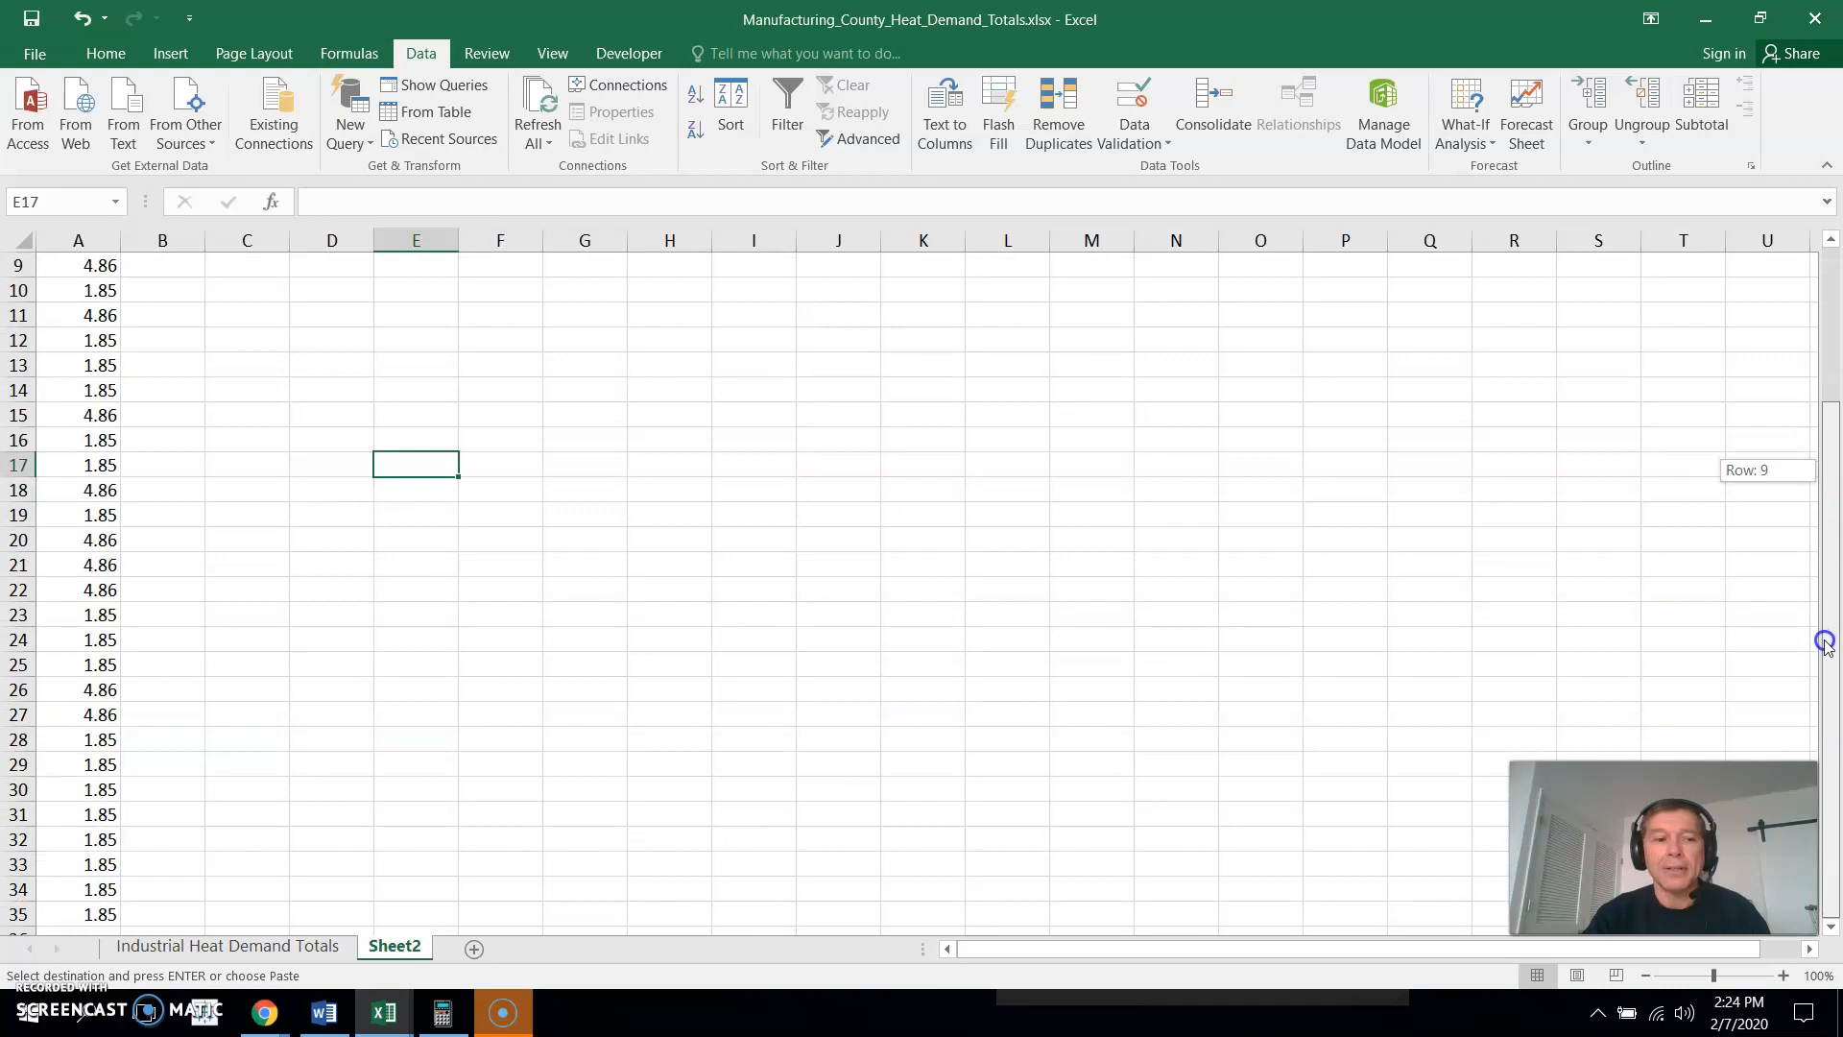
drag(1827, 768, 1802, 434)
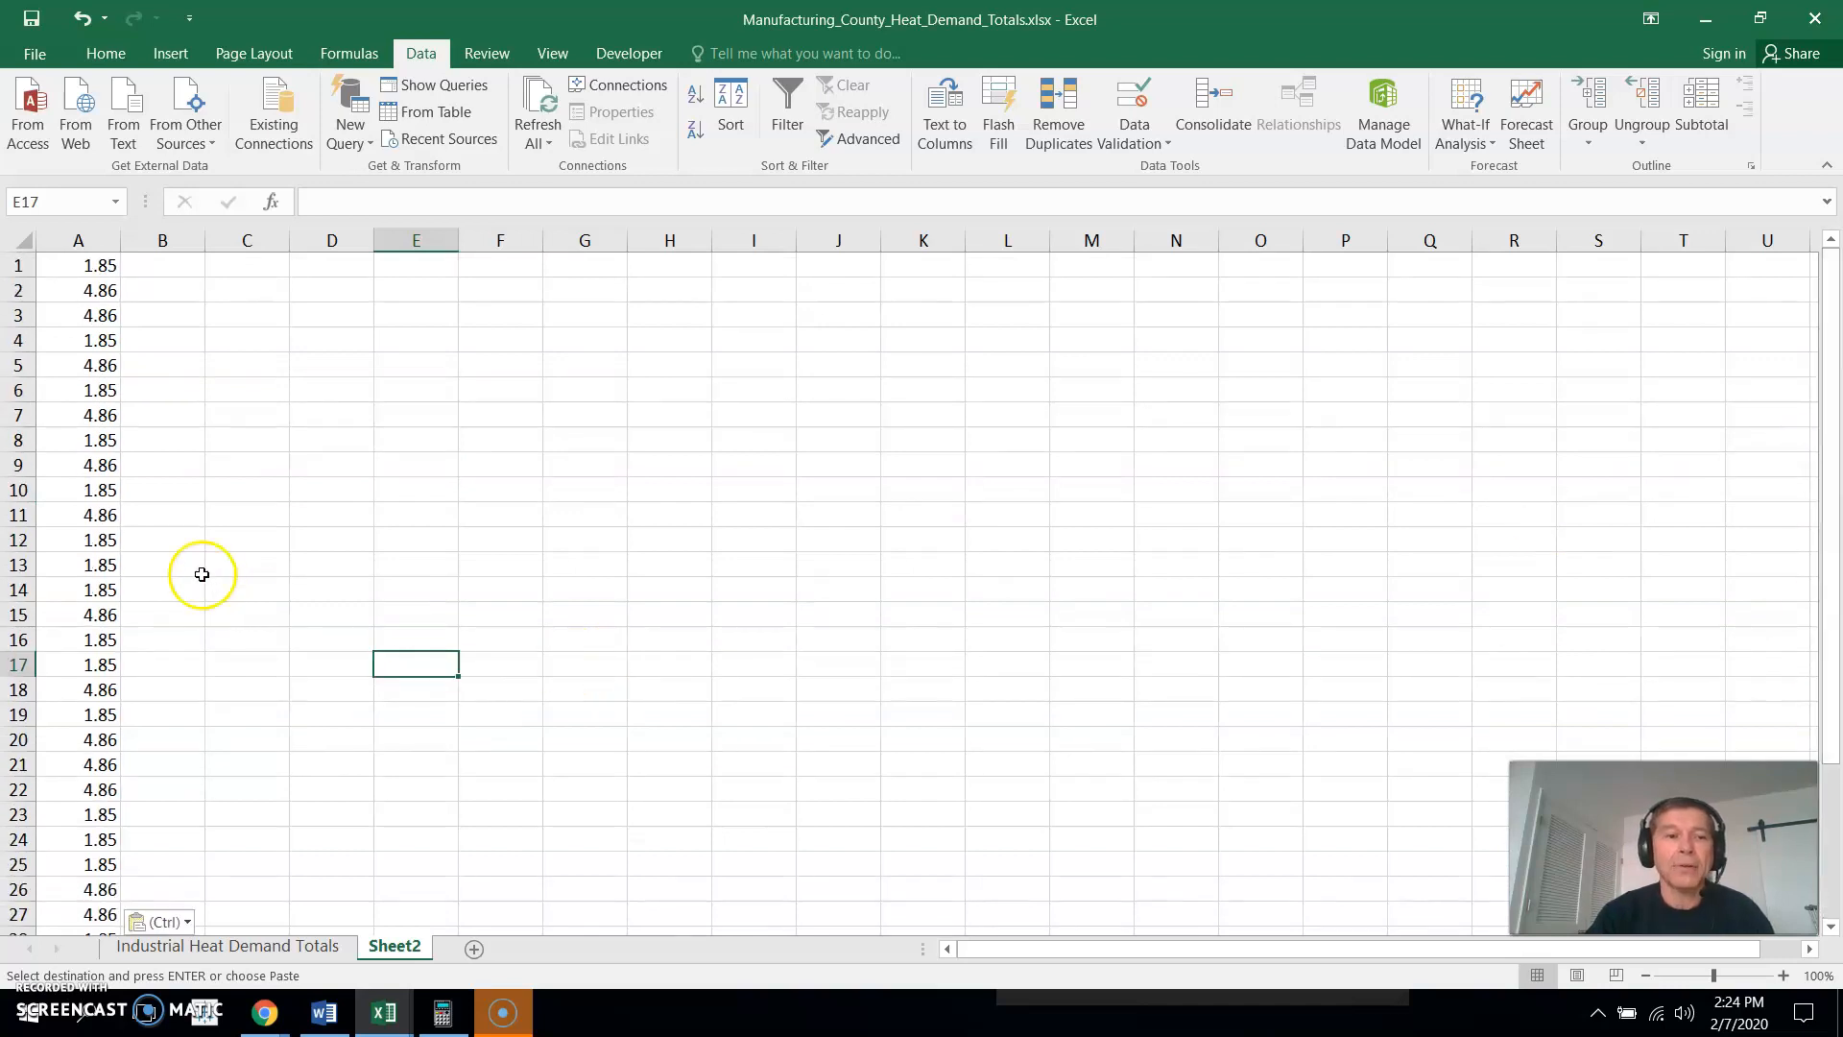
- Enter the formula =AVERAGE(A:A) in cell C11 to average the pasted values
click(267, 517)
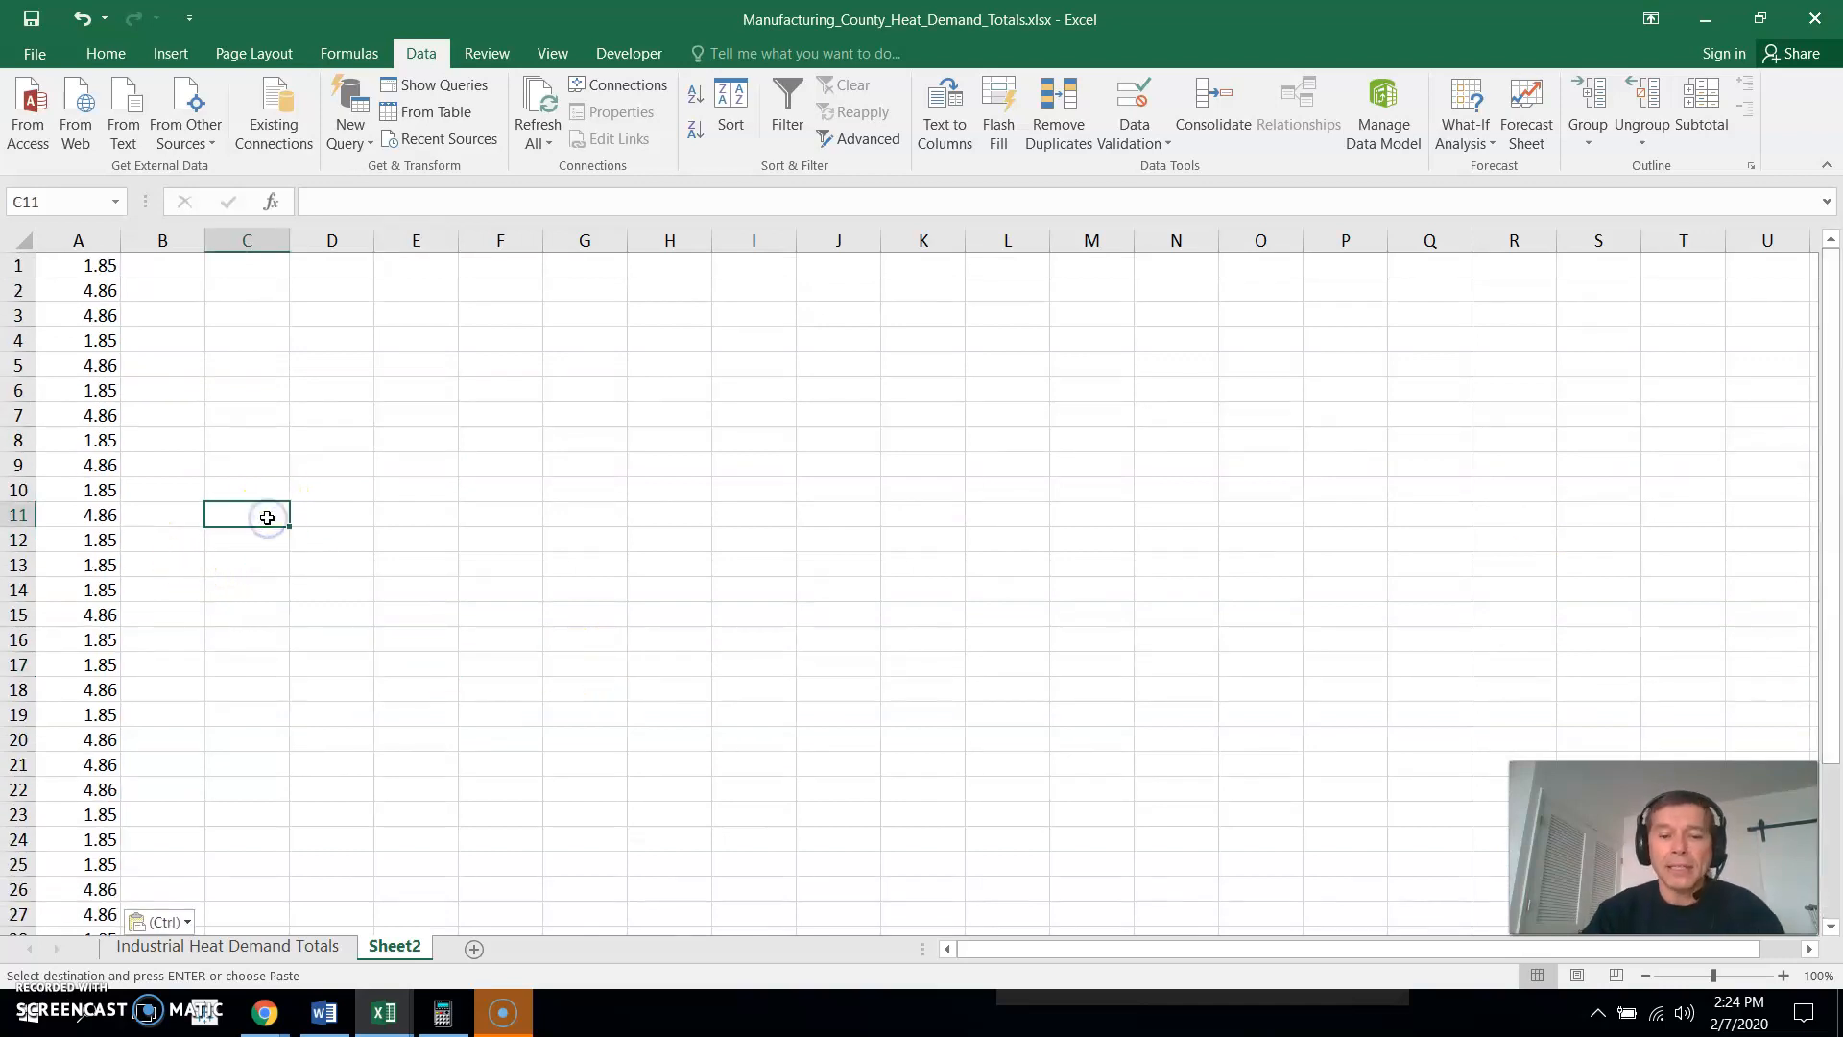
text(=a)
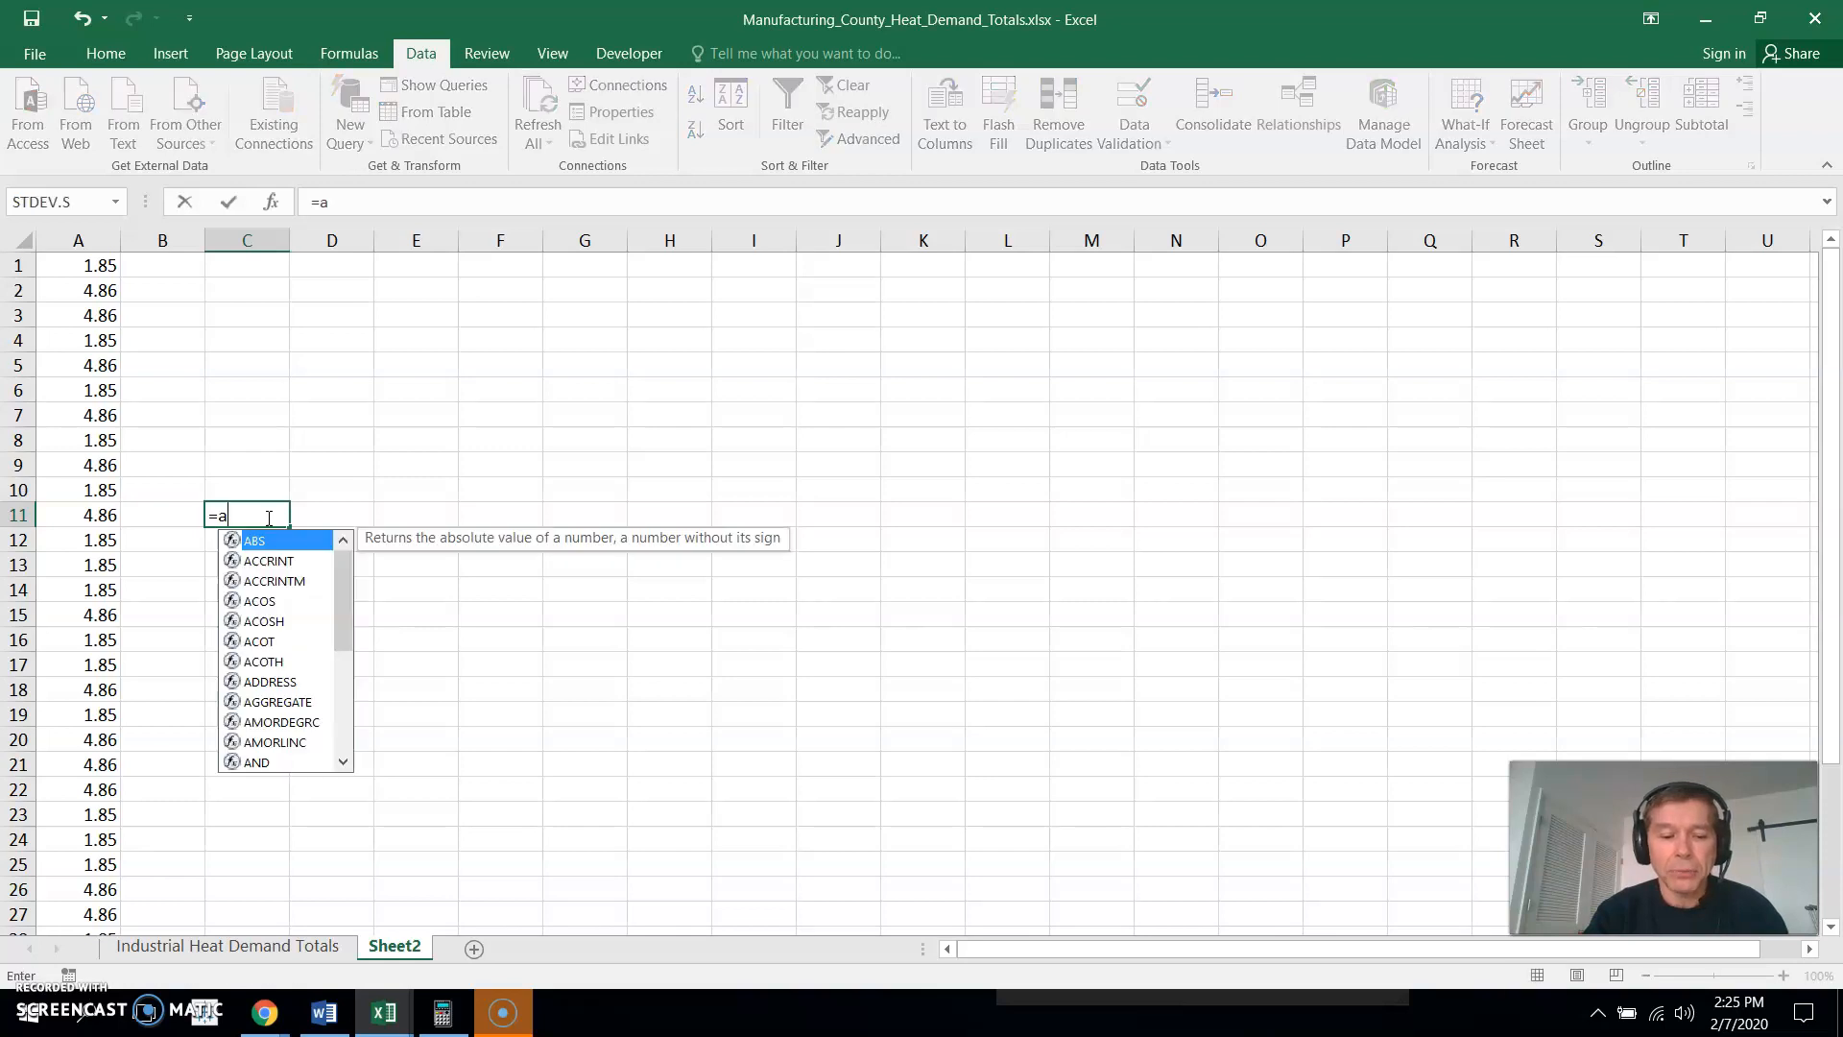
text(verage)
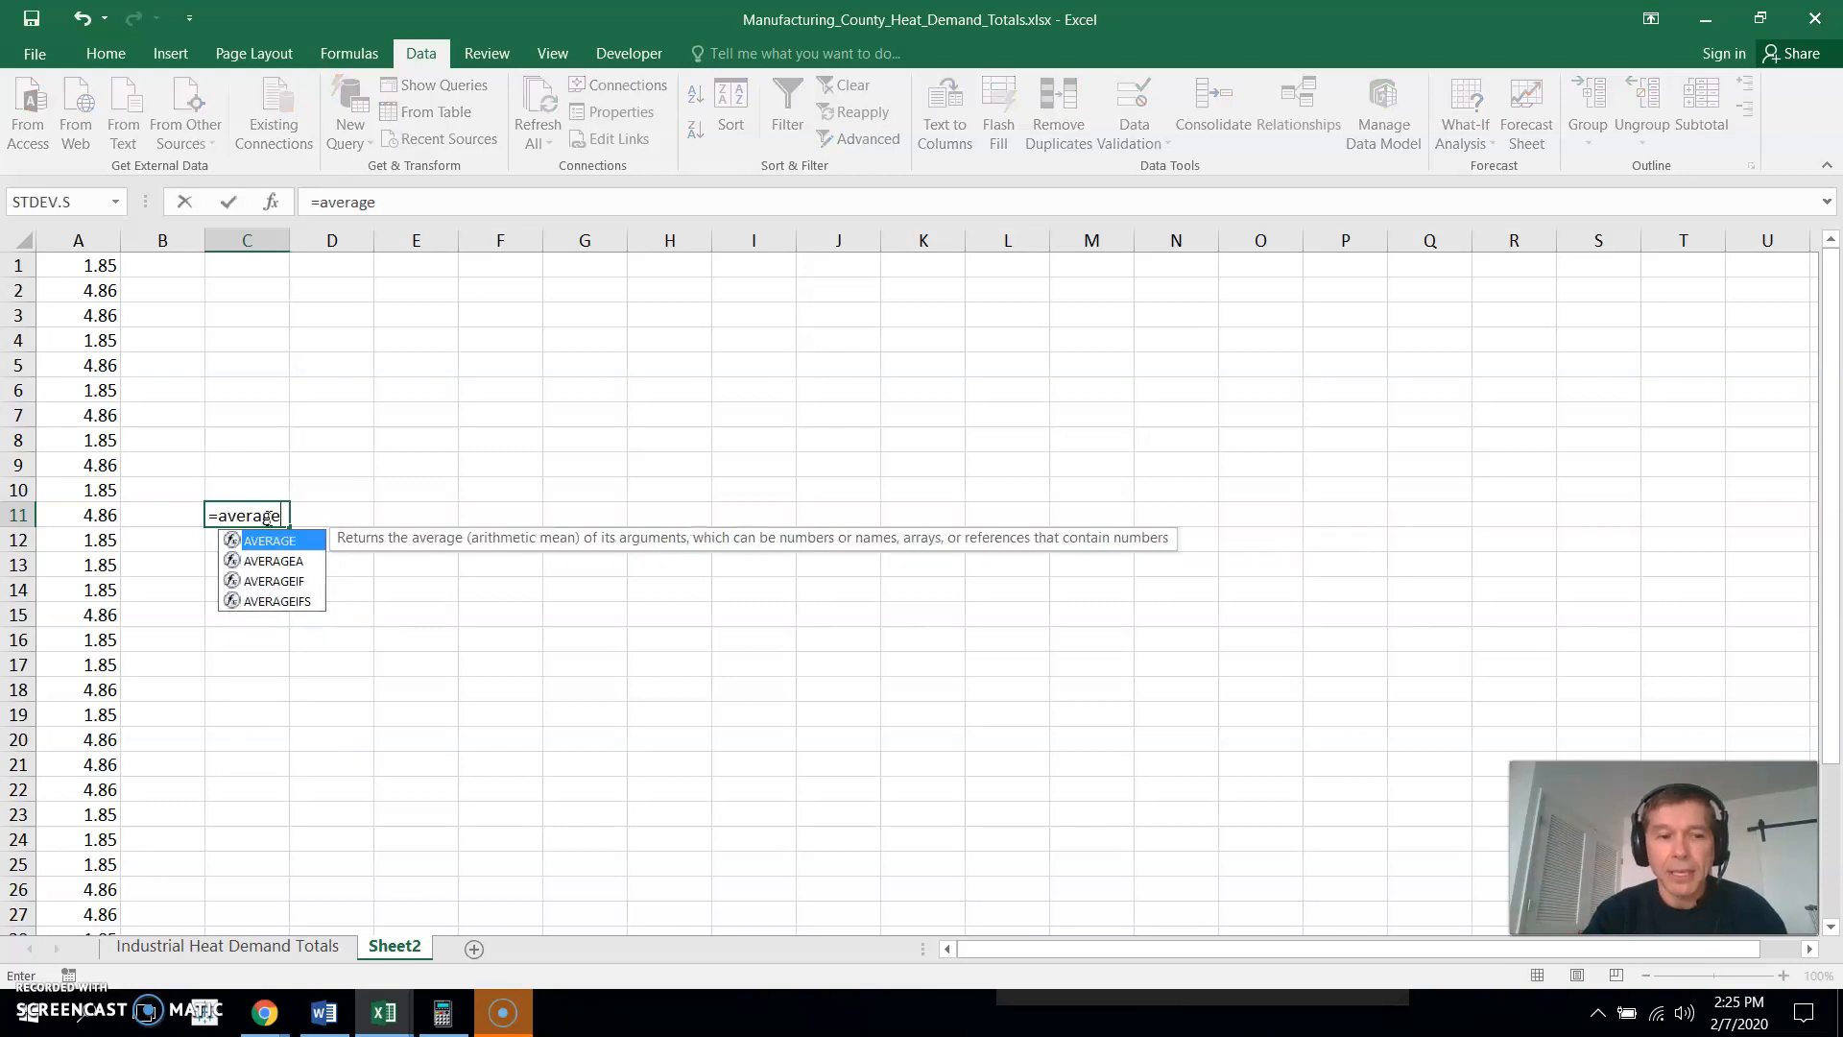
text(()
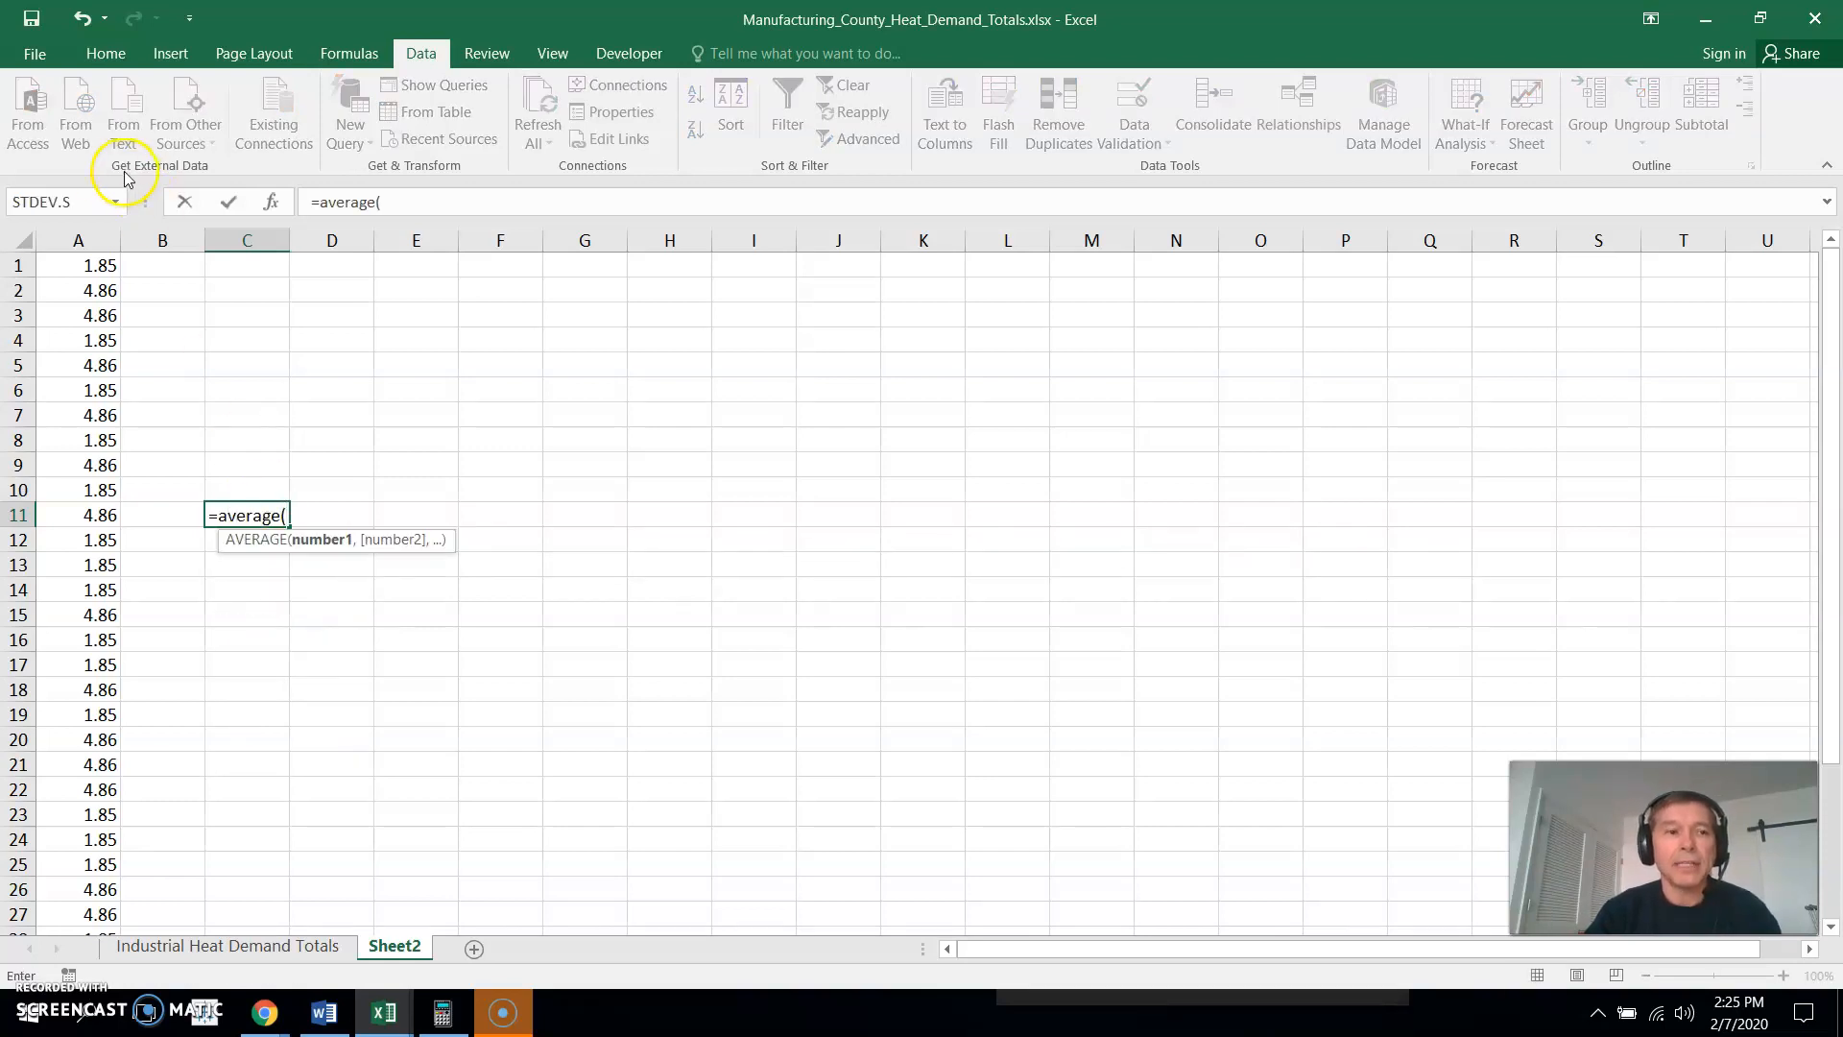
click(70, 235)
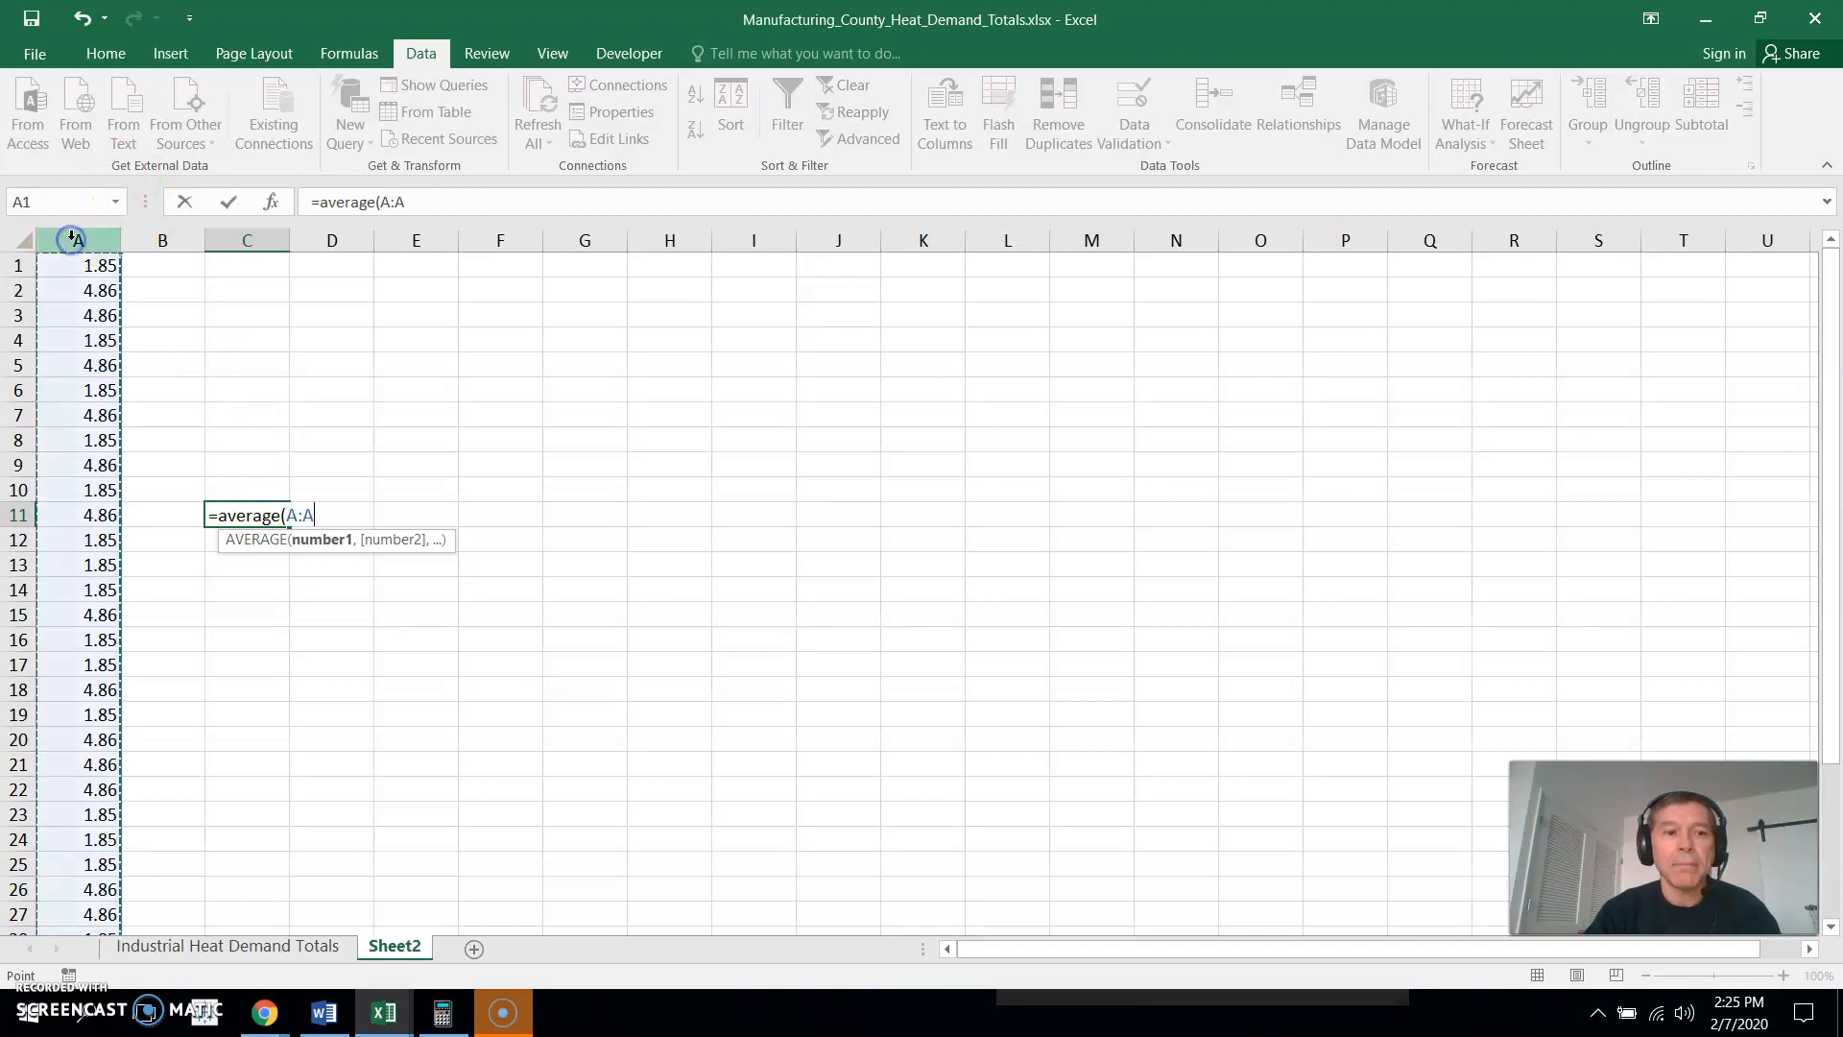
text())
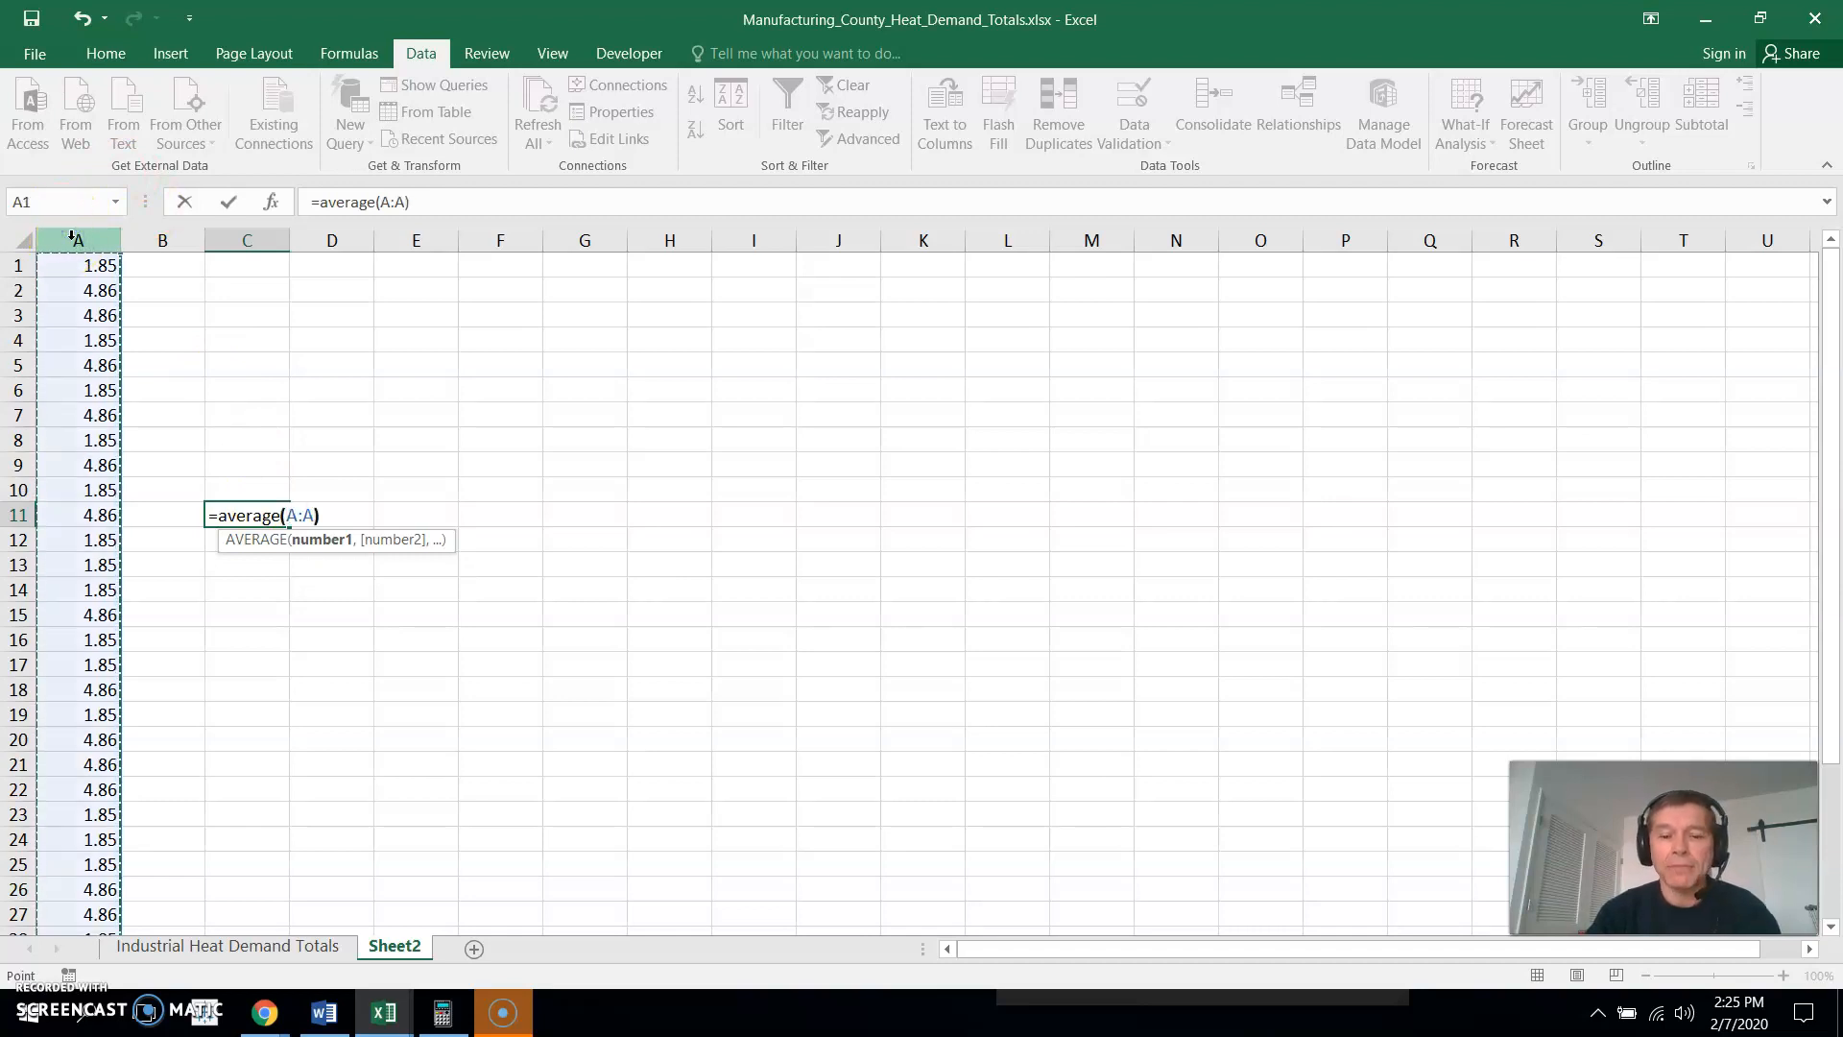
key(Return)
click(247, 516)
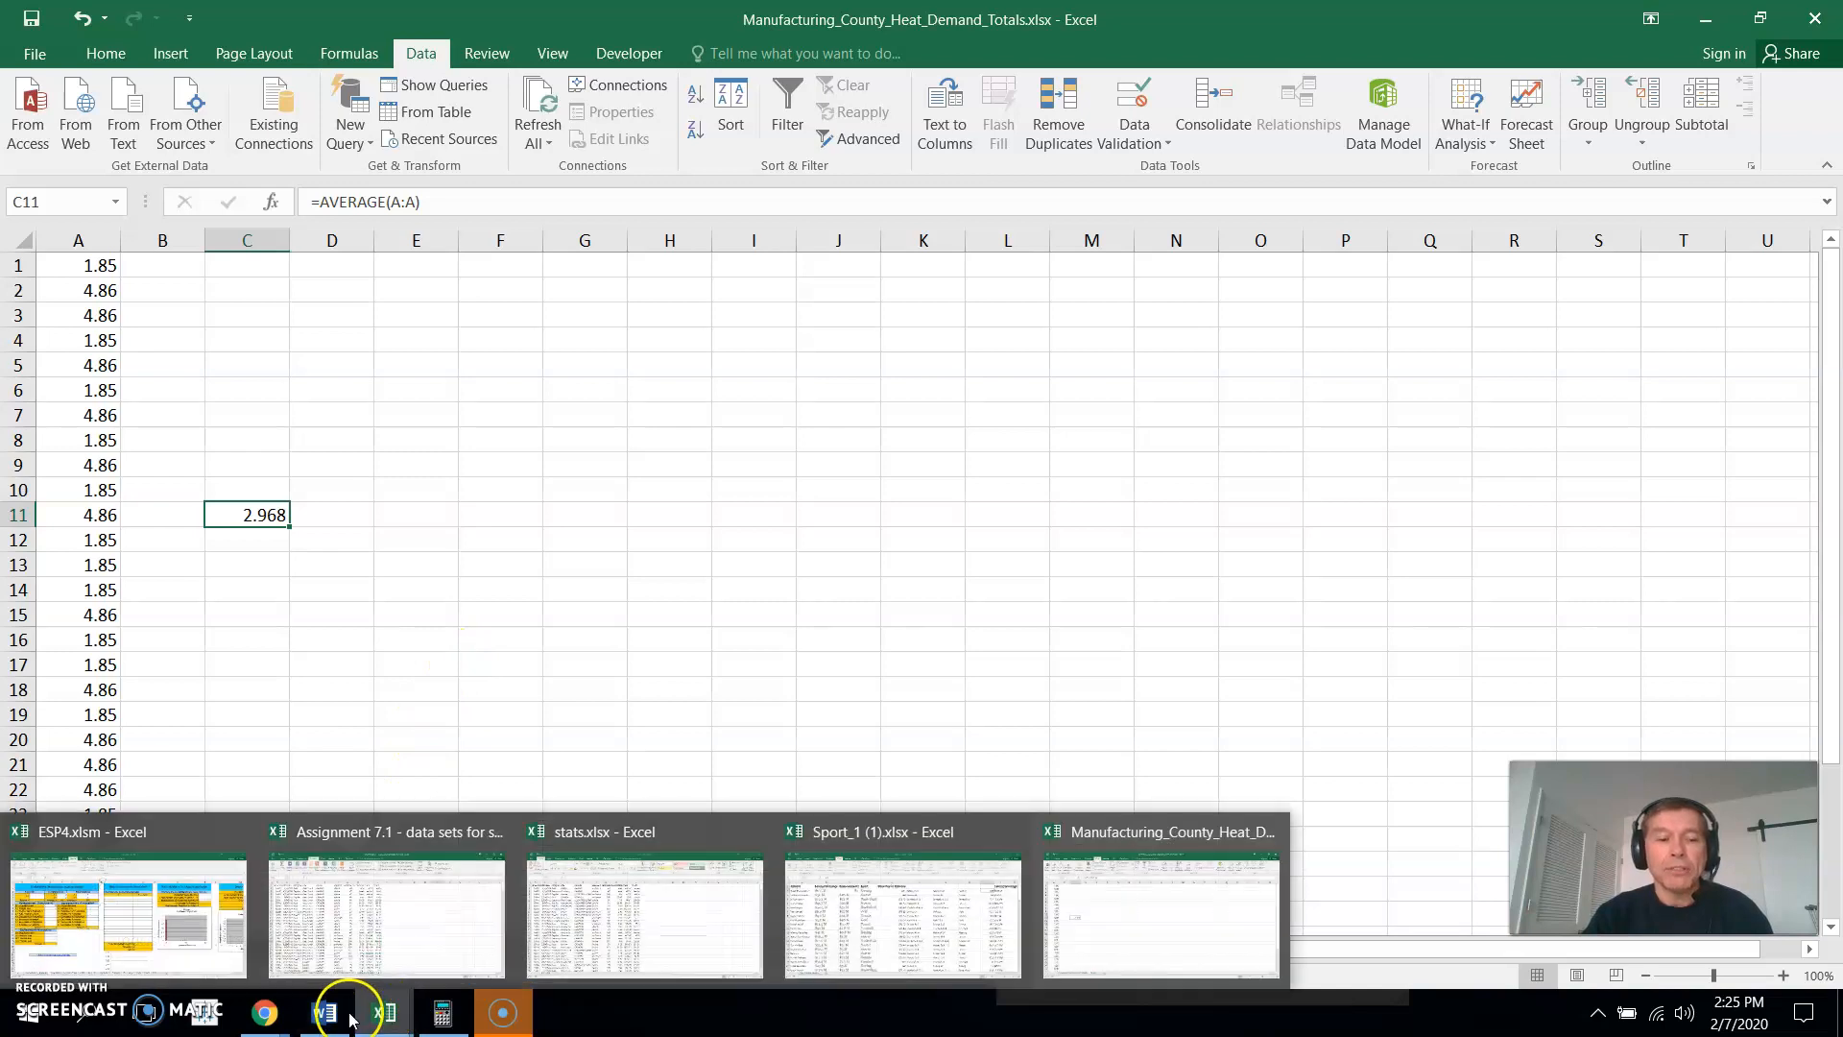
mouse_move(368, 1018)
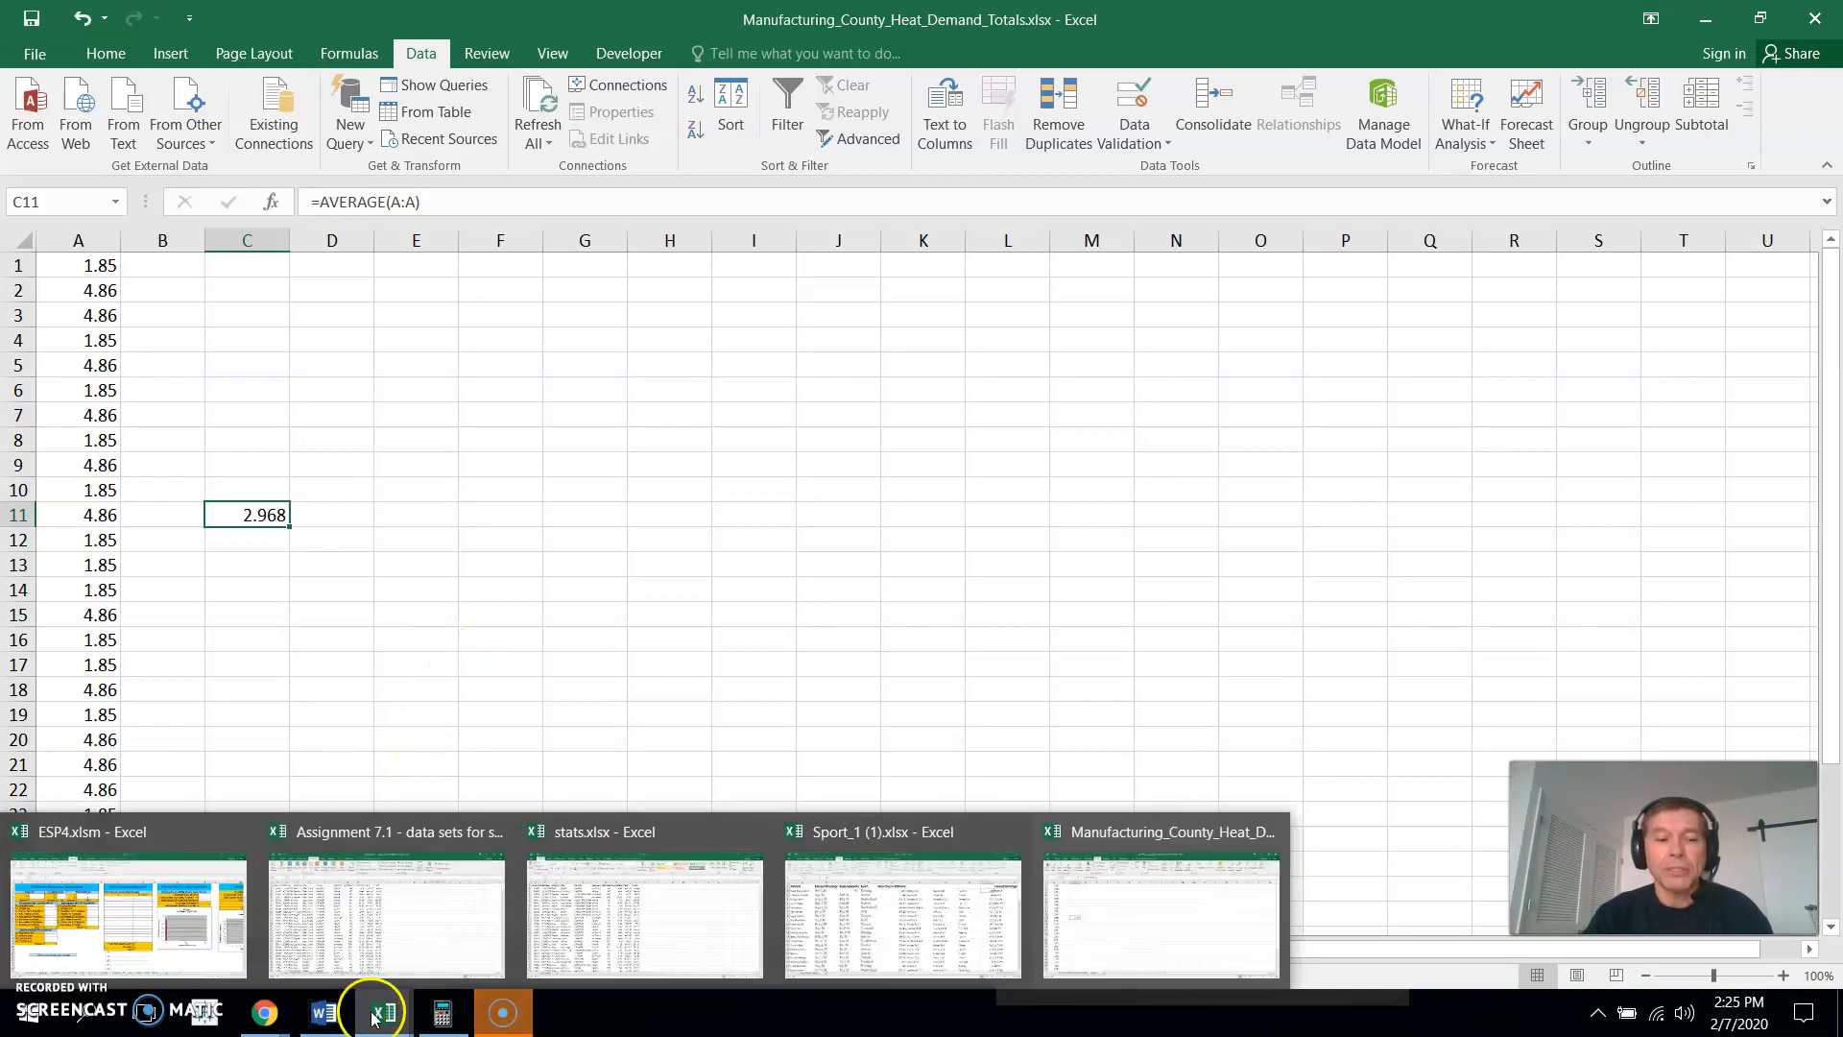
click(501, 640)
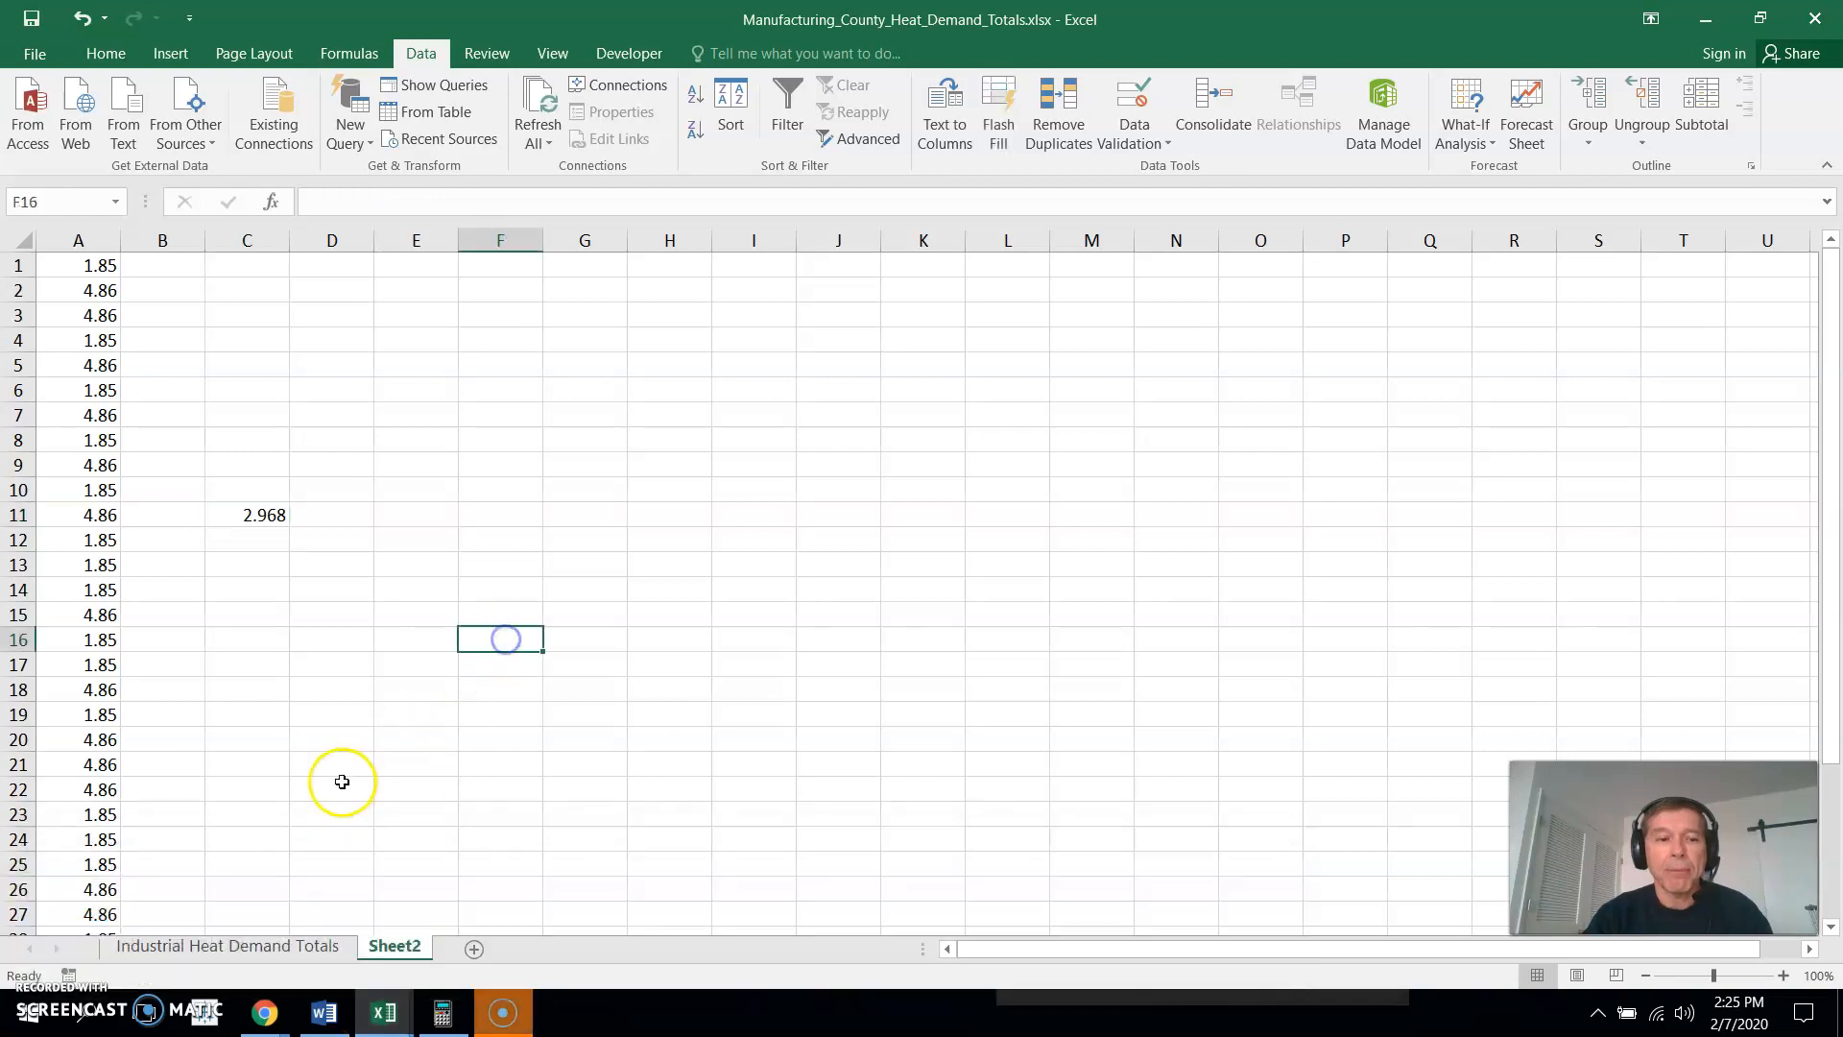
- Custom-sort the filtered Industrial Heat Demand Totals rows, expanding the selection, by State and secondly by NAICS Description, both on values A to Z
click(250, 948)
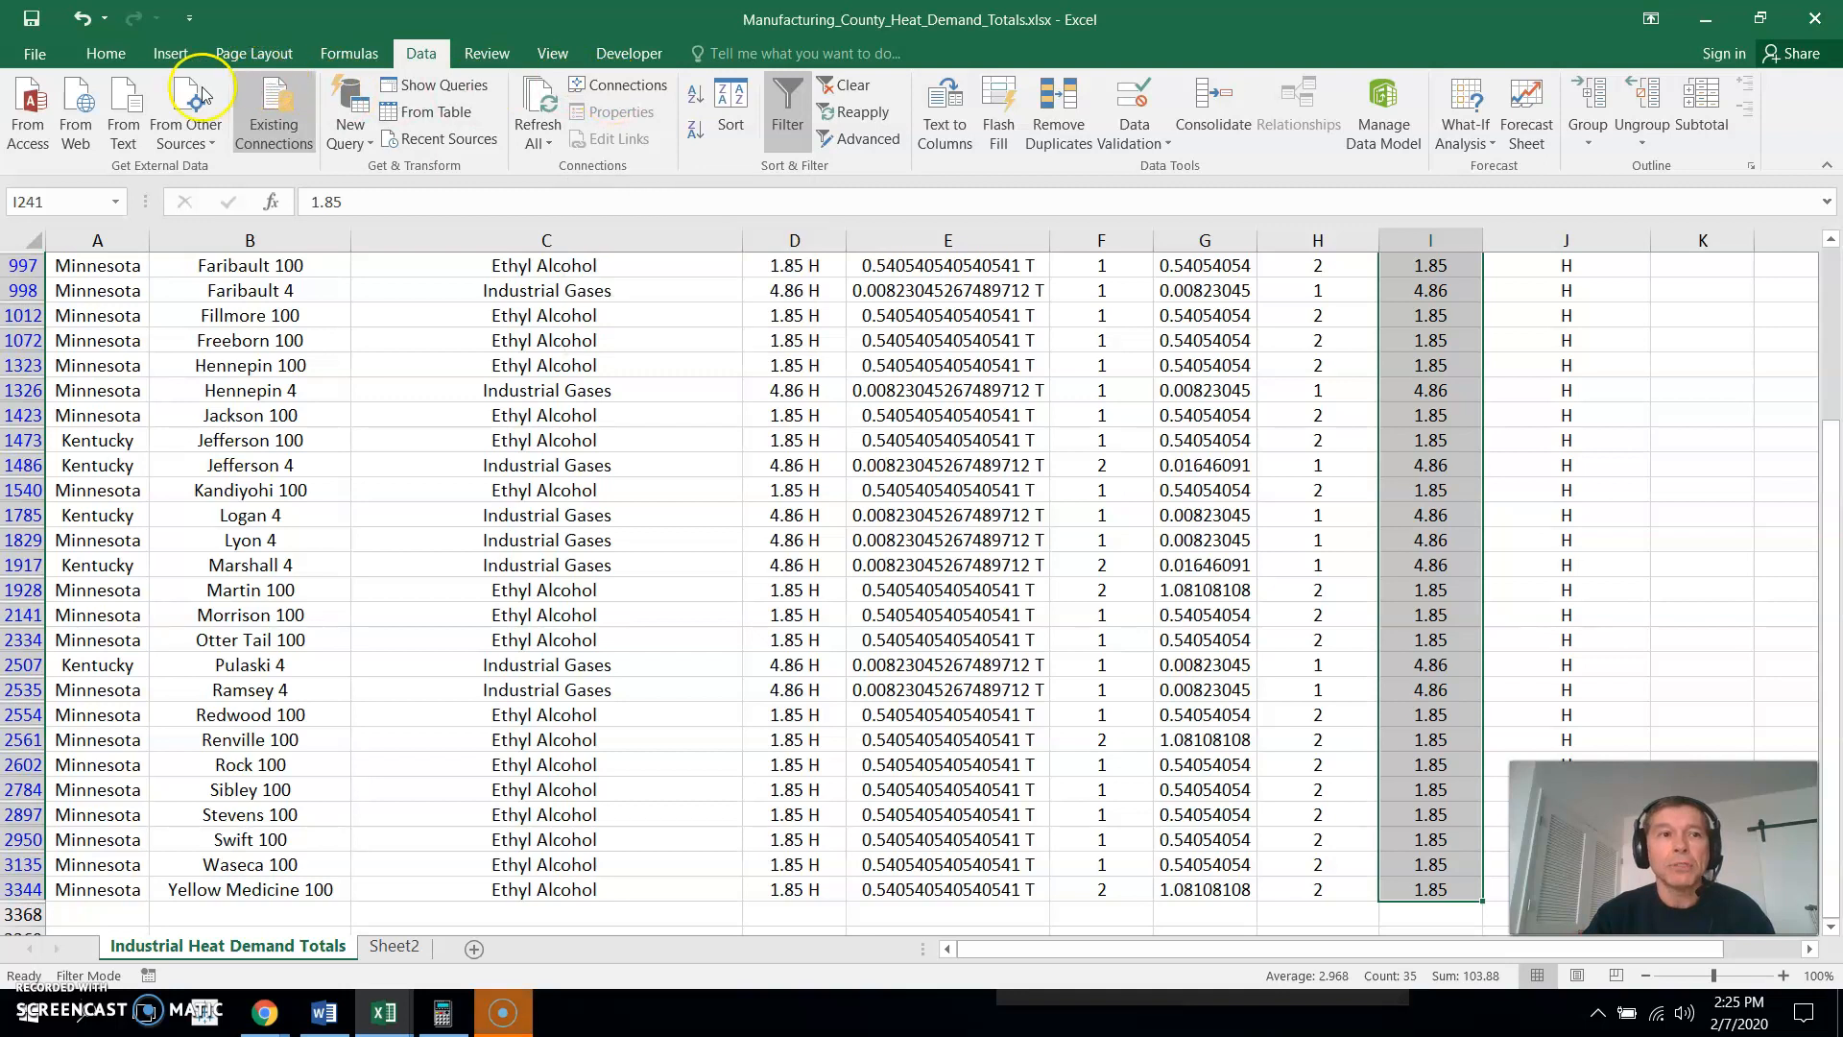
click(104, 53)
click(1709, 120)
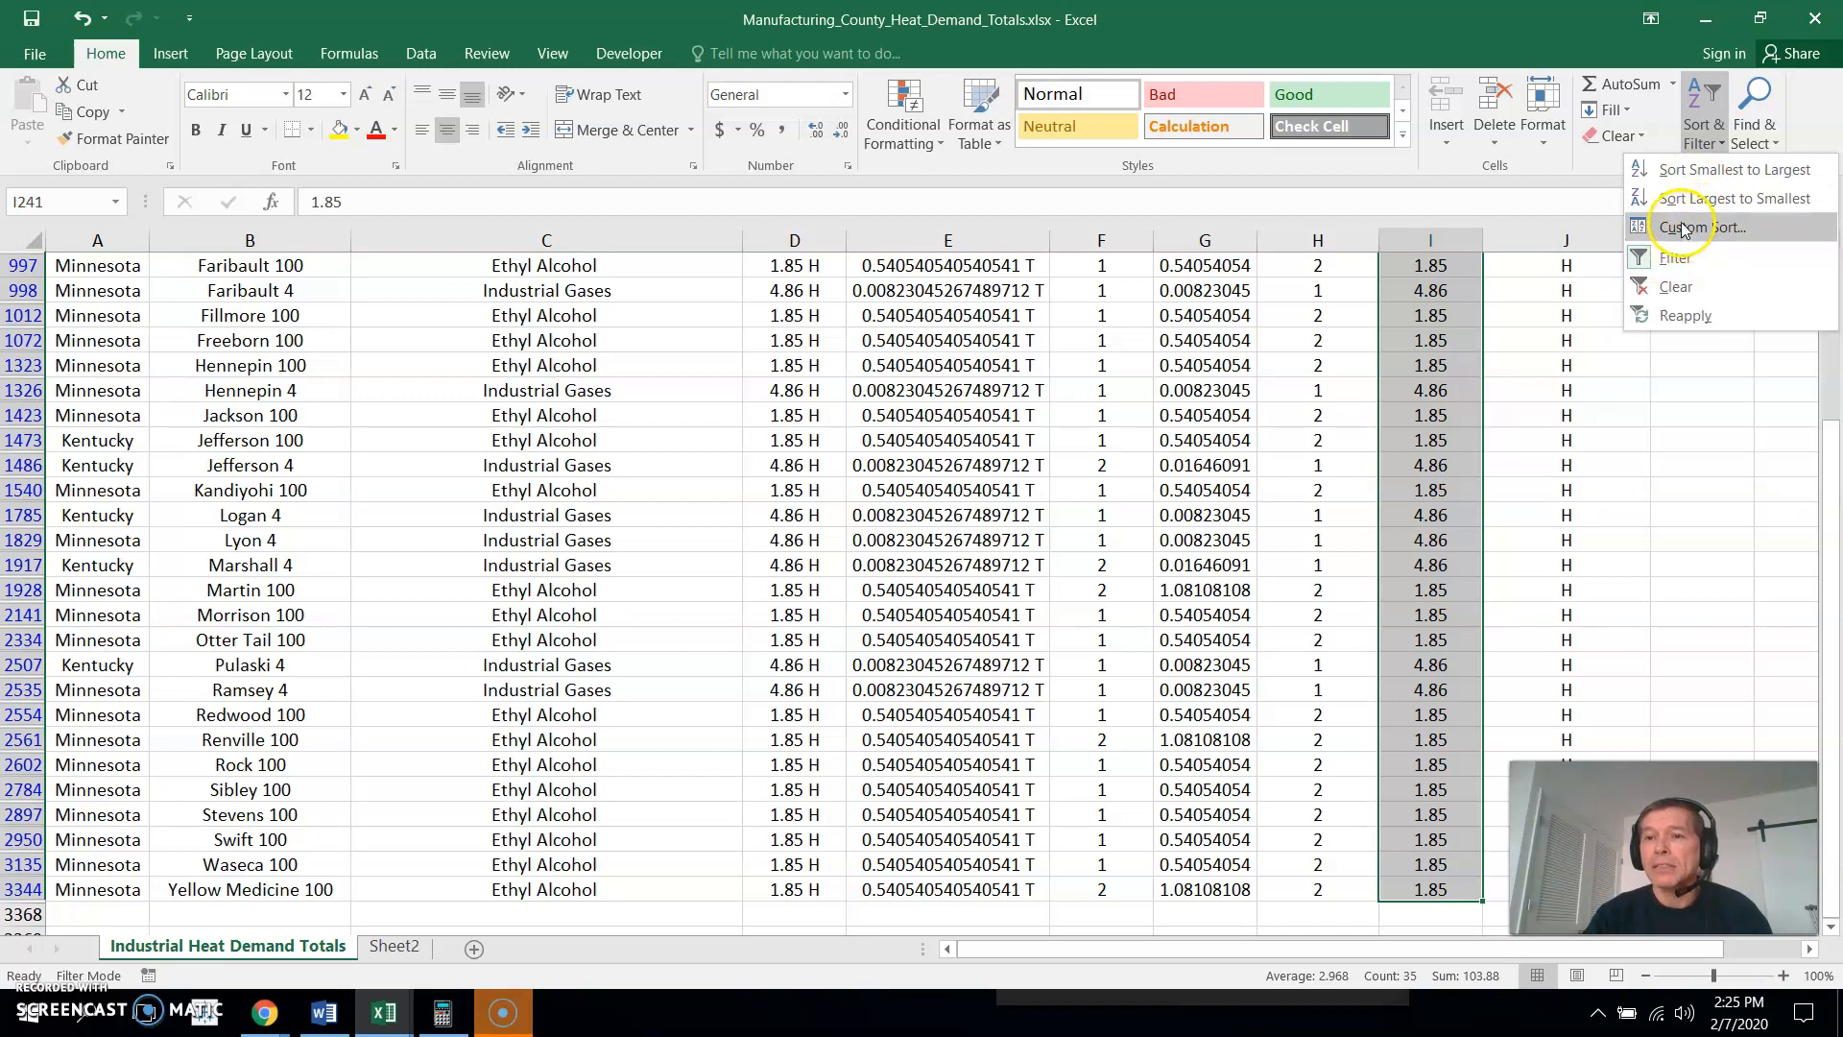
click(1680, 224)
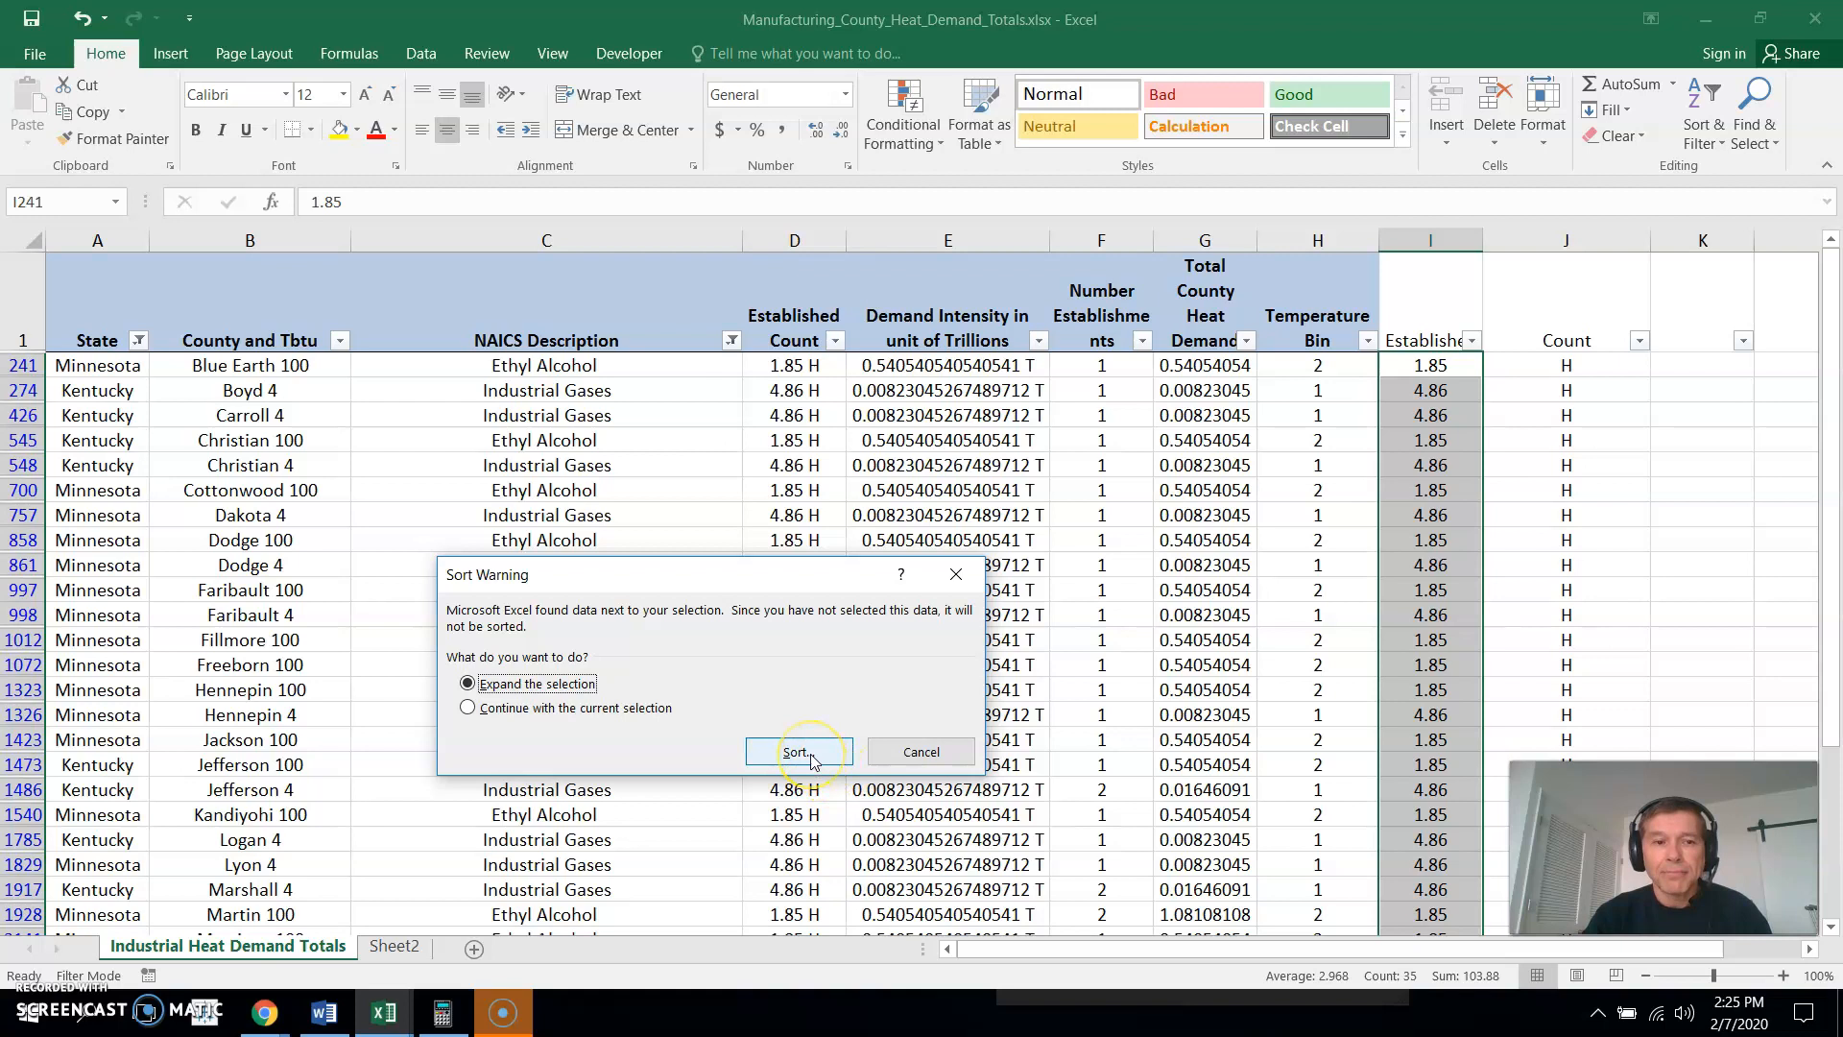
click(780, 755)
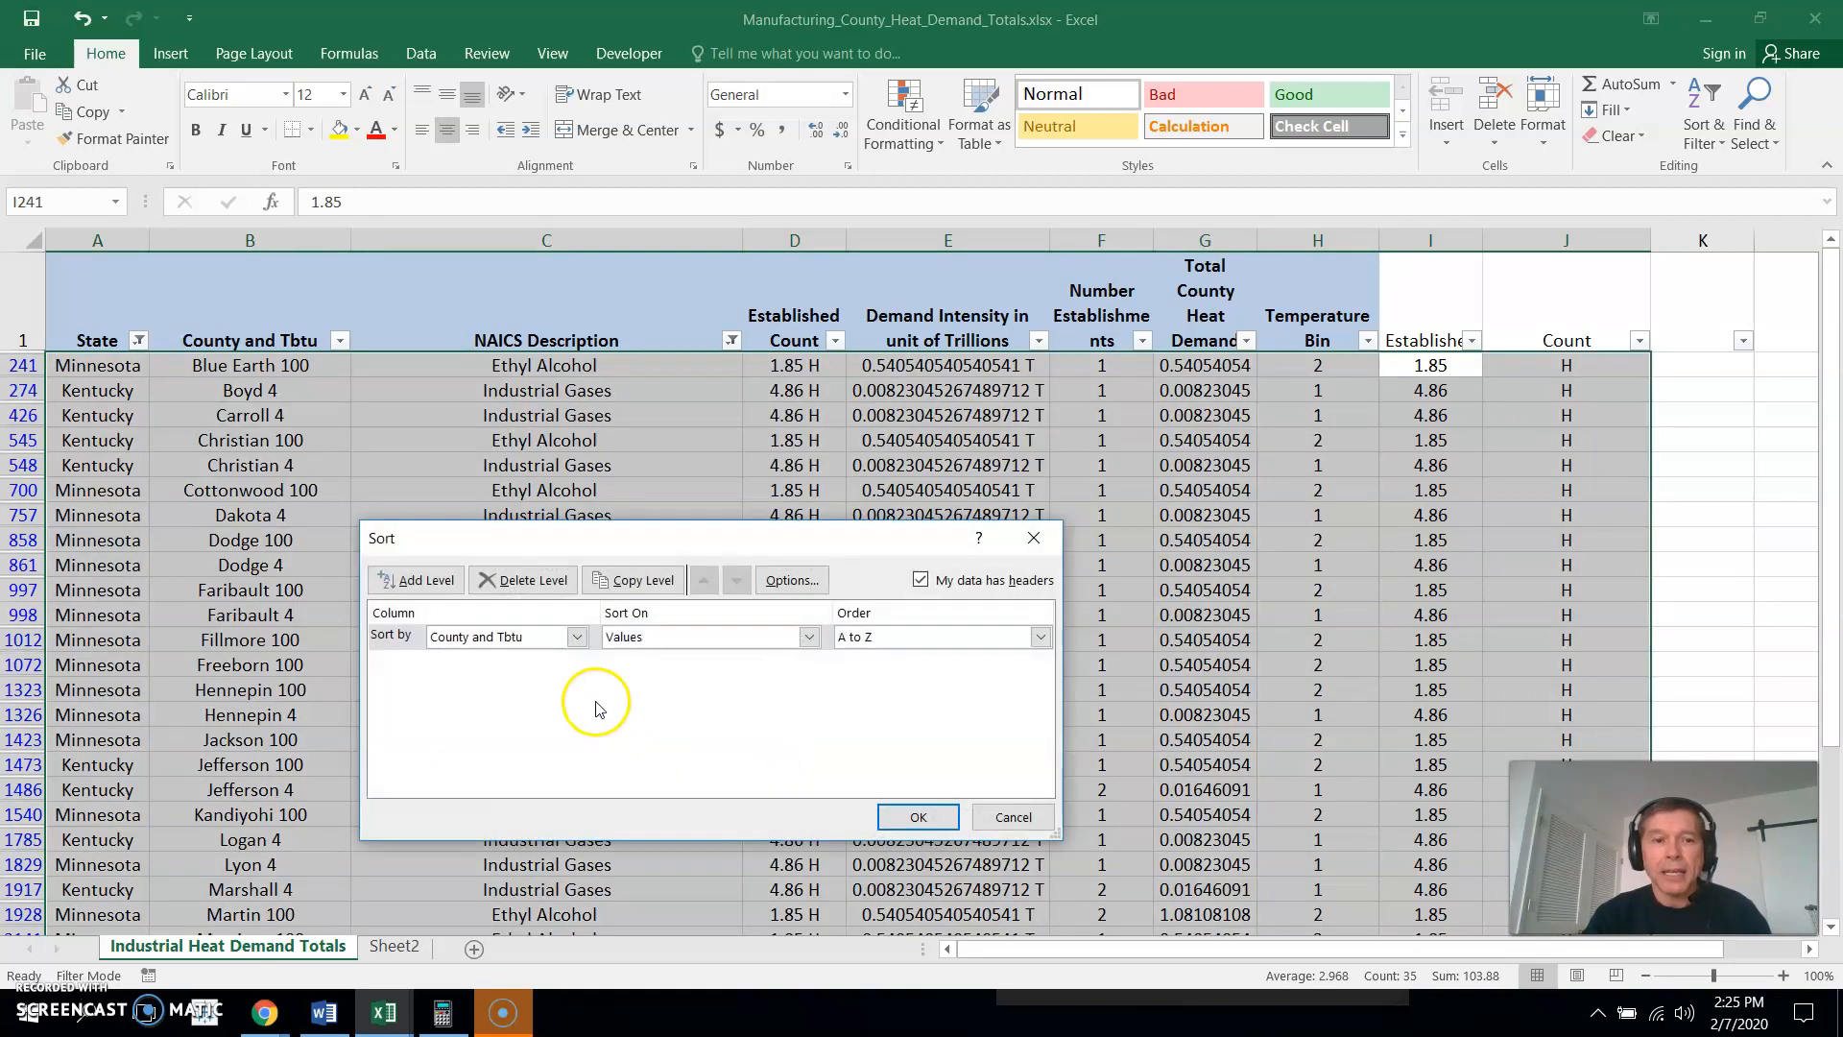
click(577, 638)
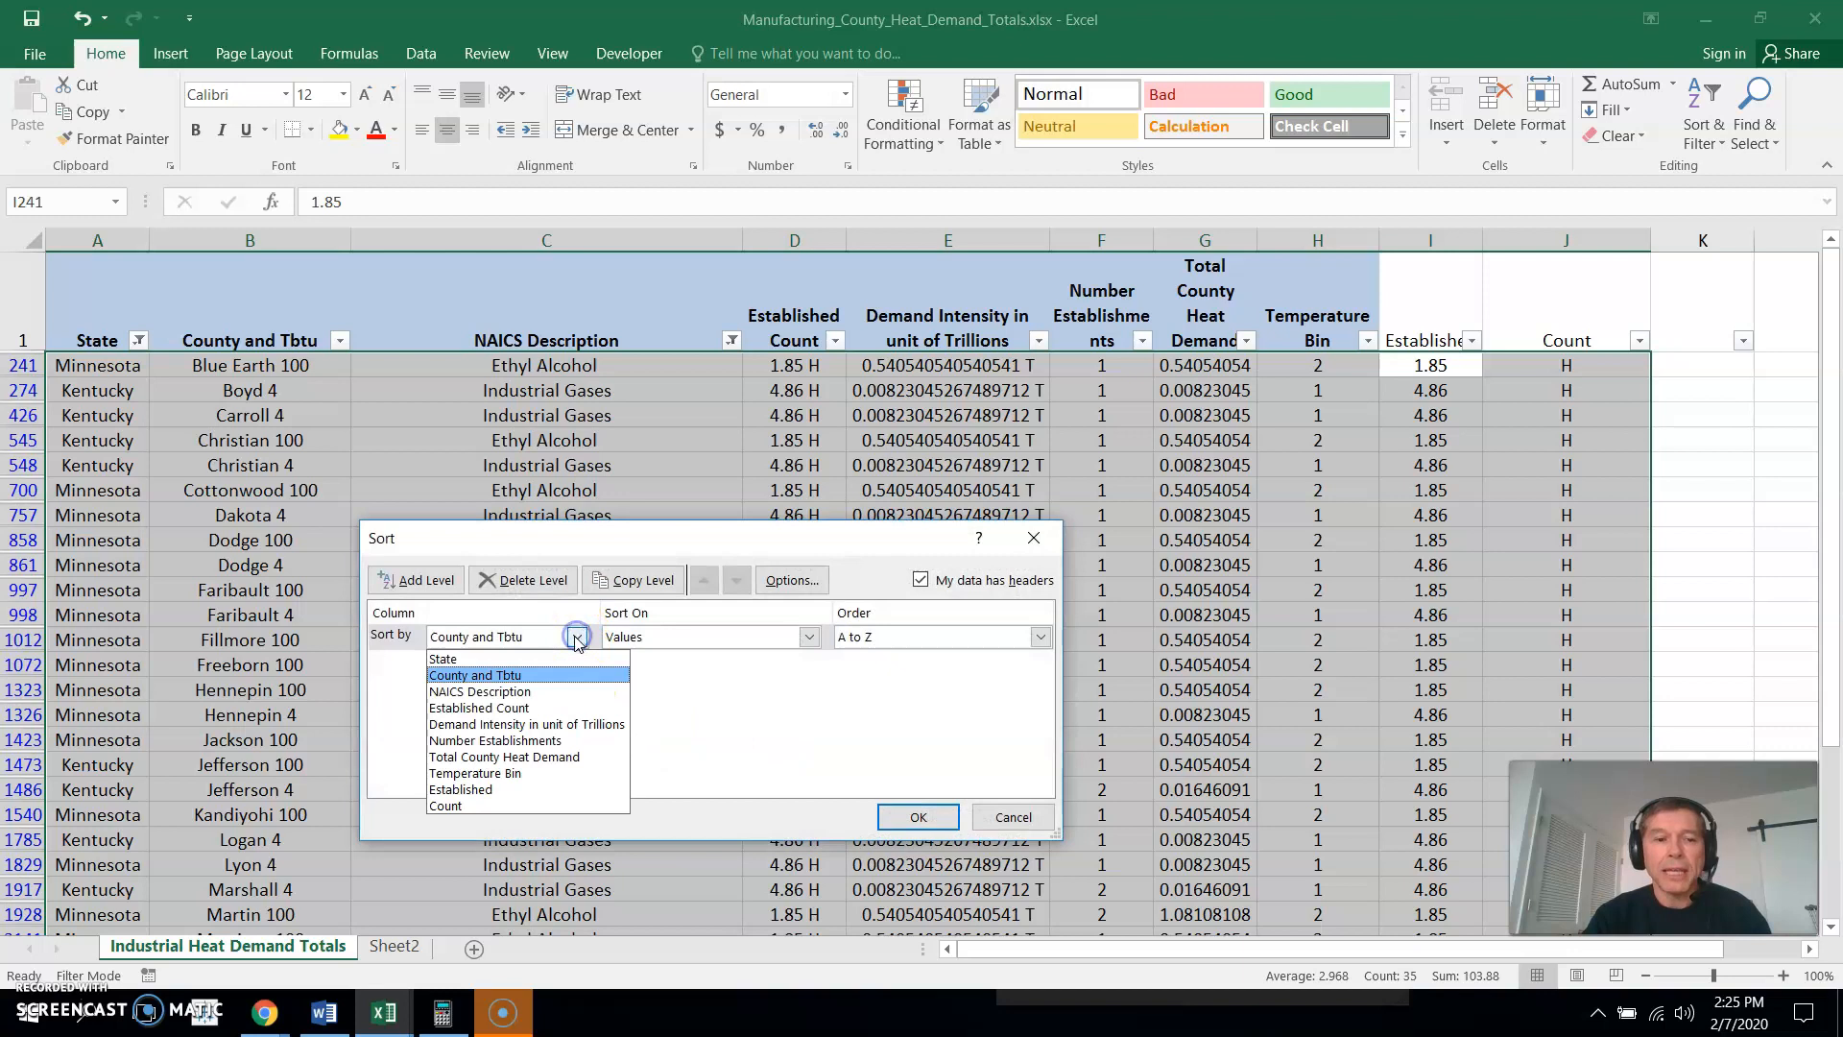
click(507, 663)
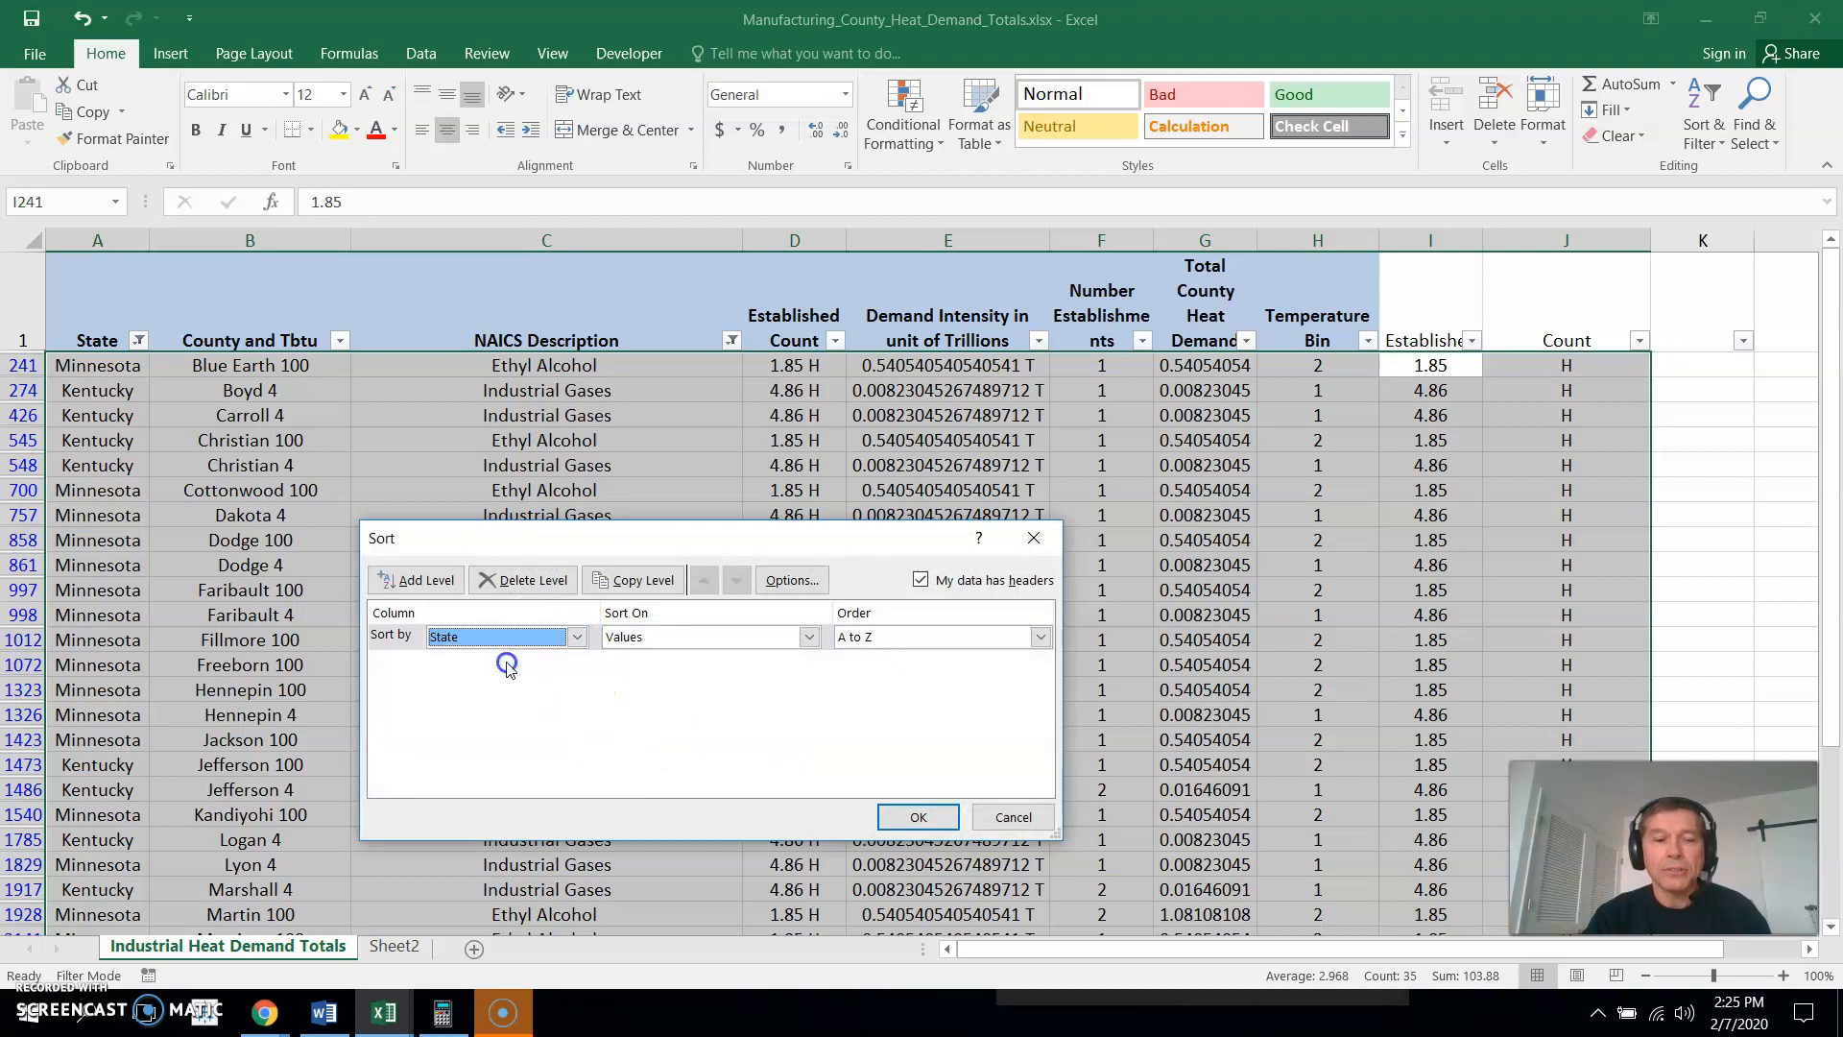
click(417, 580)
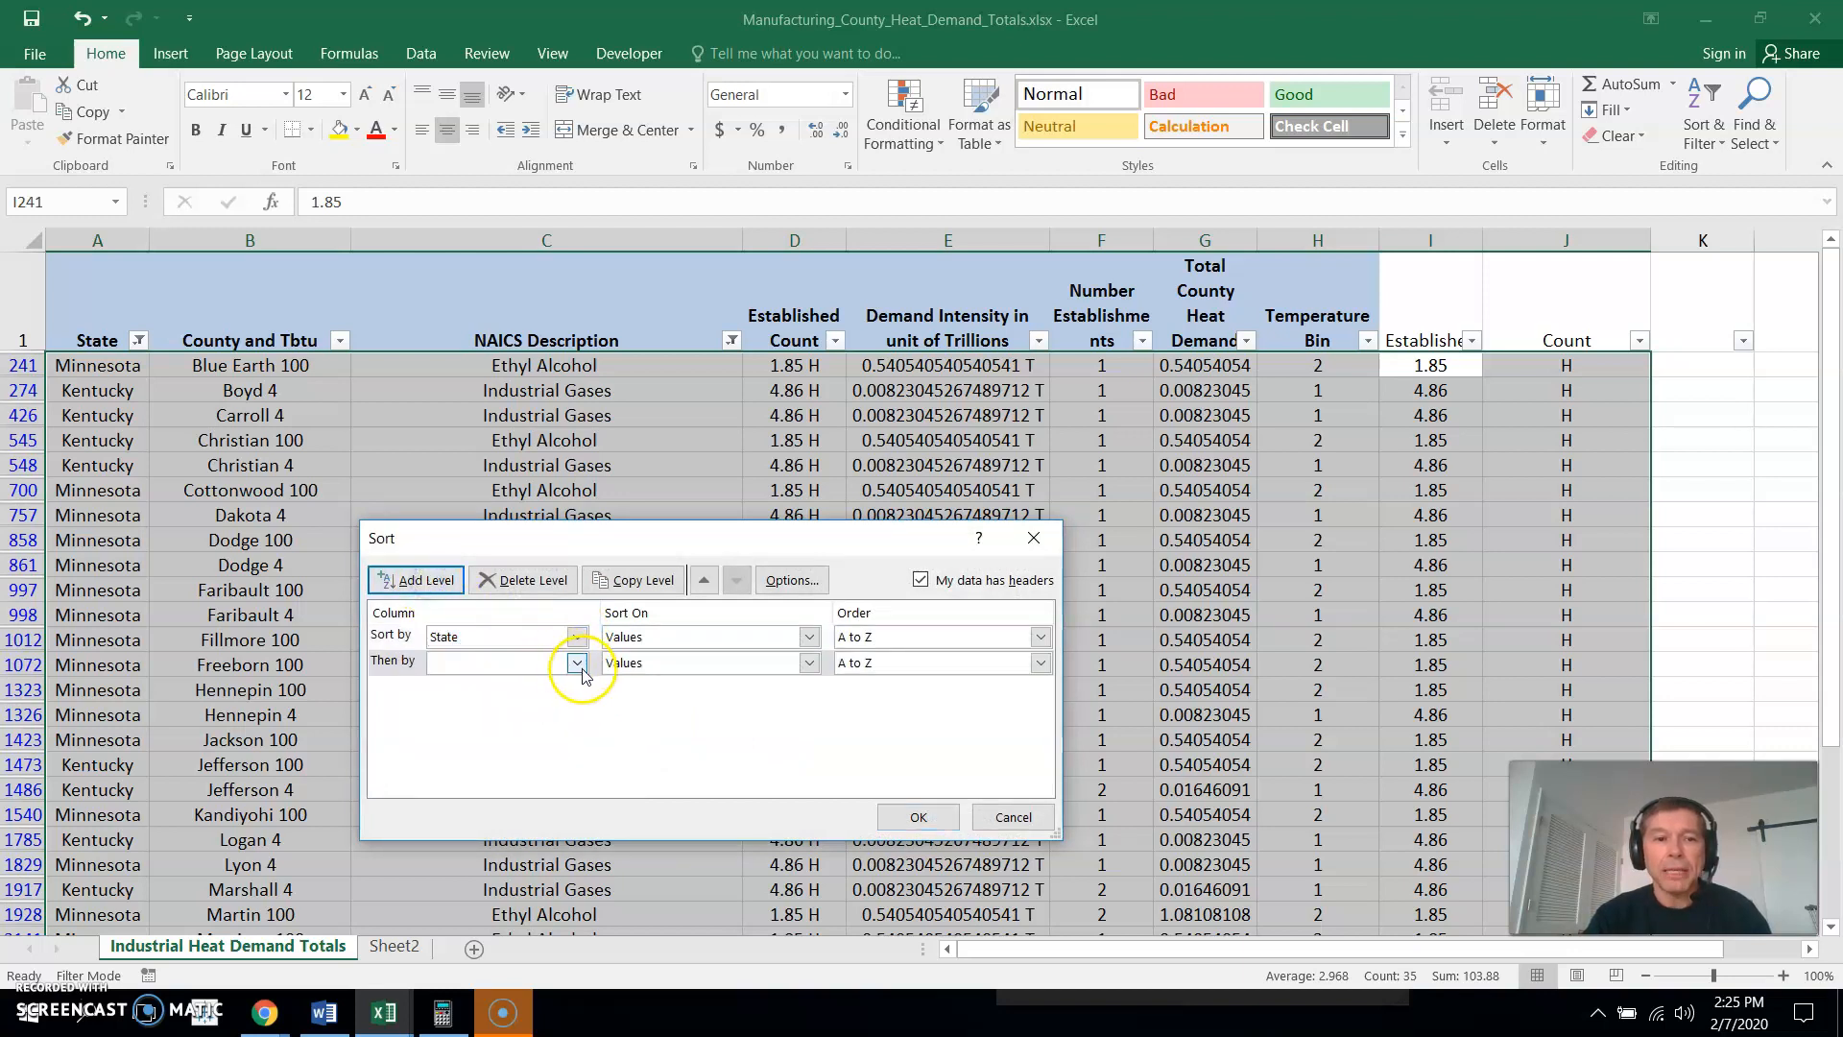
click(577, 663)
click(521, 720)
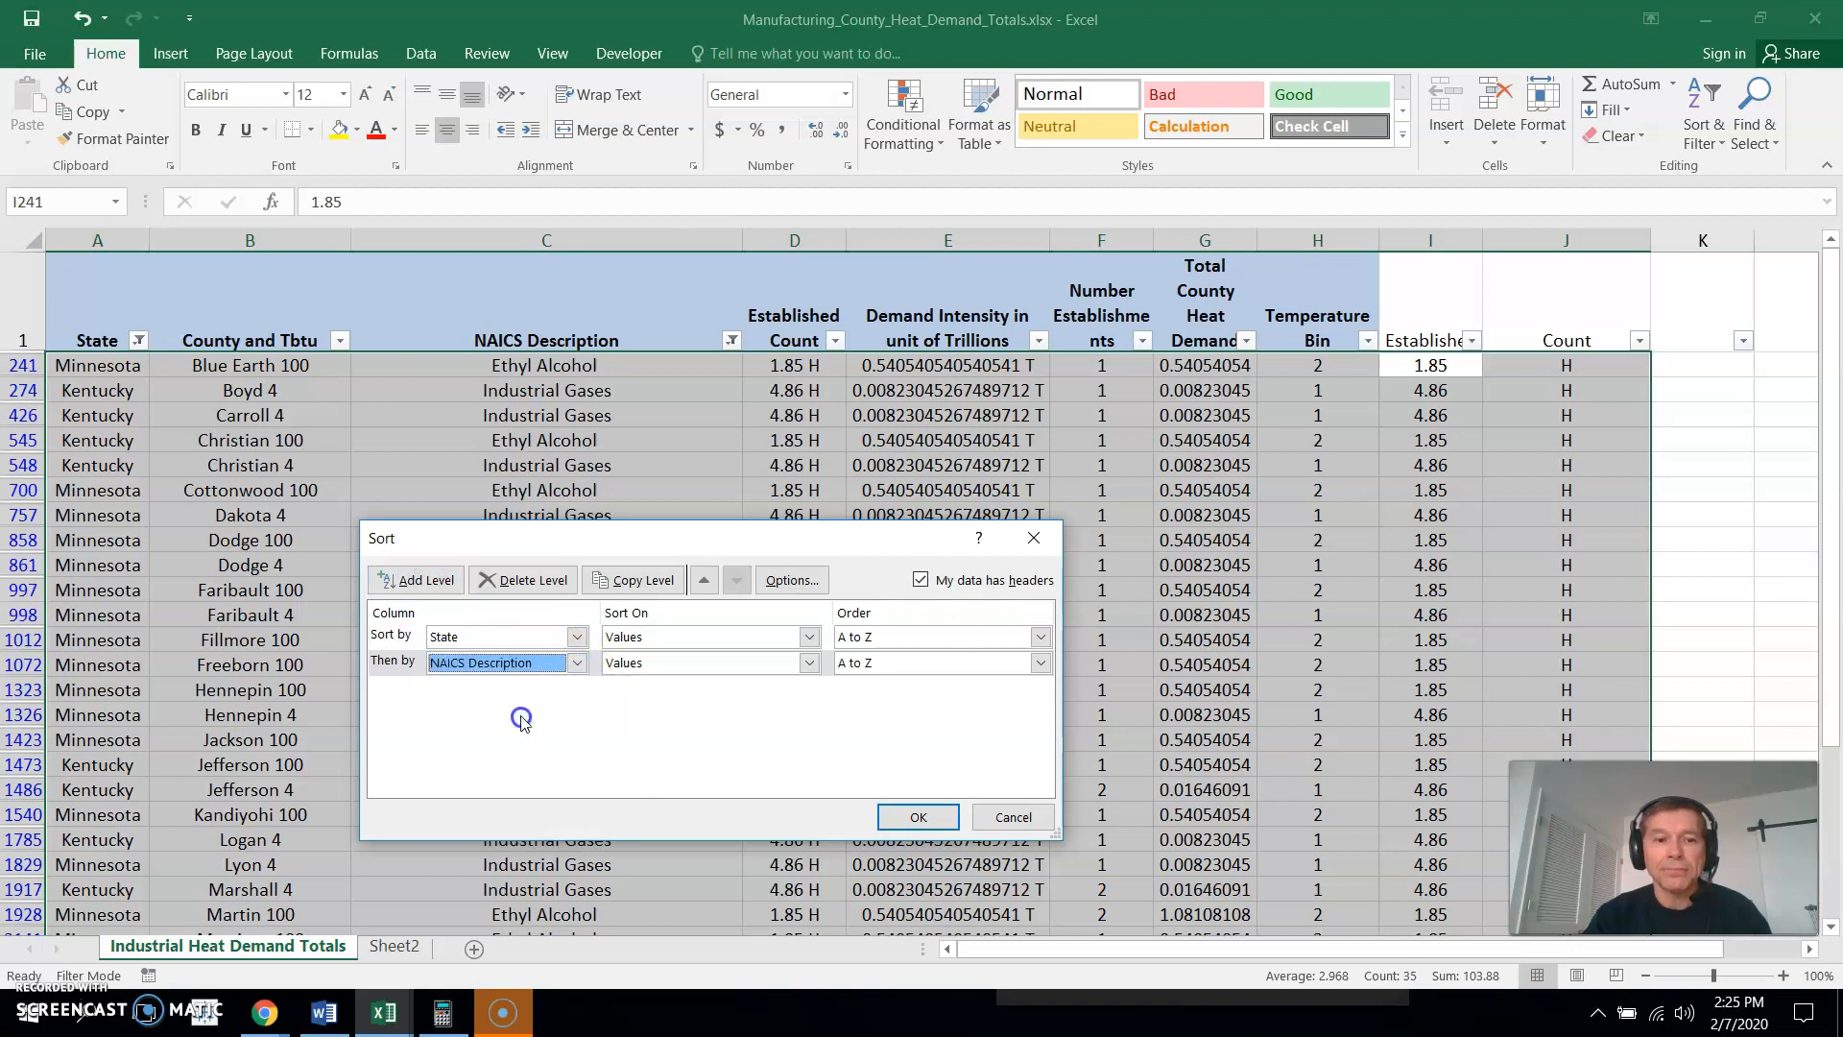
click(918, 817)
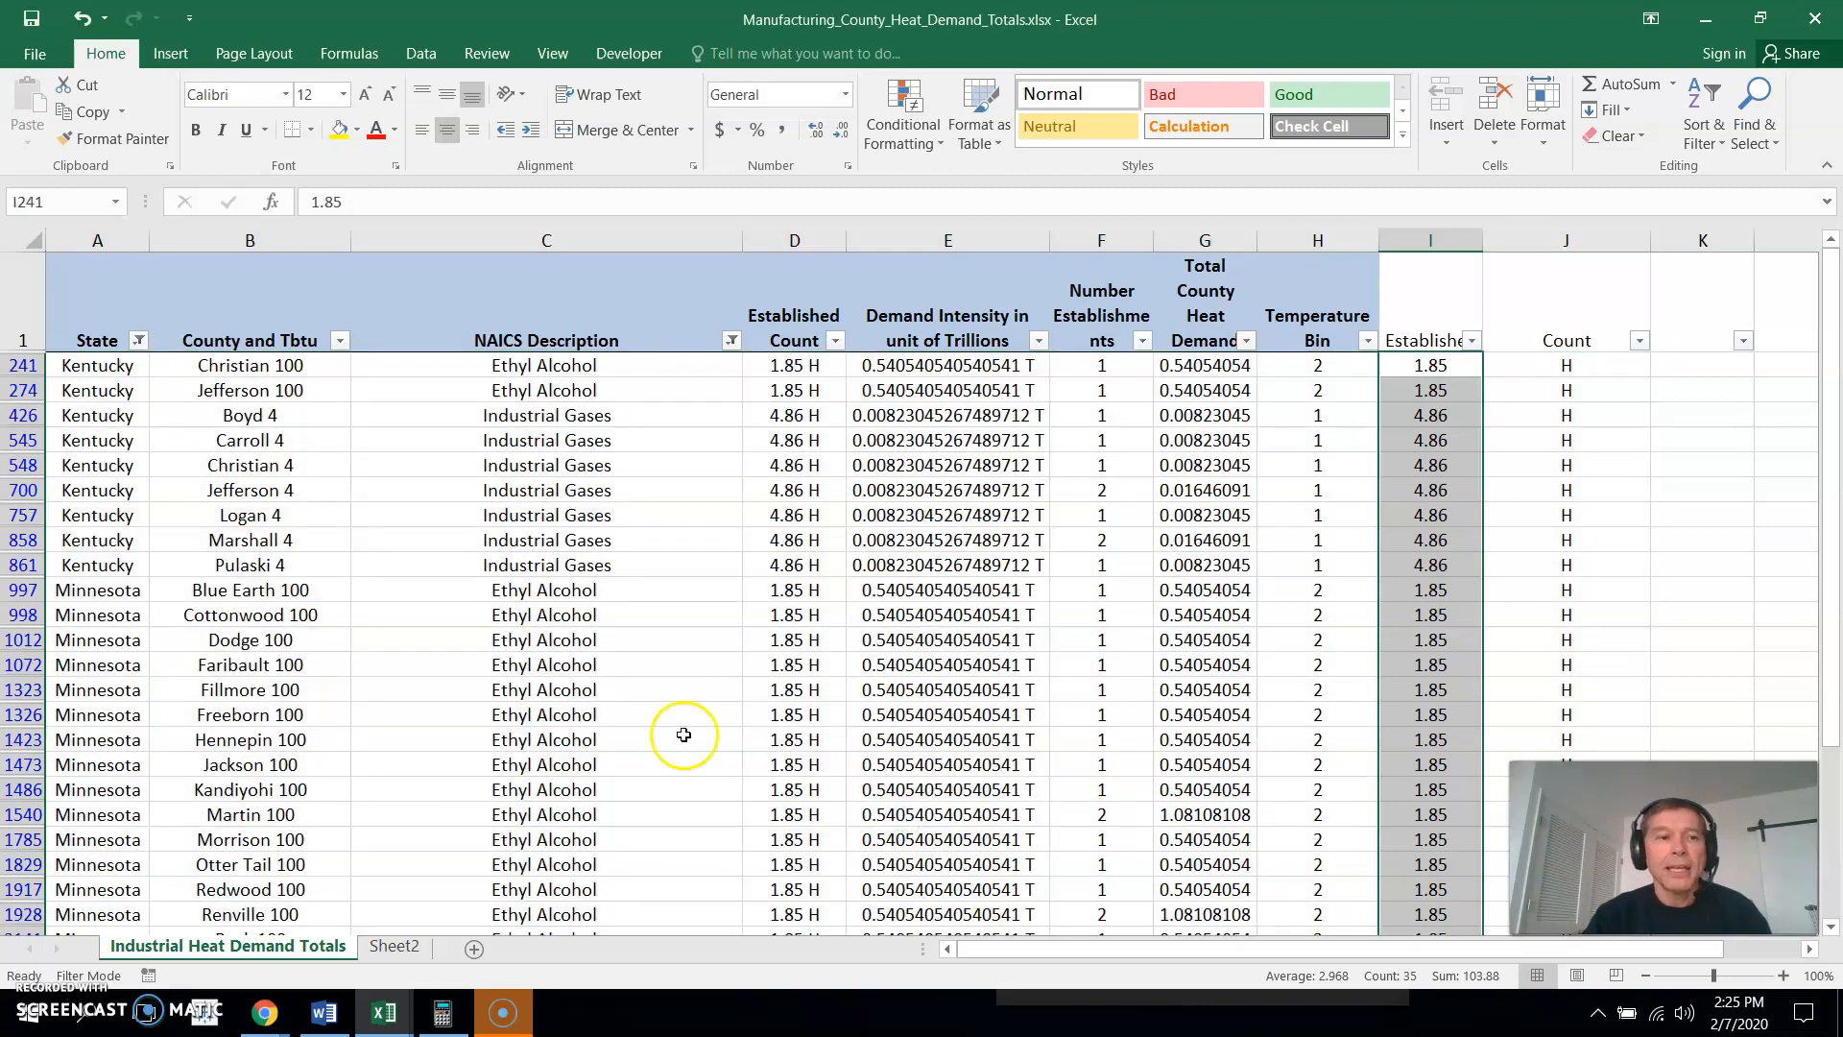